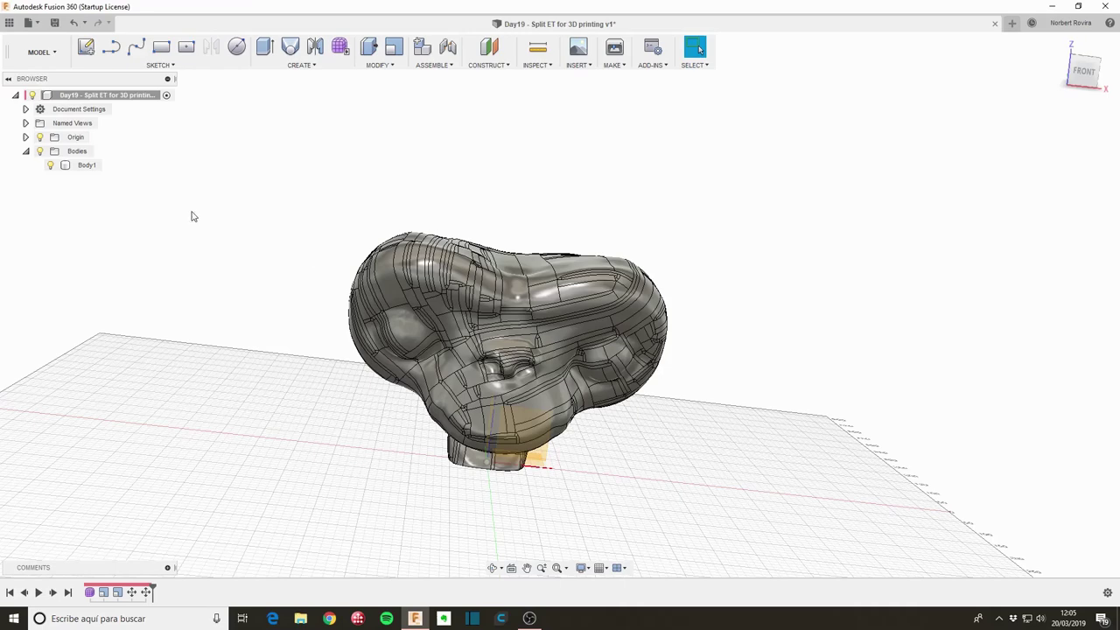
Step: Read Body1's bounding box in Properties (391.813 × 342.801 × 301.445 mm), then orbit to a side view
left_click(83, 166)
right_click(83, 167)
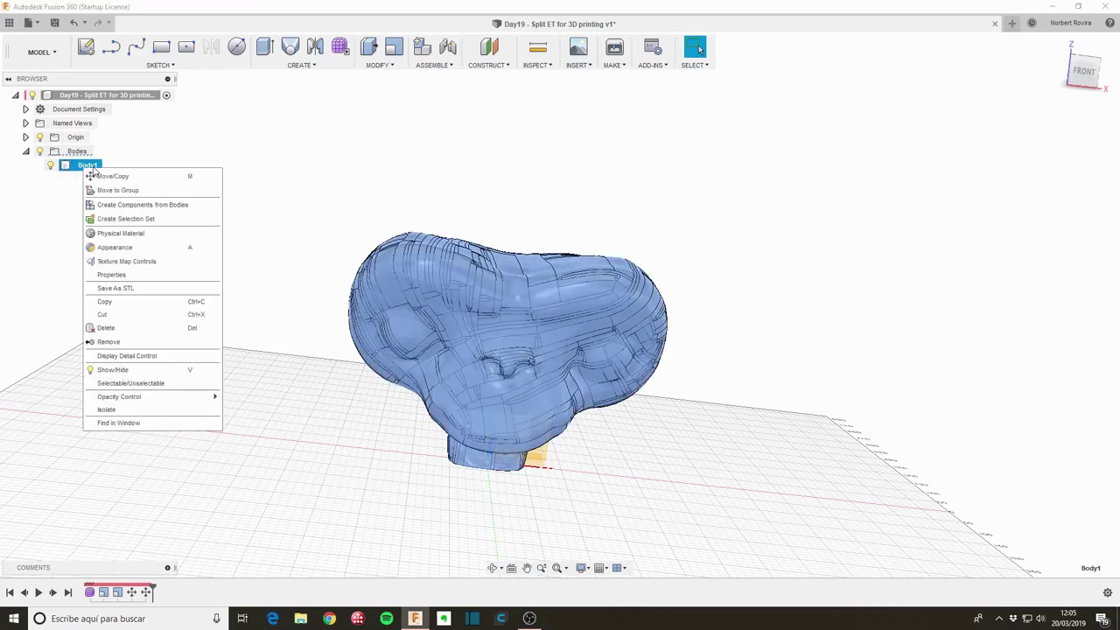
left_click(161, 274)
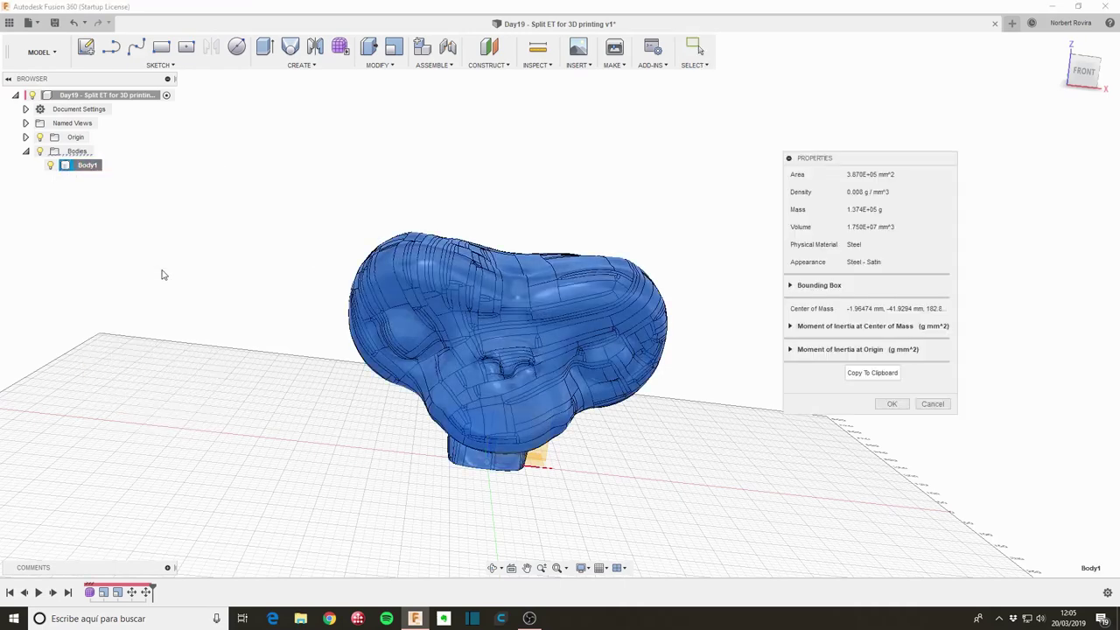
left_click(791, 286)
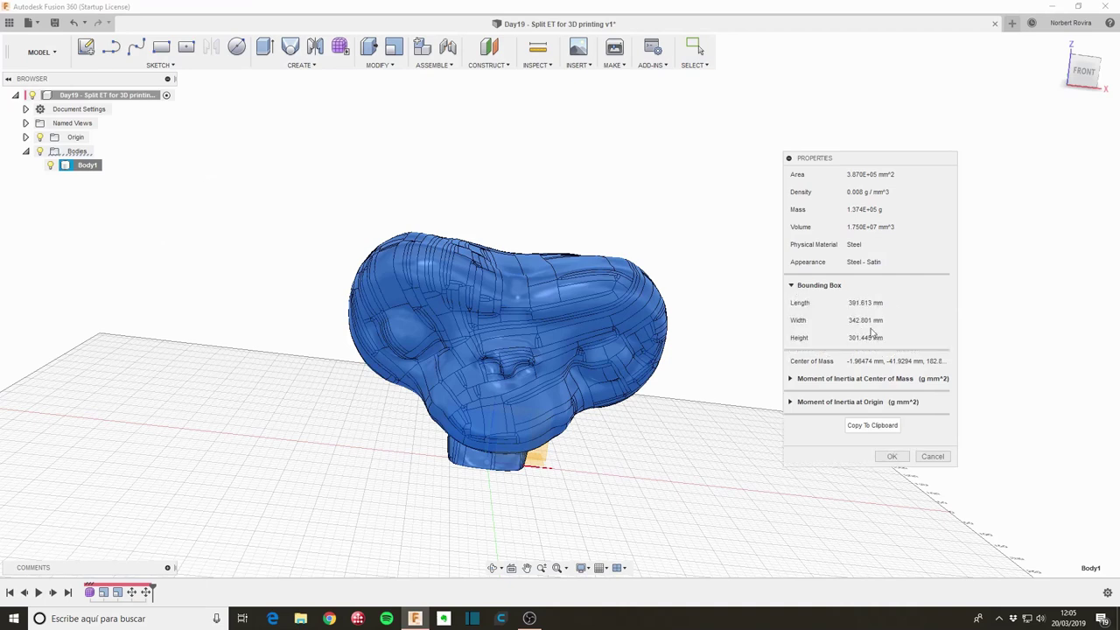
left_click(891, 456)
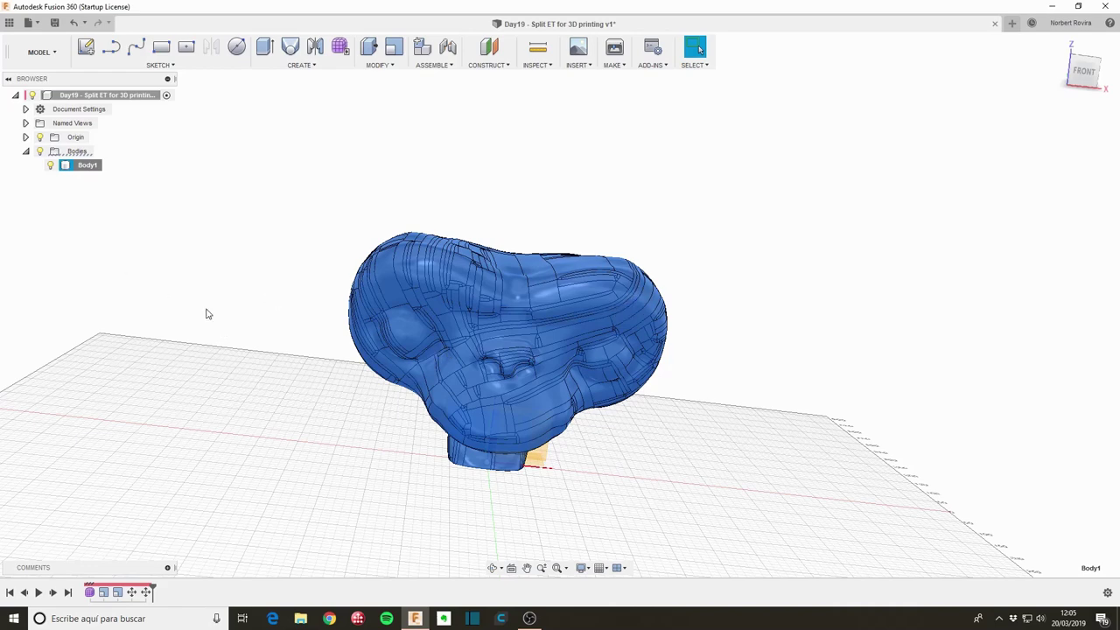
mouse_move(207, 313)
middle_mouse_down("shift")
mouse_move(233, 325)
mouse_move(245, 350)
middle_mouse_up("shift")
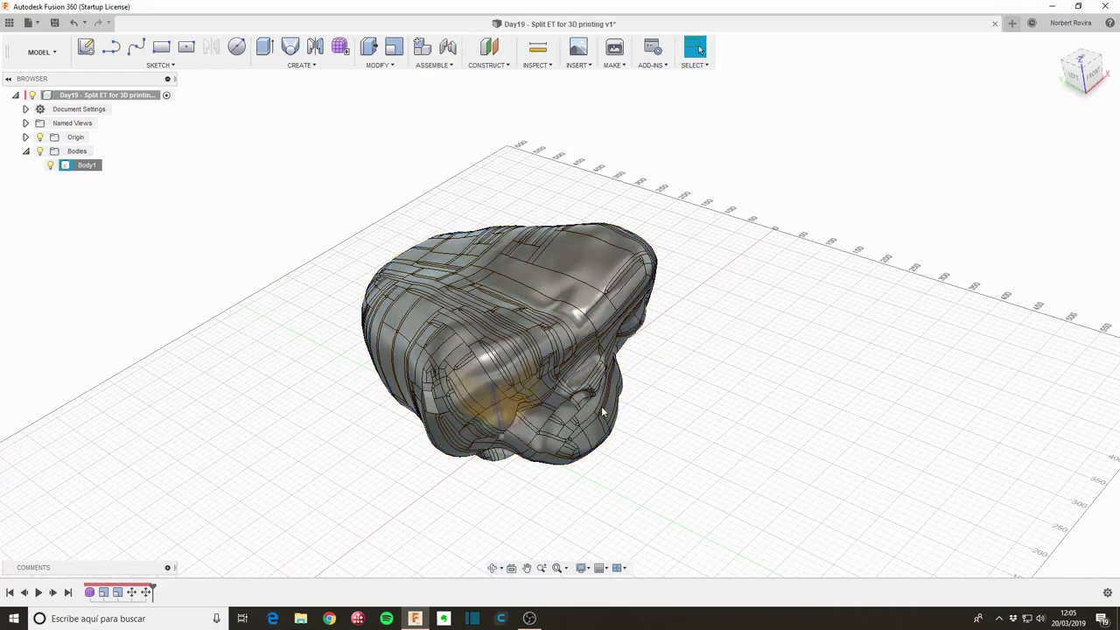
middle_click_drag(601, 406, 702, 348, "shift")
Step: Split Body1 with the YZ plane into two halves, creating Body13
left_click(394, 66)
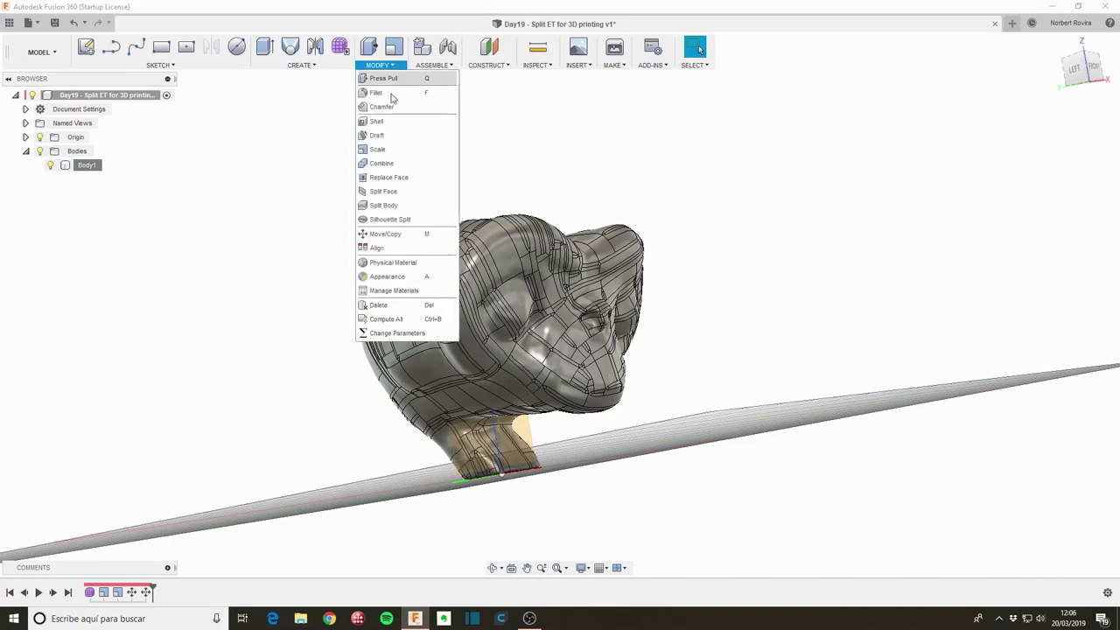
left_click(416, 205)
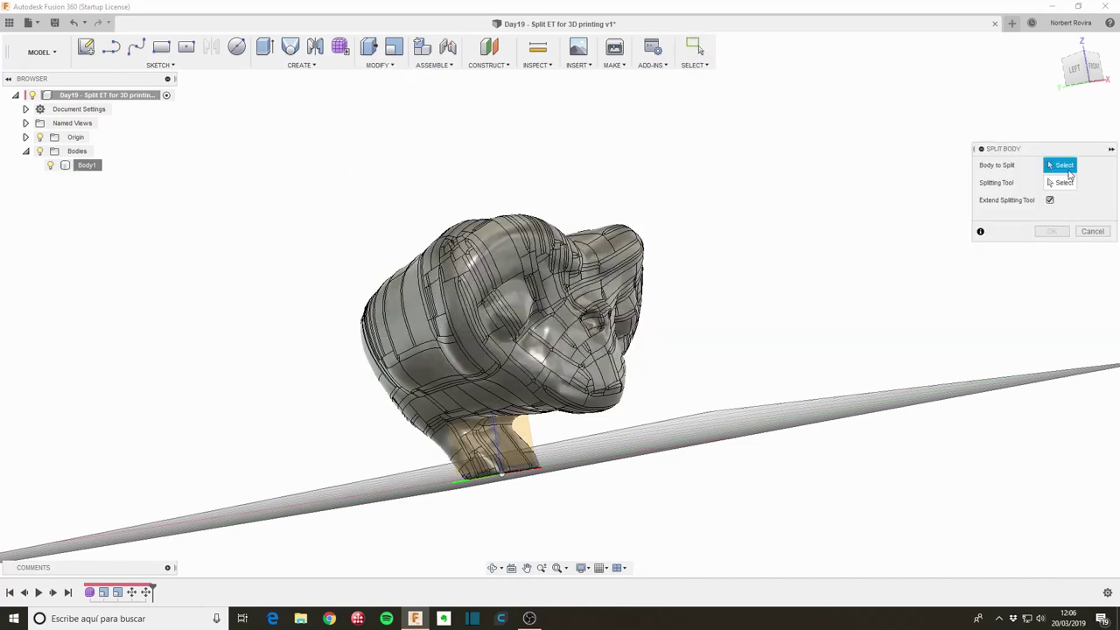
left_click(489, 364)
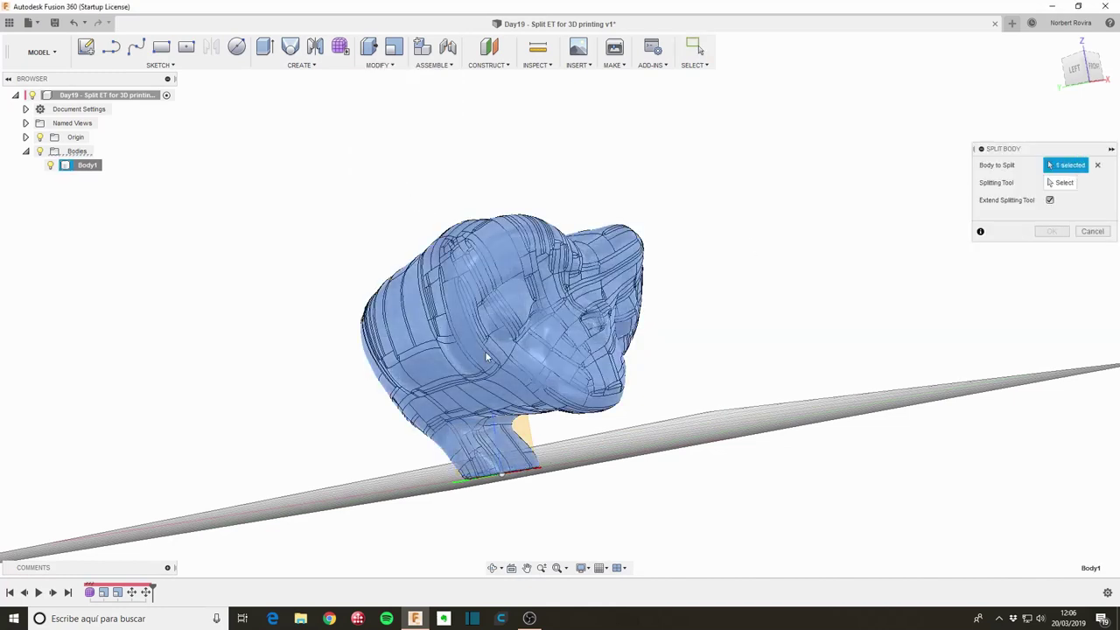
left_click_drag(1044, 153, 799, 193)
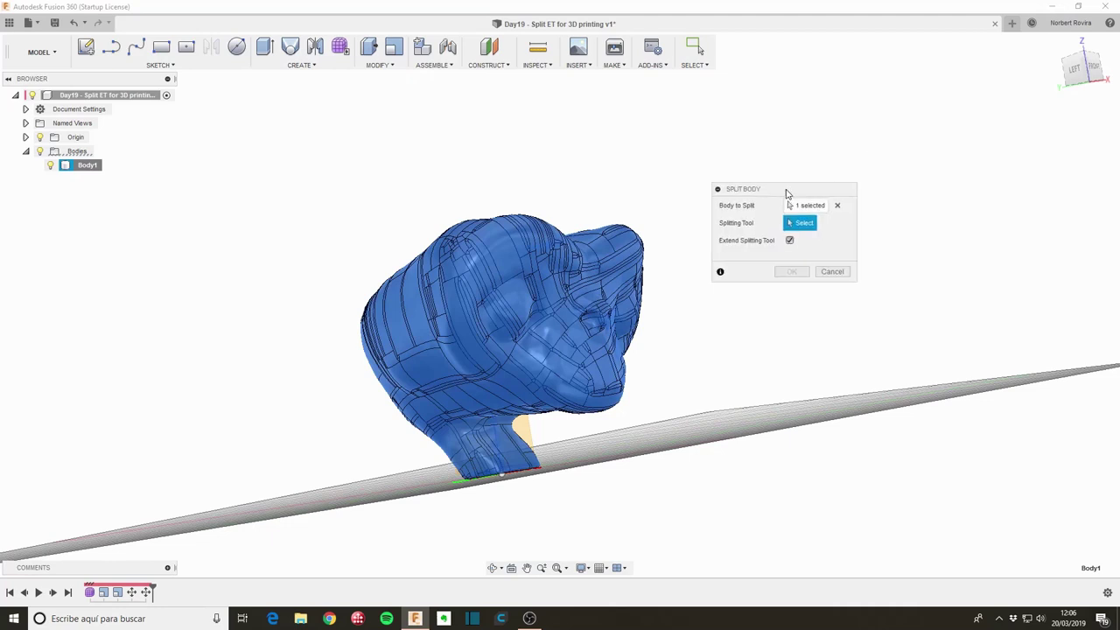
left_click(472, 459)
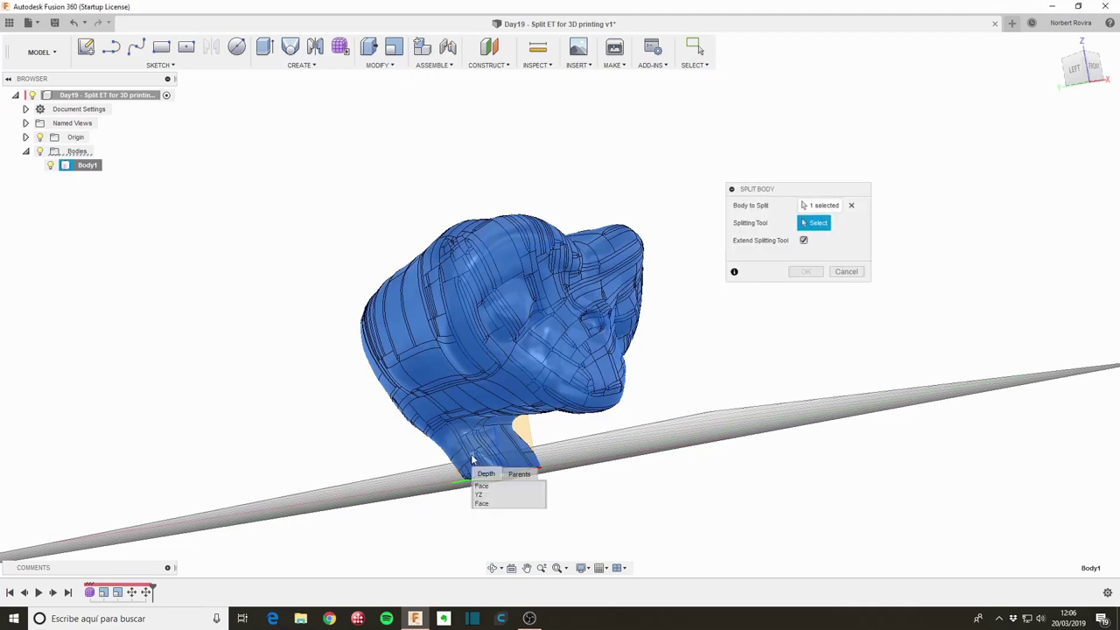
left_click(504, 494)
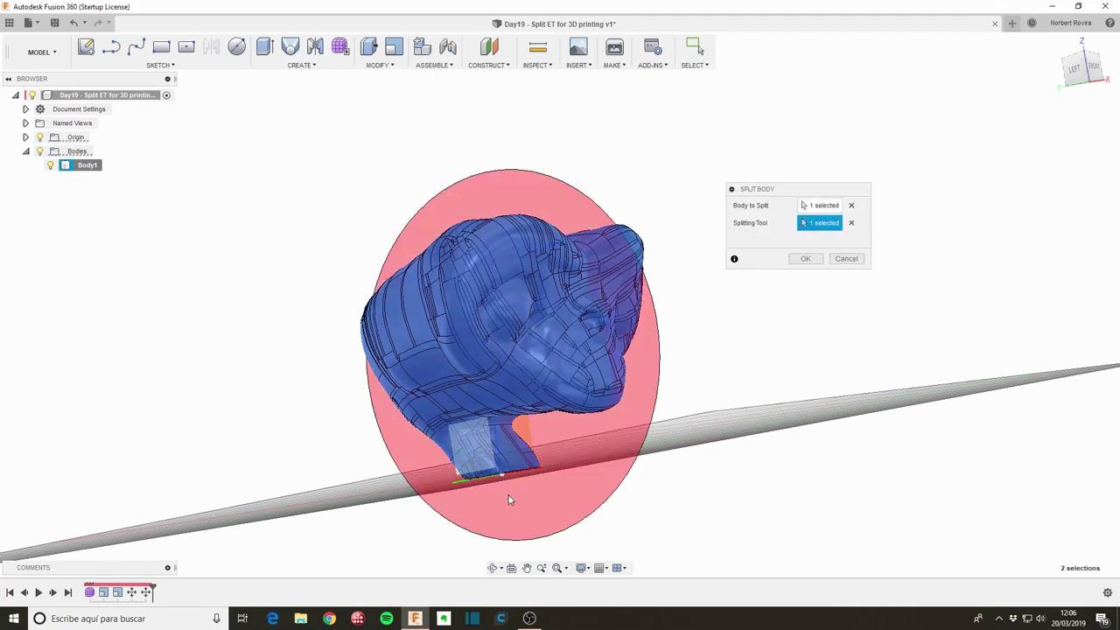
left_click(800, 268)
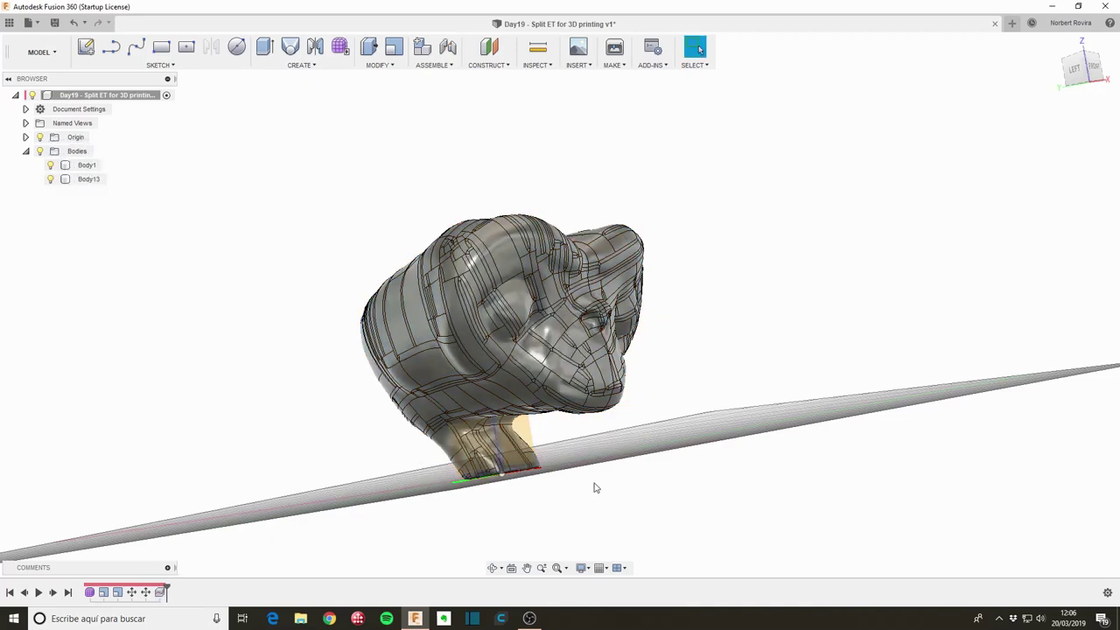
Step: Create an offset plane 170 mm above the XY plane, passing through the upper head
mouse_move(651, 437)
middle_mouse_down("shift")
mouse_move(617, 443)
mouse_move(639, 448)
middle_mouse_up("shift")
left_click(497, 65)
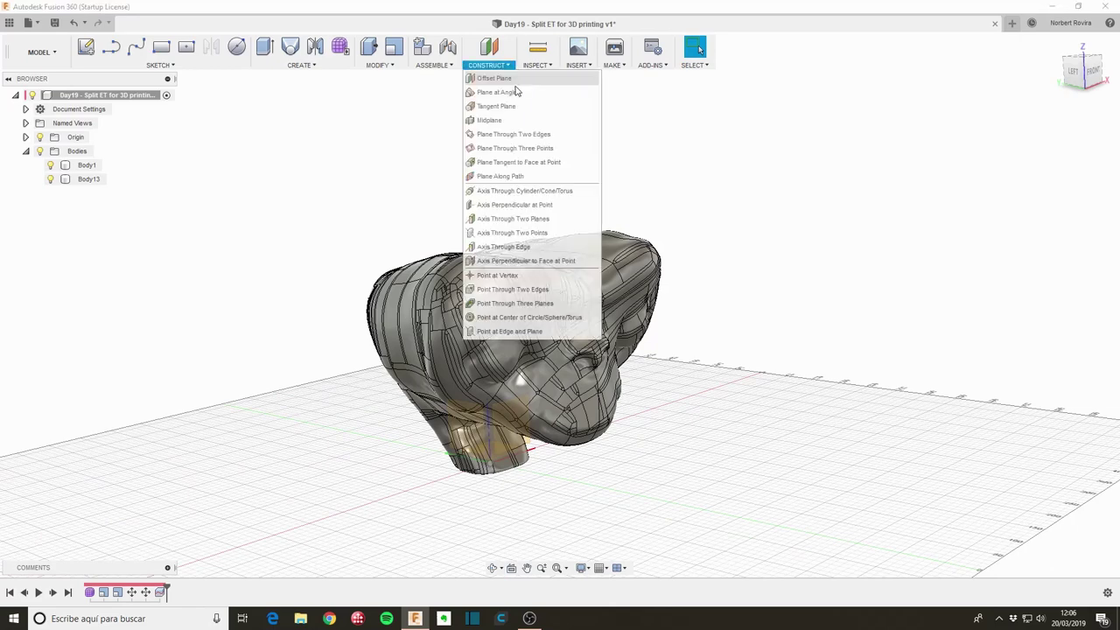
left_click(518, 78)
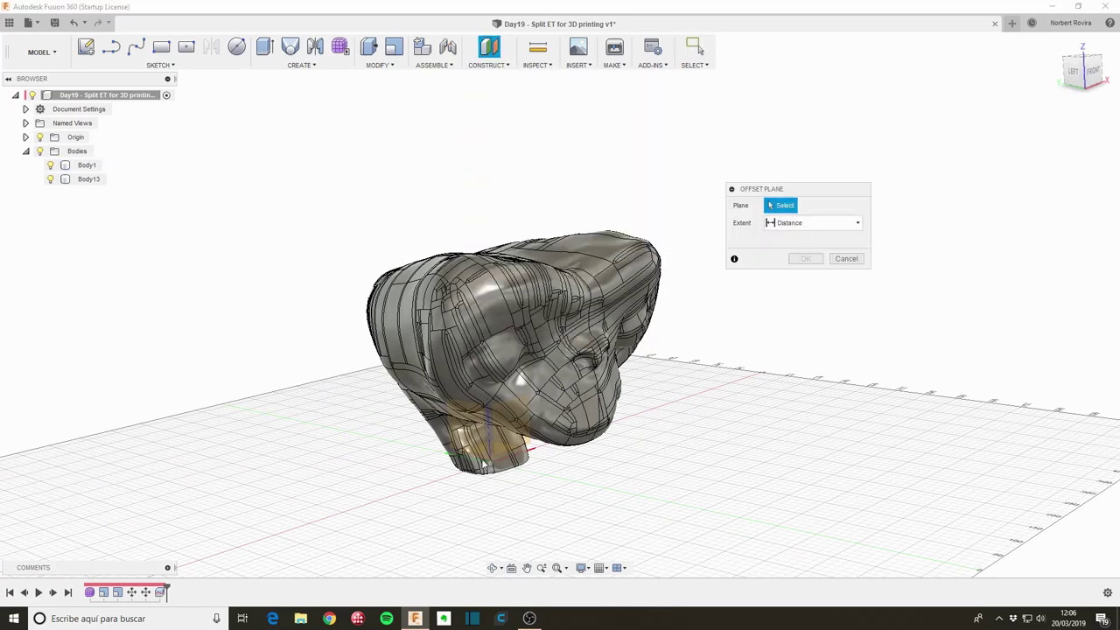
mouse_move(490, 462)
middle_mouse_down("shift")
mouse_move(469, 473)
mouse_move(491, 501)
middle_mouse_up("shift")
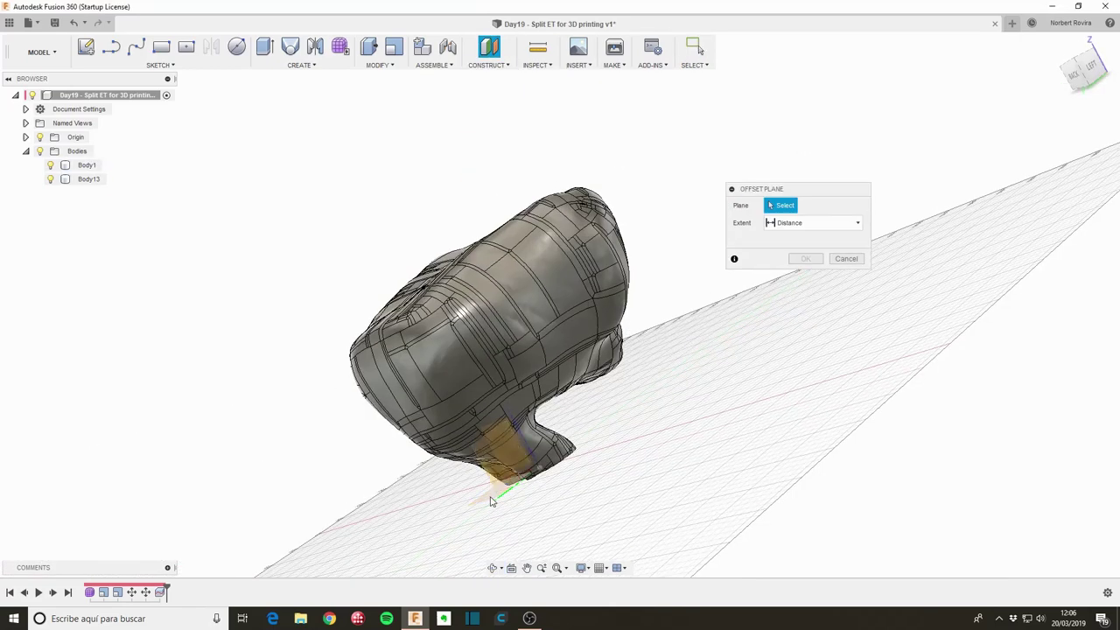
left_click(500, 528)
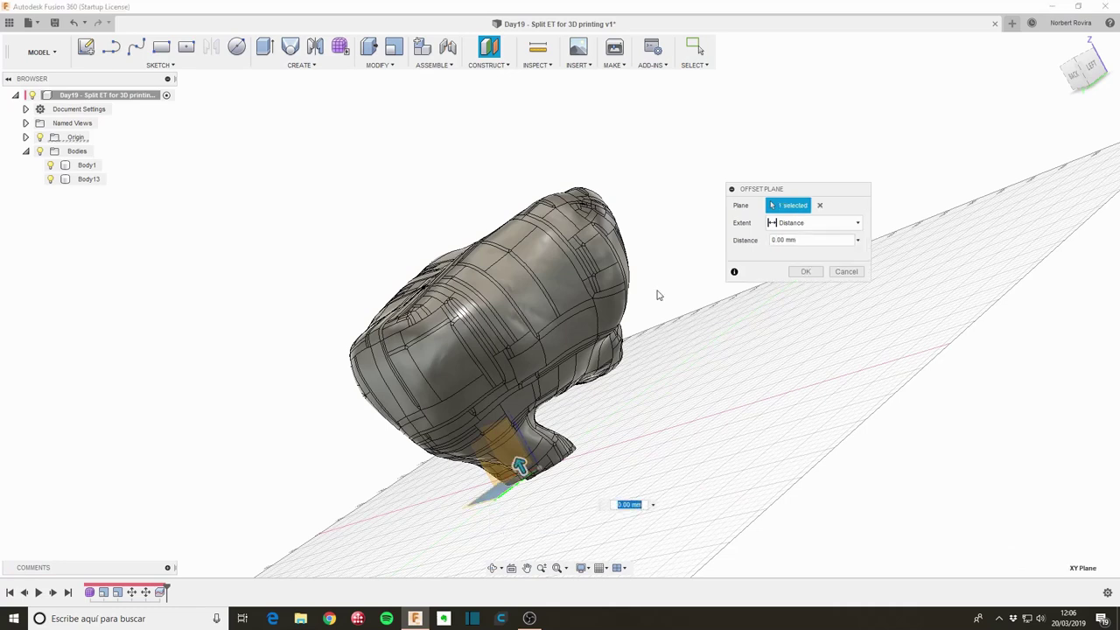
left_click_drag(520, 464, 455, 350)
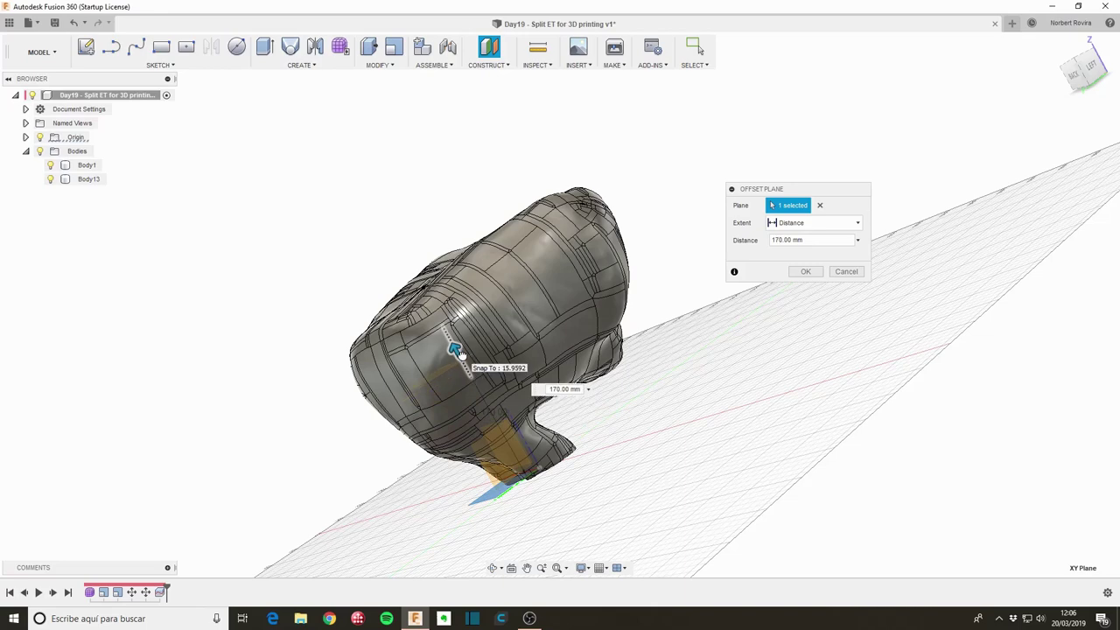
middle_click_drag(604, 441, 555, 444, "shift")
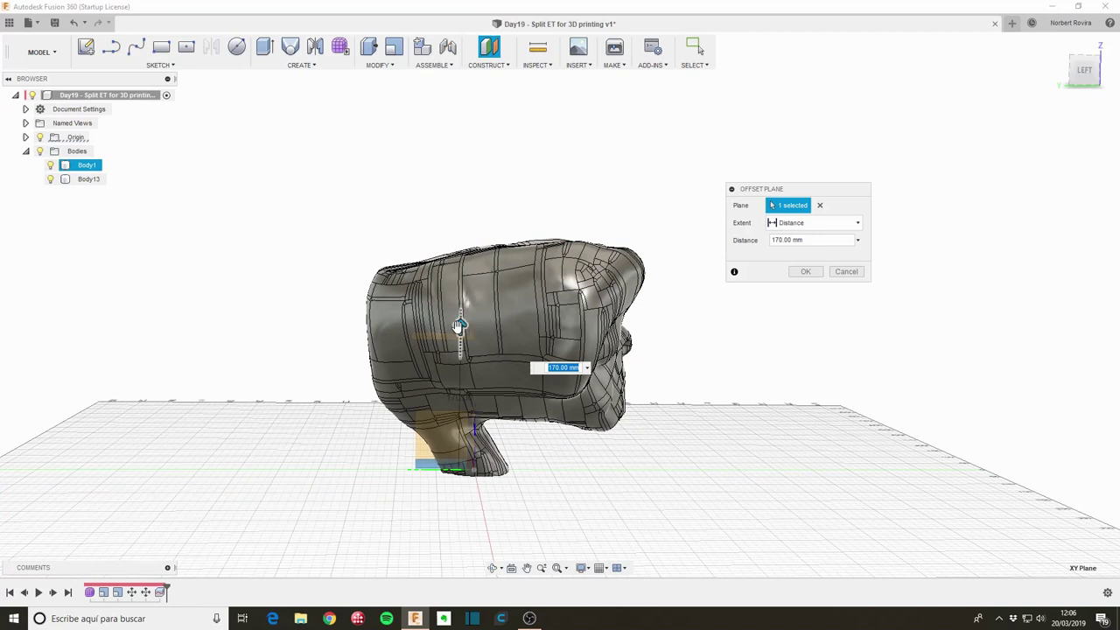
mouse_move(459, 326)
left_mouse_down()
mouse_move(462, 218)
mouse_move(460, 333)
left_mouse_up()
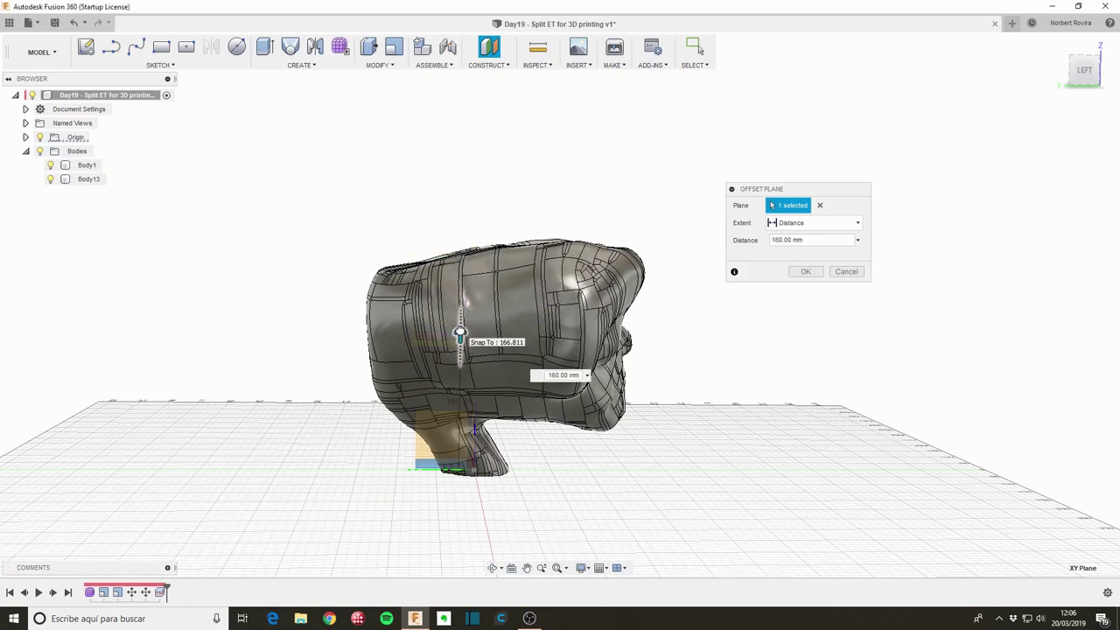
left_click_drag(460, 332, 459, 325)
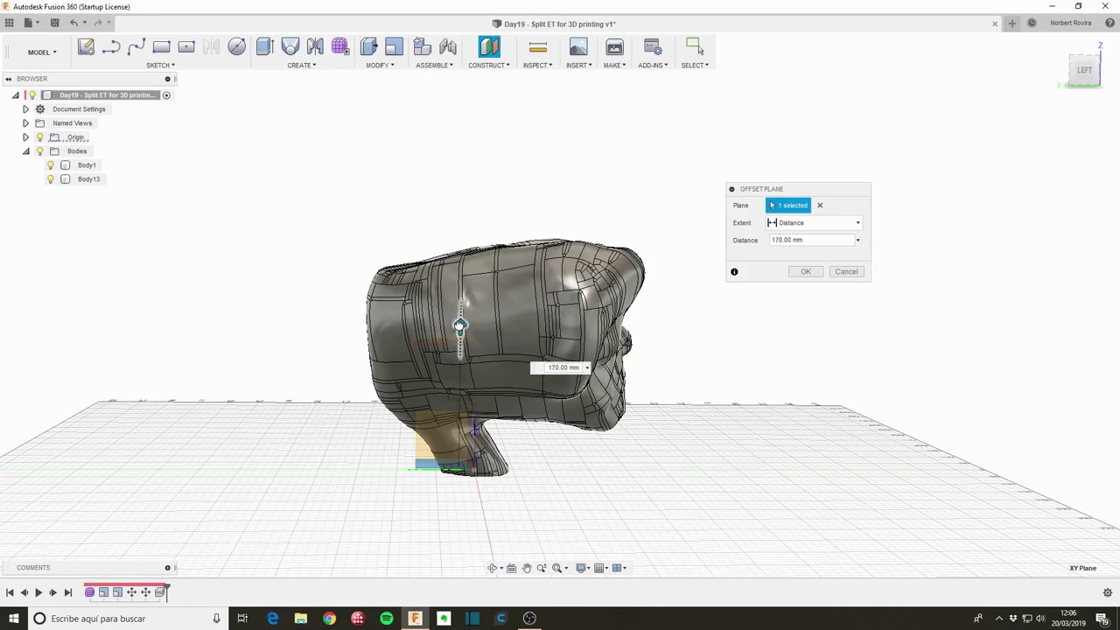
left_click(805, 273)
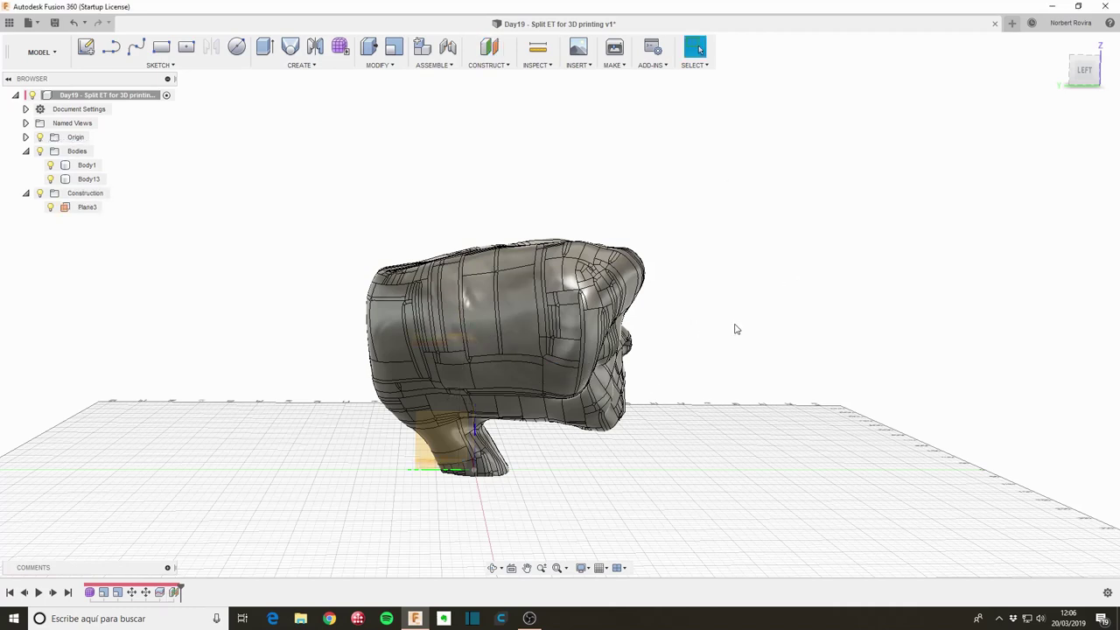
middle_click_drag(735, 329, 721, 335, "shift")
Step: Split Body1 and Body13 with Plane3, adding Body14 and Body15
key("s")
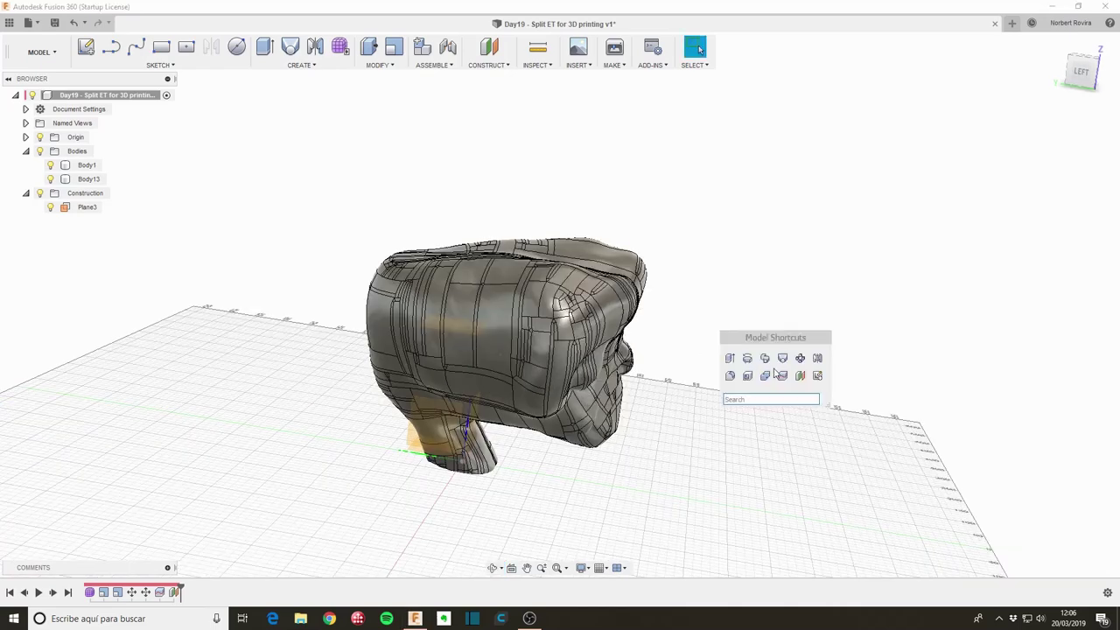
left_click(775, 373)
left_click(567, 318)
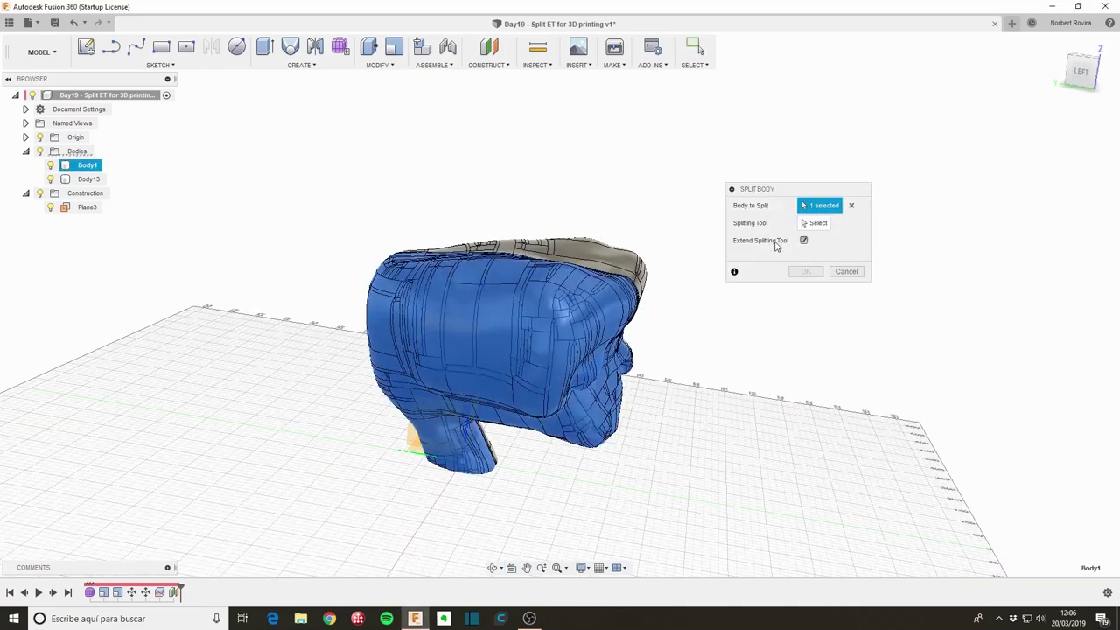
left_click(640, 269)
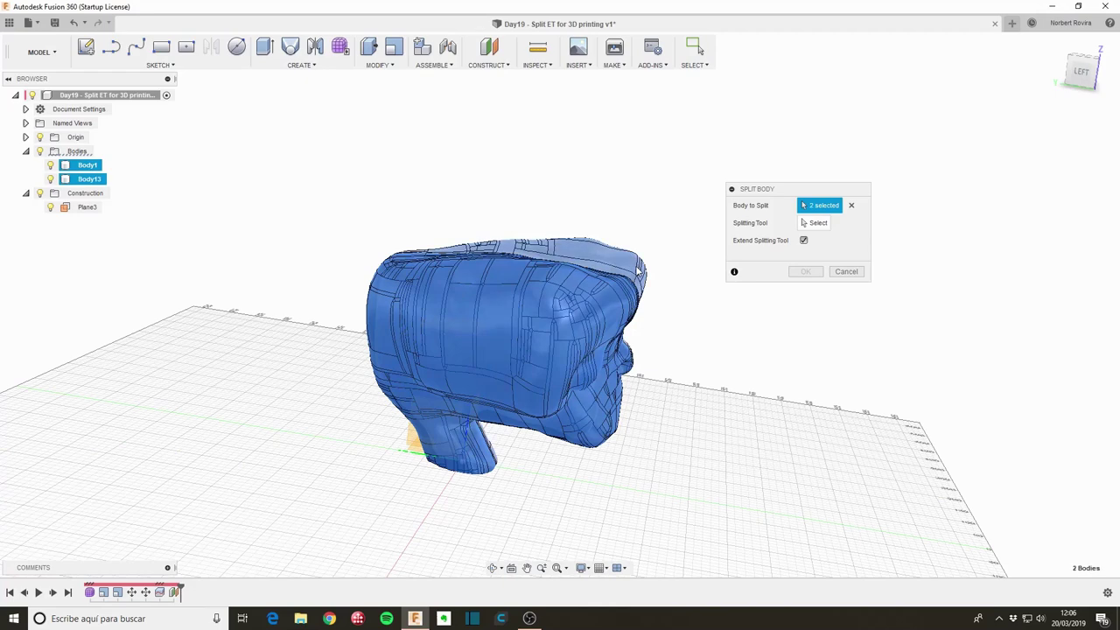
left_click(807, 224)
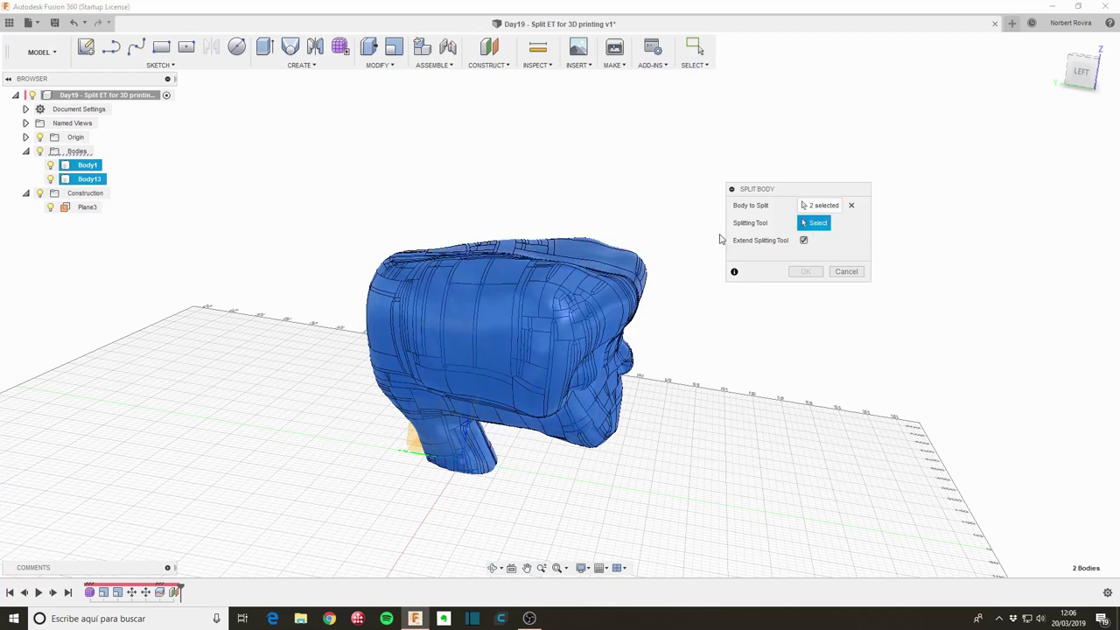
left_click(472, 327)
left_click(528, 386)
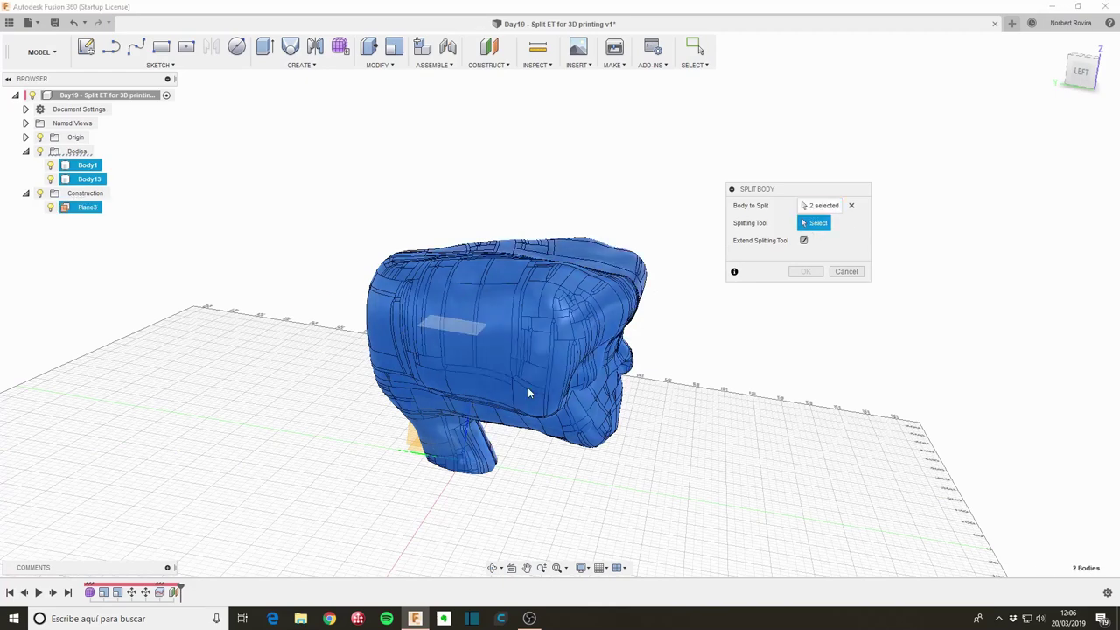
left_click(804, 270)
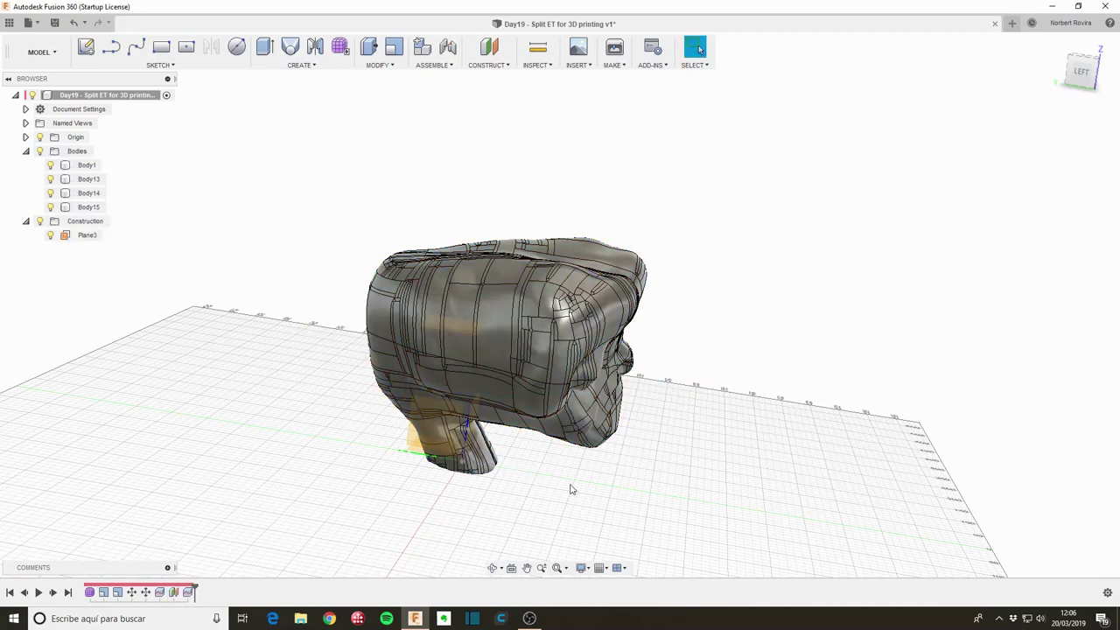
mouse_move(571, 489)
middle_mouse_down("shift")
mouse_move(580, 482)
mouse_move(567, 486)
middle_mouse_up("shift")
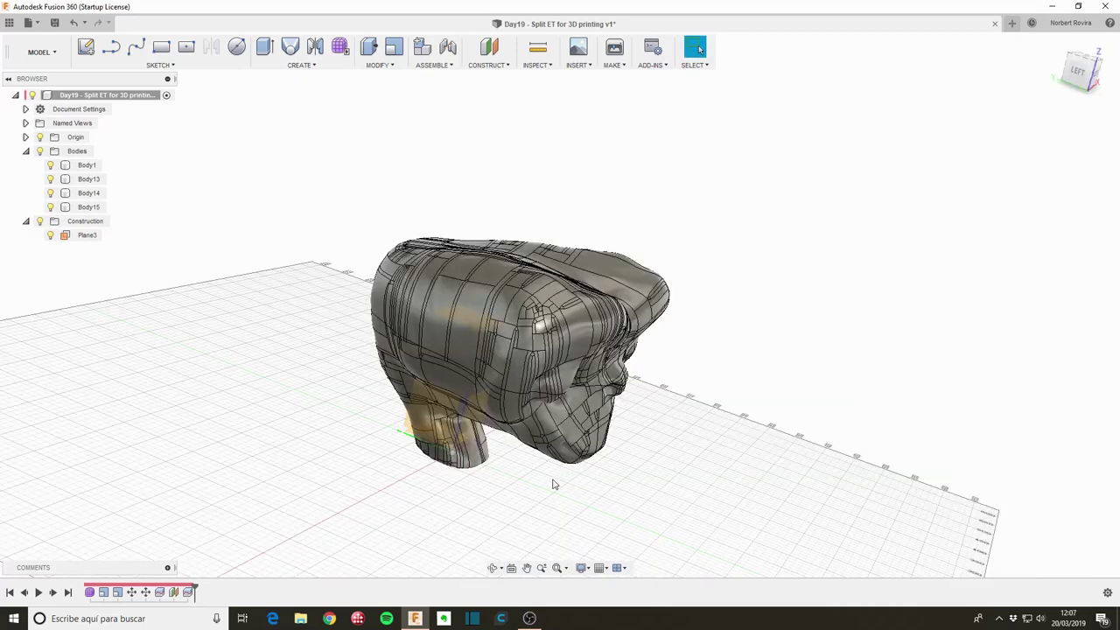
Step: Create Plane4 offset -50 mm from the XZ plane through the neck
key("s")
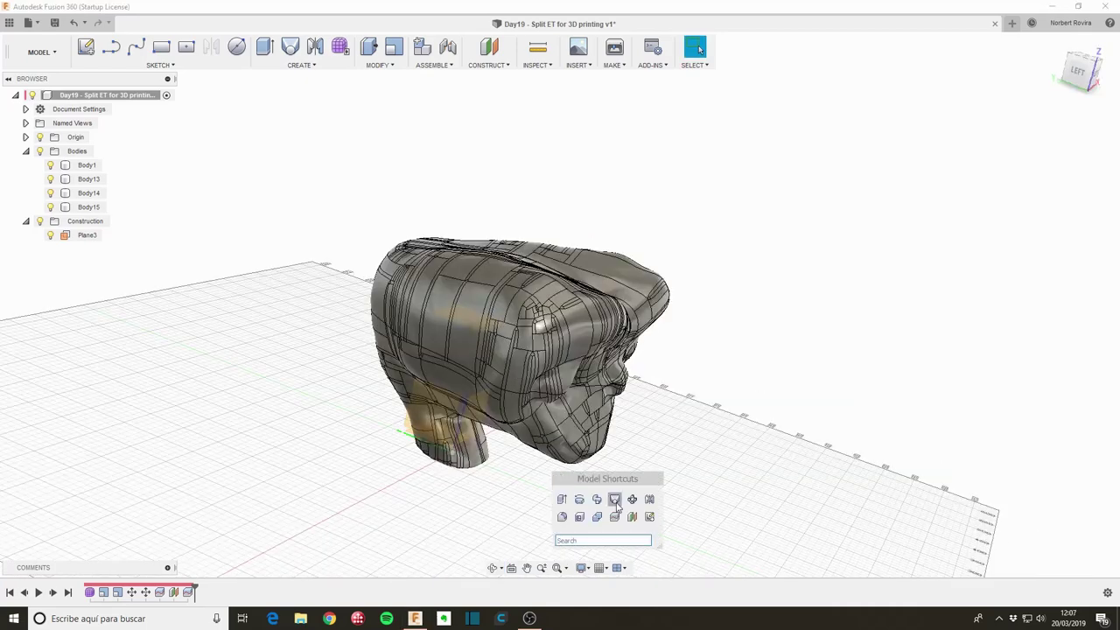
left_click(636, 519)
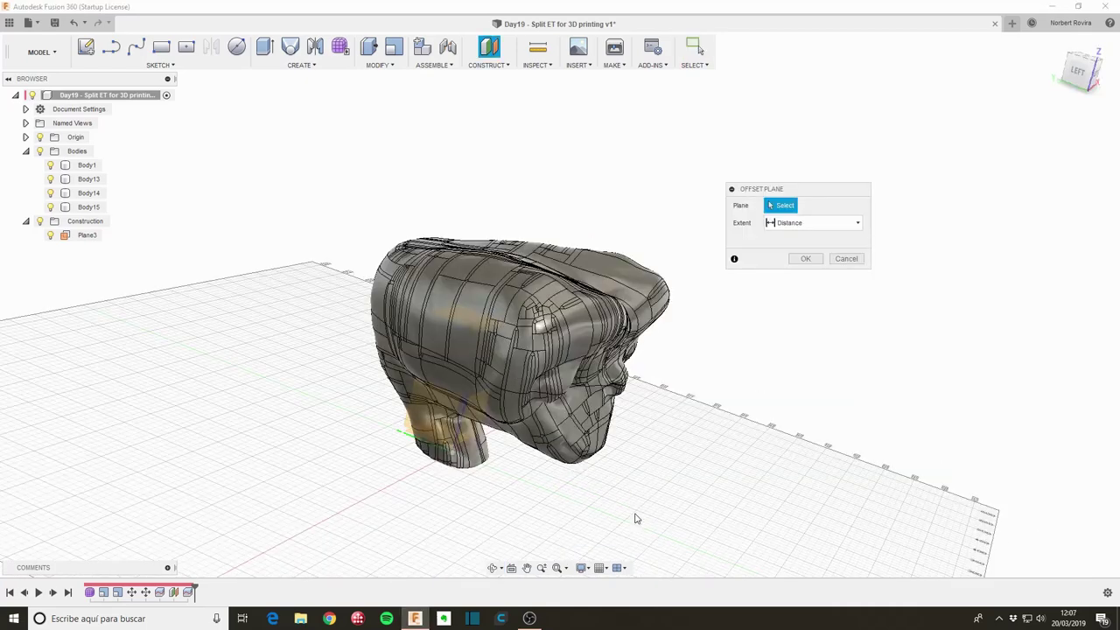
left_click(479, 408)
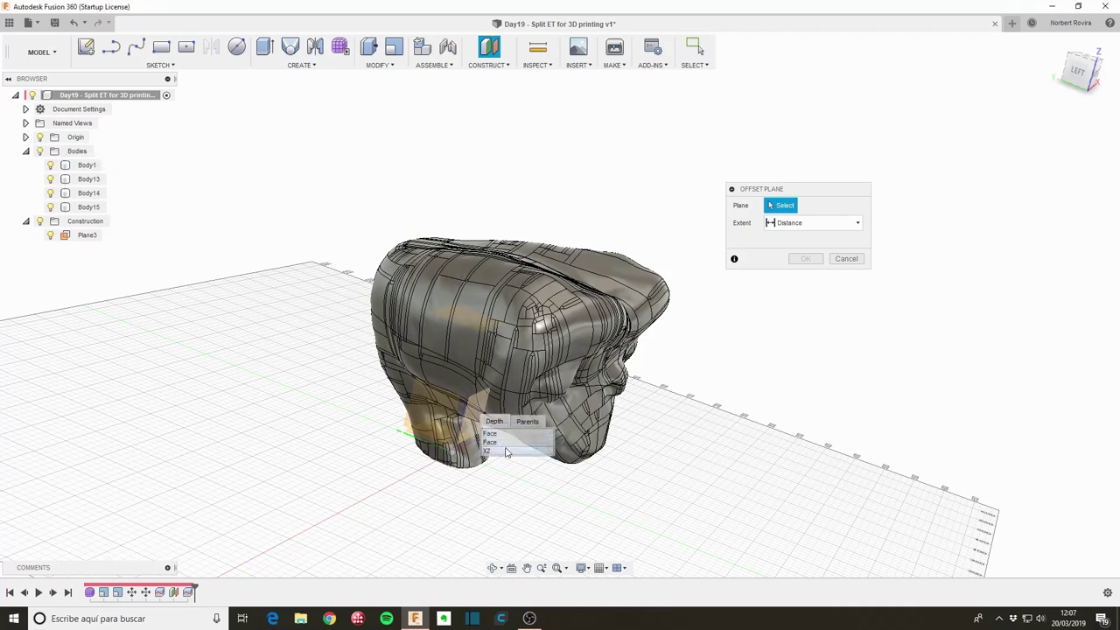
left_click(488, 451)
left_click(1077, 71)
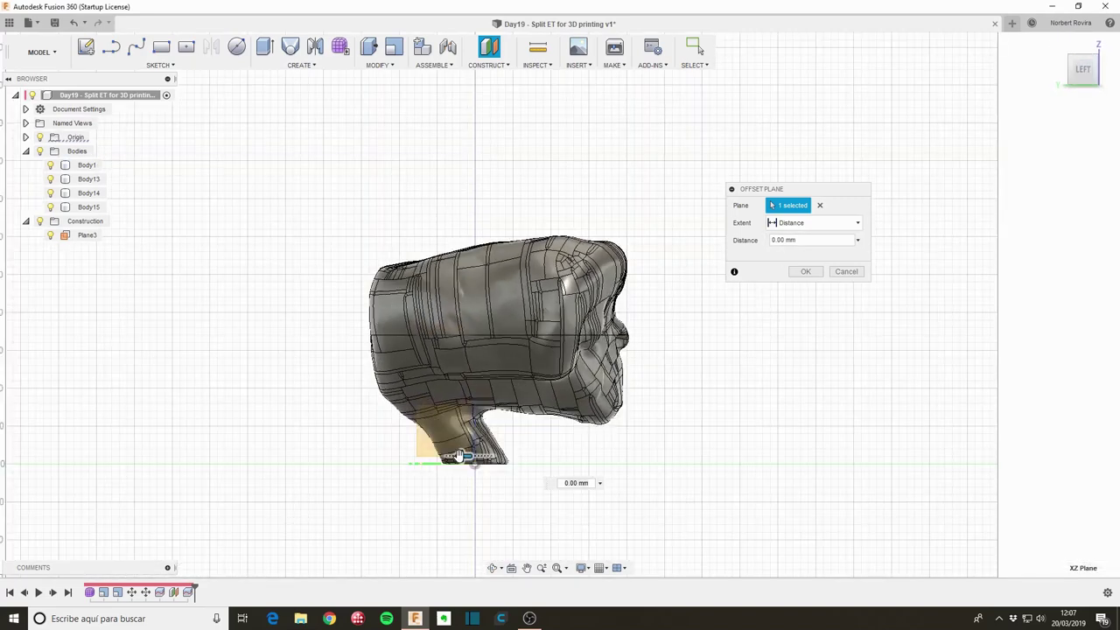
left_click_drag(461, 453, 363, 455)
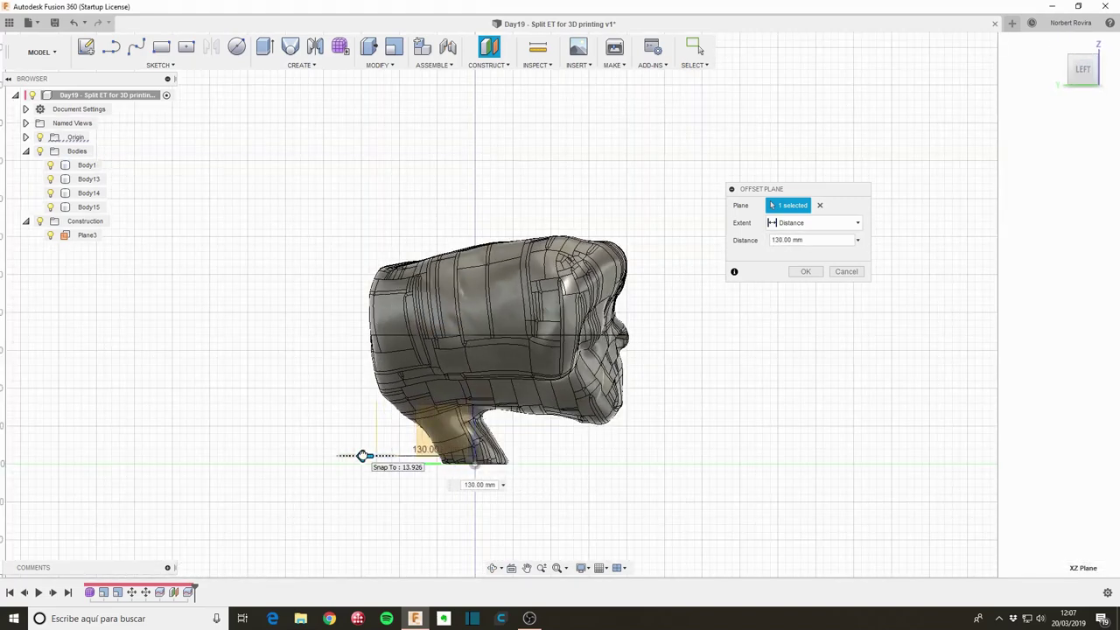
left_click_drag(363, 455, 627, 453)
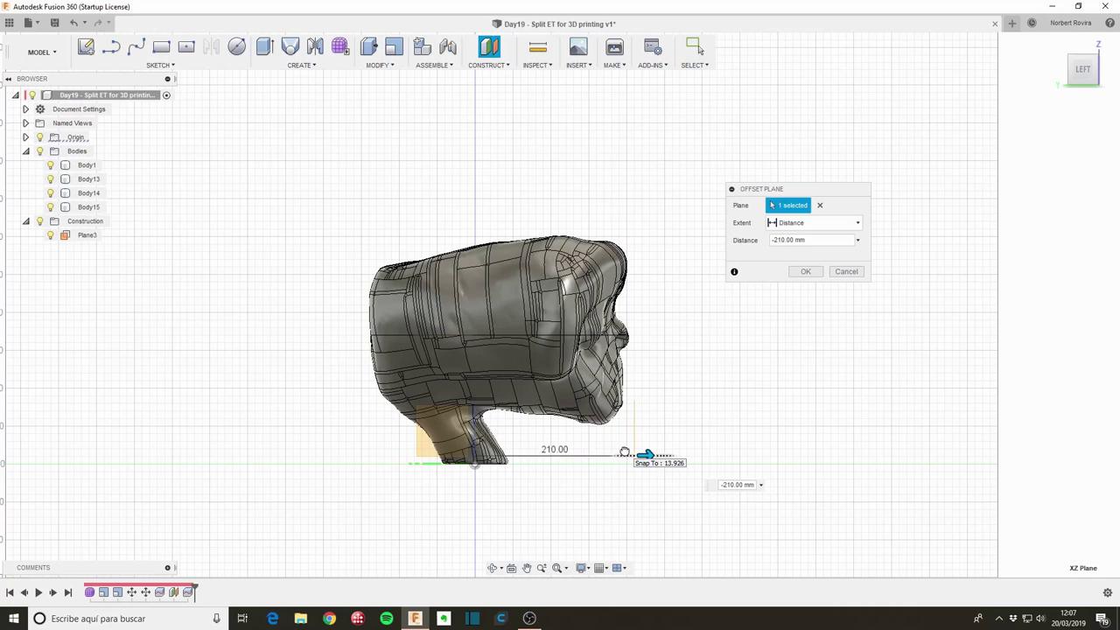
left_click_drag(624, 452, 464, 457)
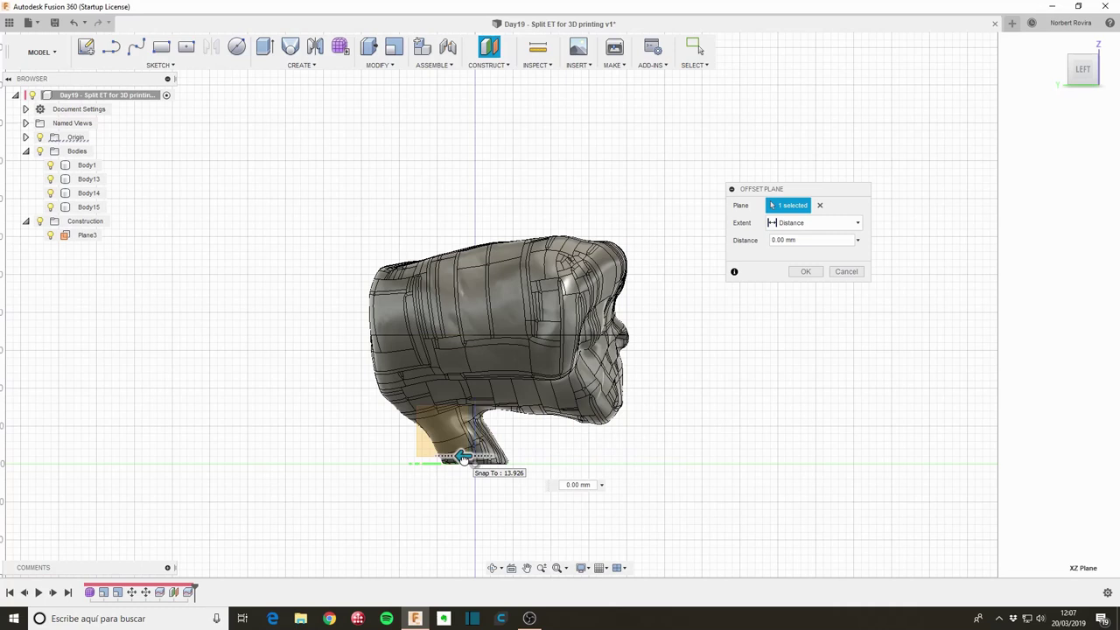
left_click_drag(464, 457, 502, 453)
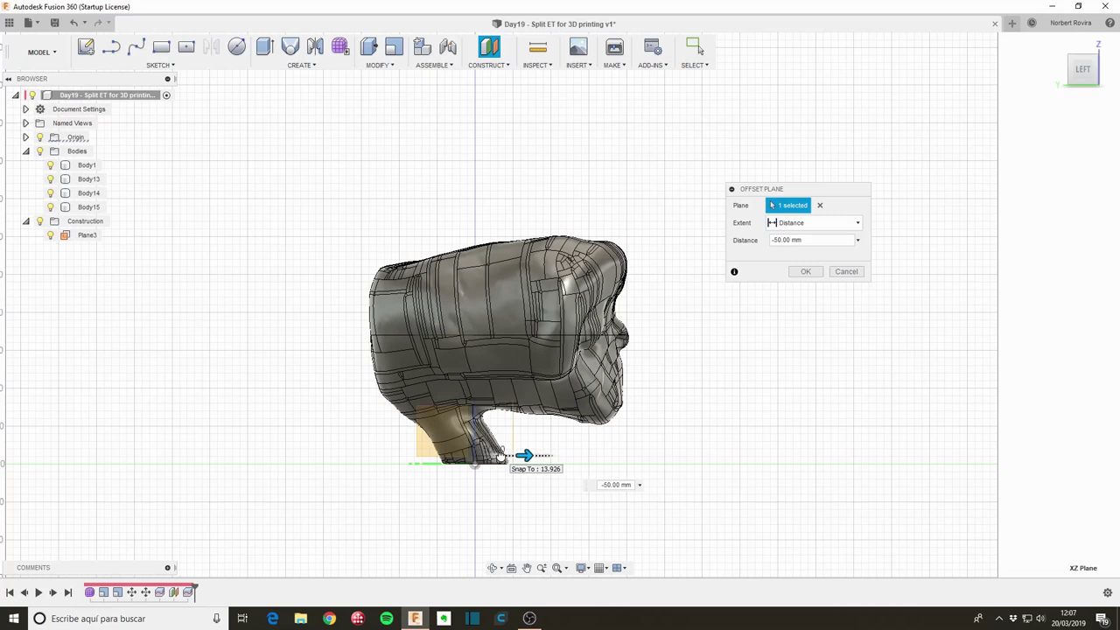
left_click(806, 271)
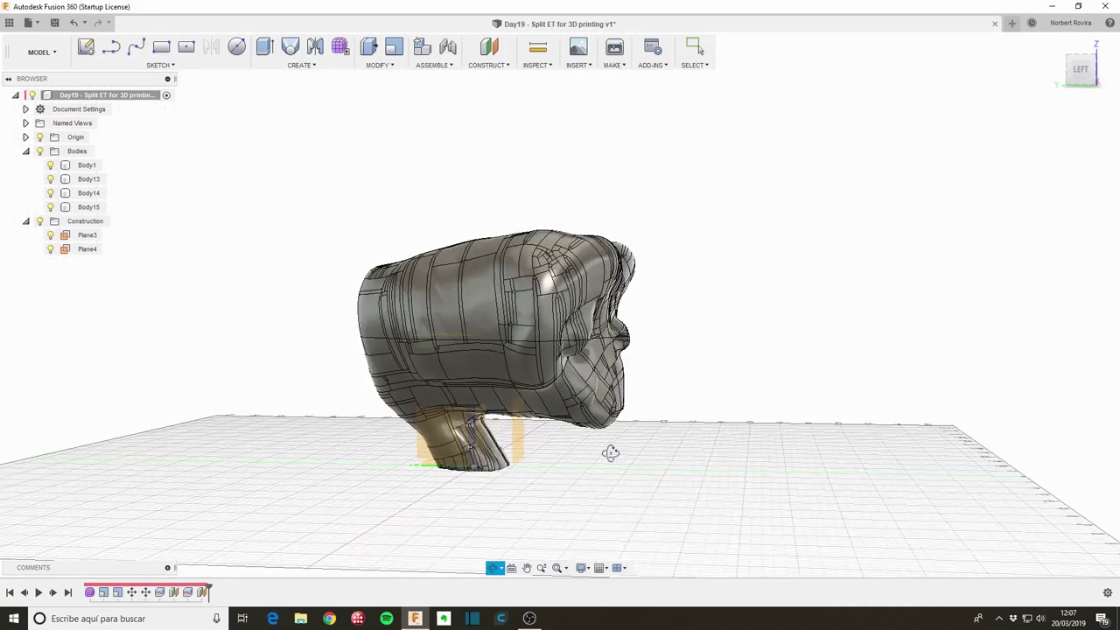
Step: Split Body1, Body13, Body14 and Body15 with Plane4, producing Body16 through Body19
key("s")
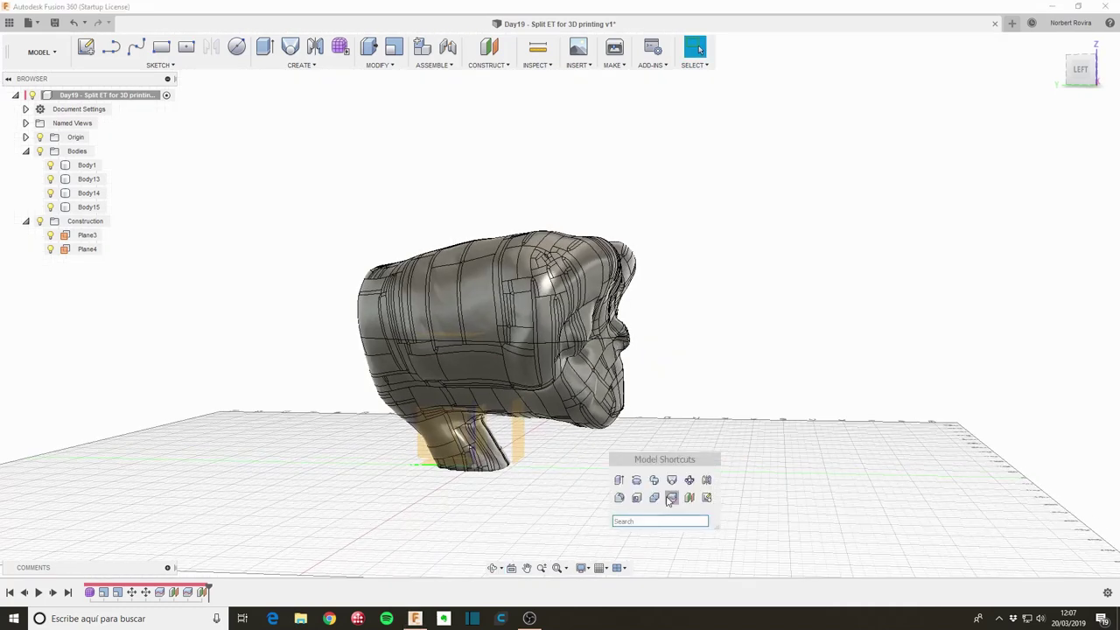
left_click(674, 499)
left_click(626, 306)
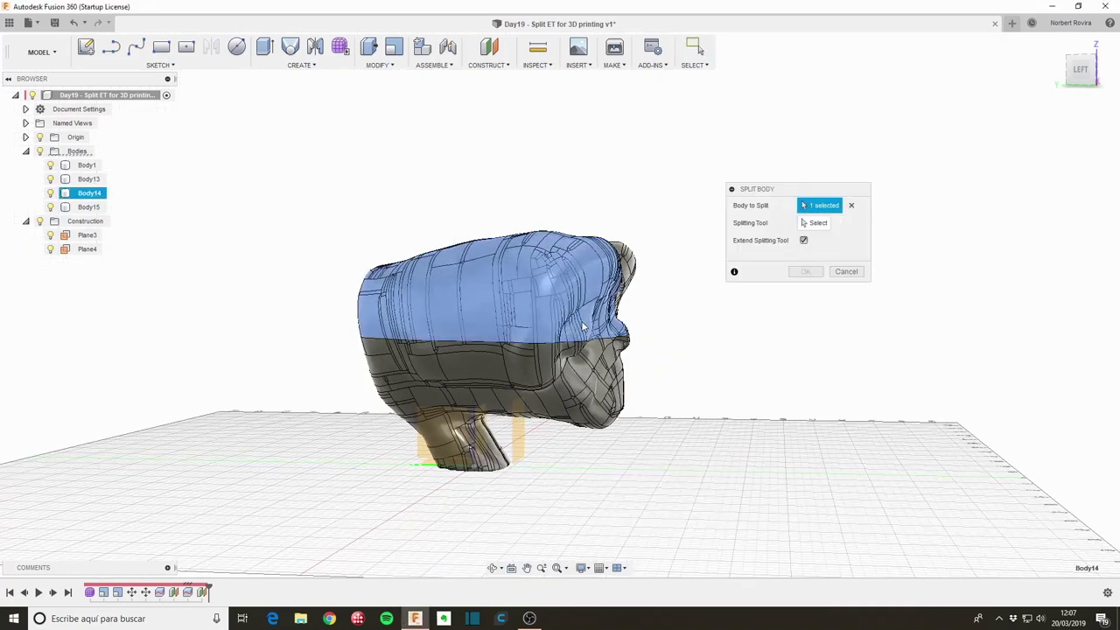
left_click(88, 164)
left_click(89, 178)
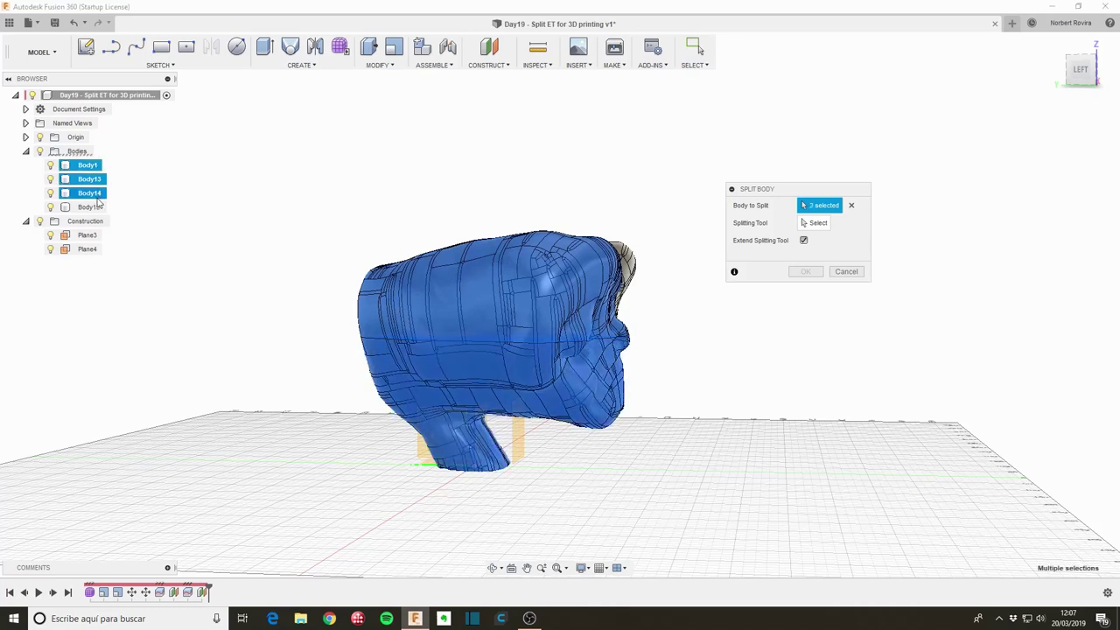
left_click(88, 207)
left_click(816, 223)
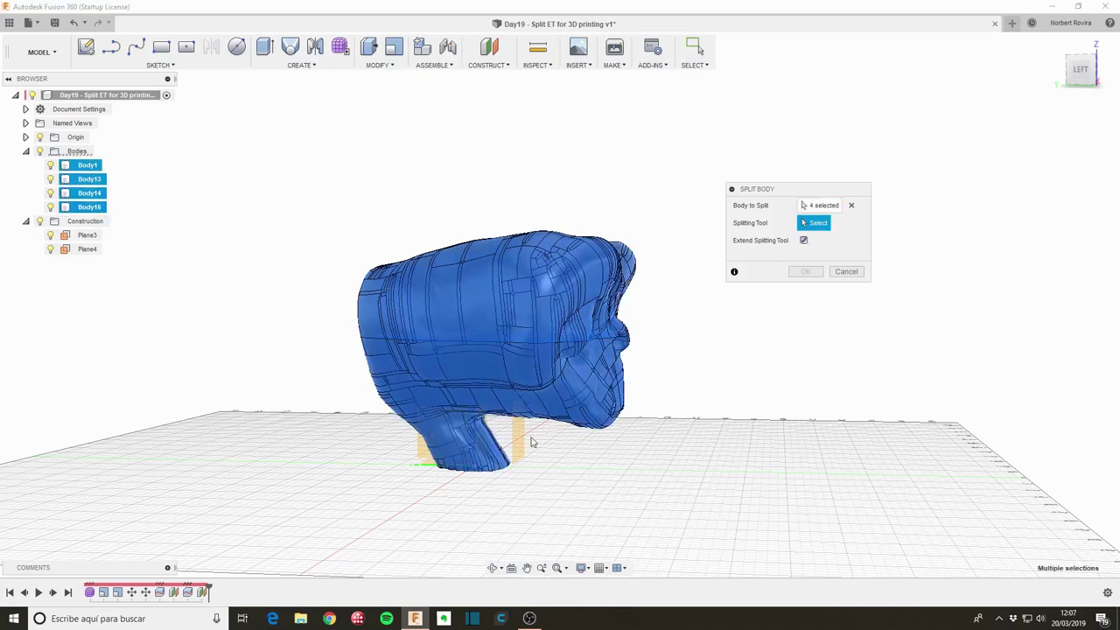
left_click(87, 249)
left_click(803, 261)
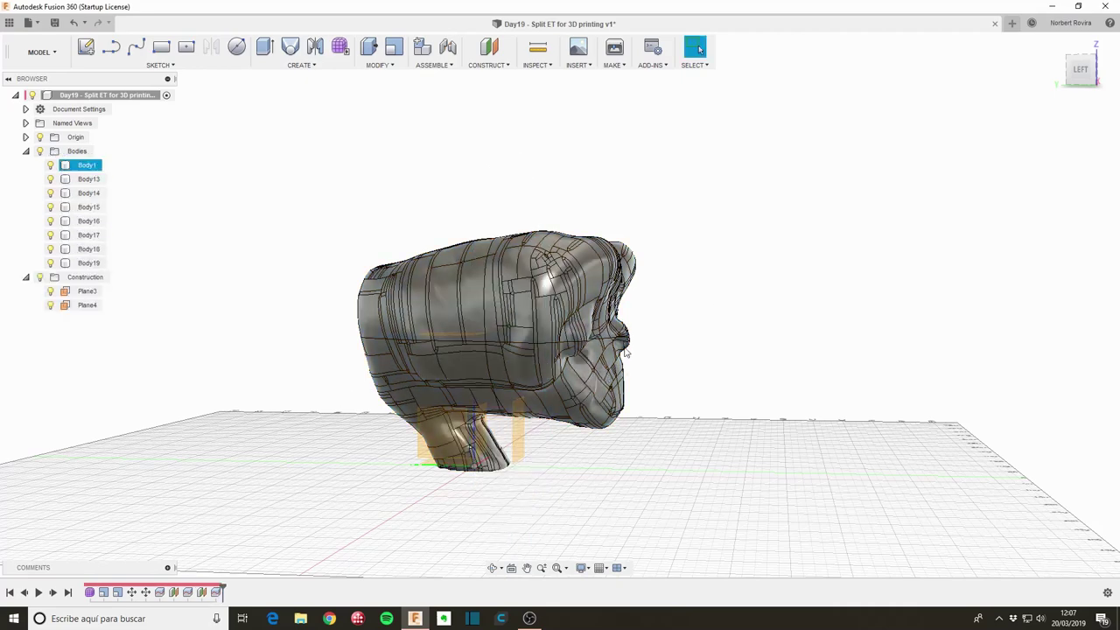
mouse_move(638, 354)
middle_mouse_down("shift")
mouse_move(671, 345)
mouse_move(668, 332)
middle_mouse_up("shift")
Step: Select Body1 and Body14 through Body19 in turn to see which head part each is
left_click(87, 165)
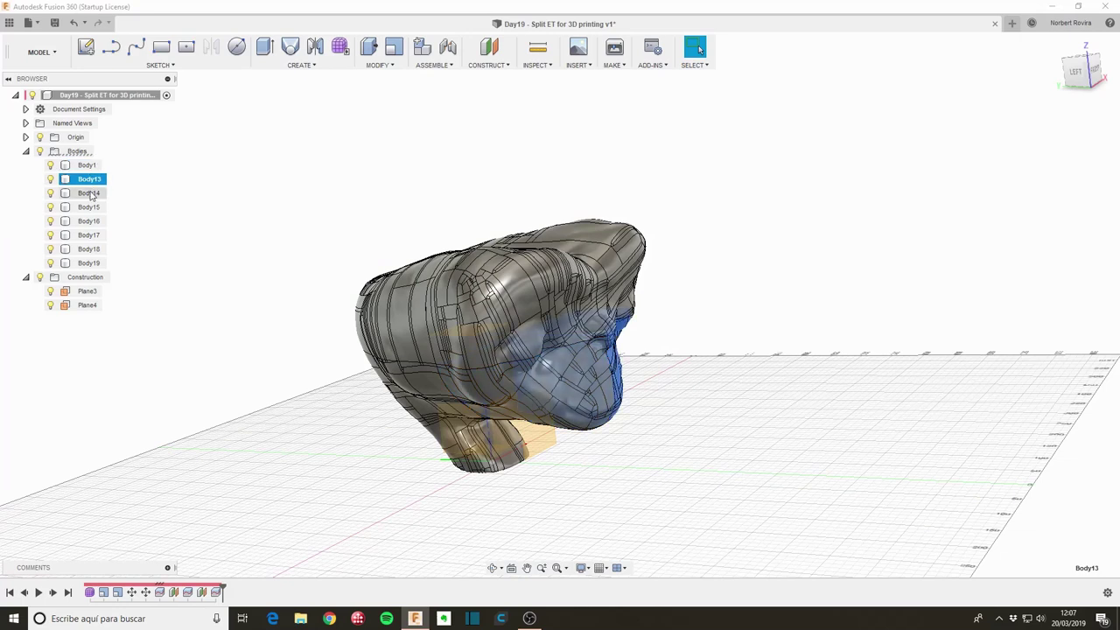
left_click(88, 192)
left_click(88, 207)
left_click(90, 220)
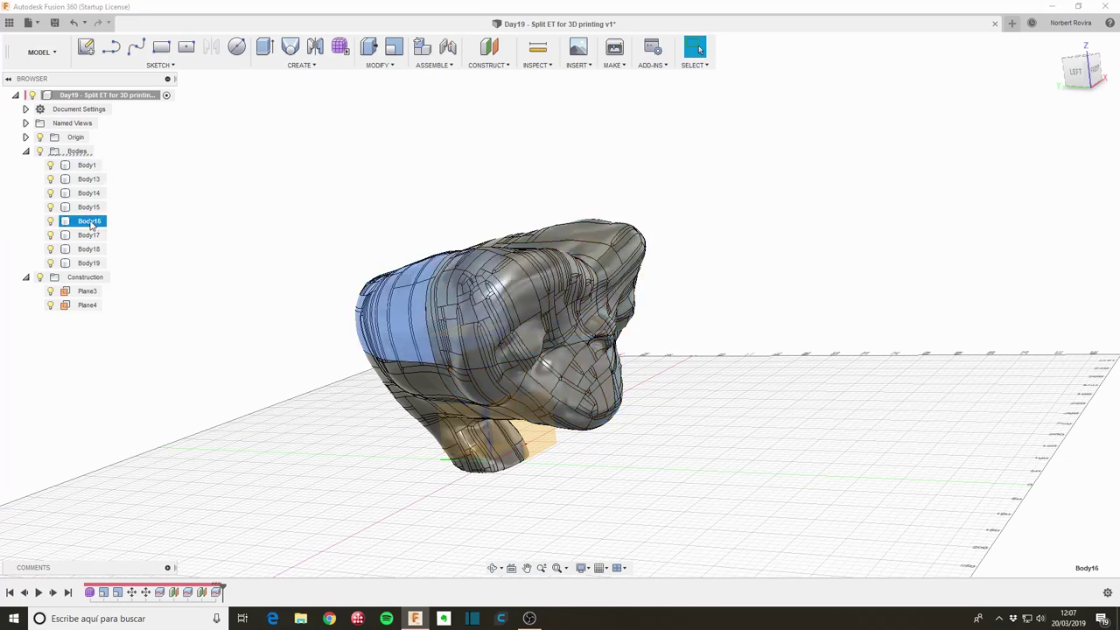
left_click(90, 235)
left_click(89, 249)
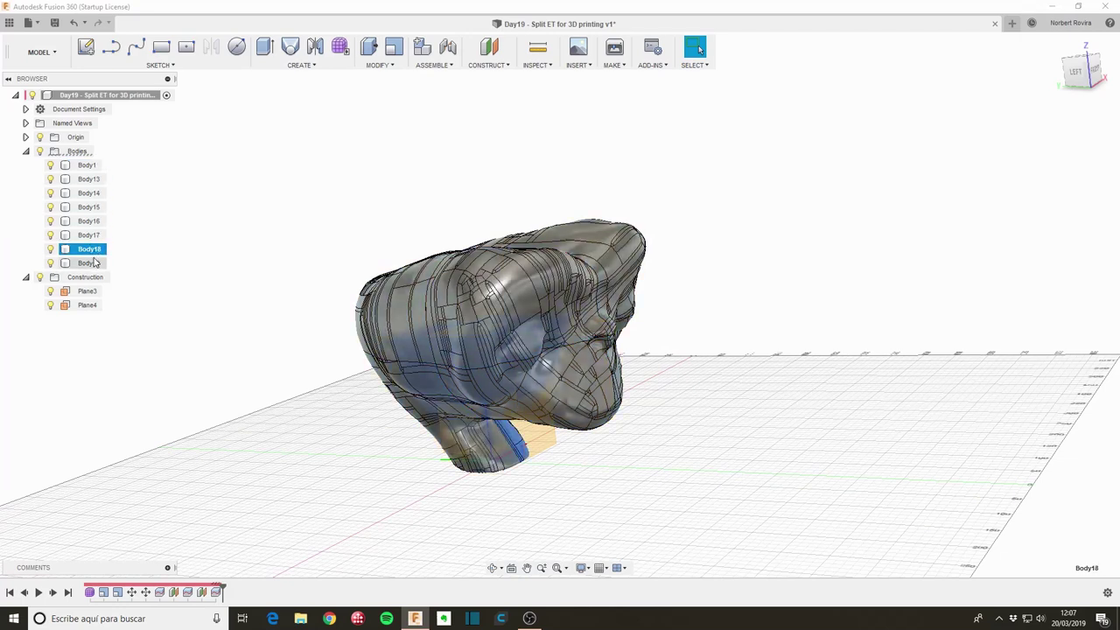
left_click(94, 263)
key("Escape")
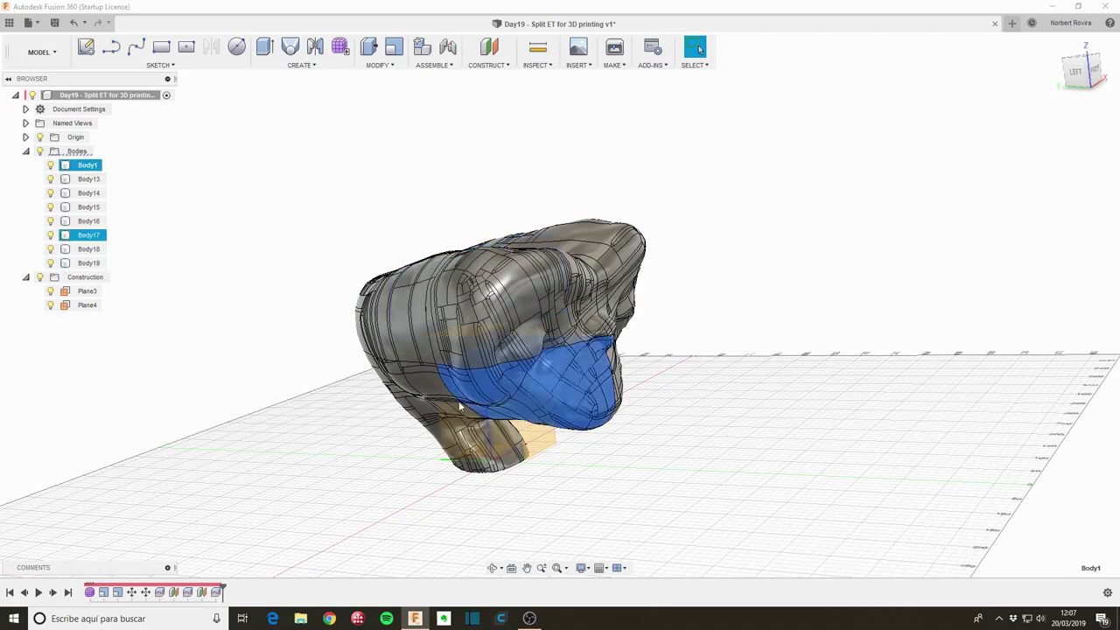
Step: Hide Body13 through Body19, leaving Body1's flat cut face in view
middle_click_drag(495, 426, 267, 300, "shift")
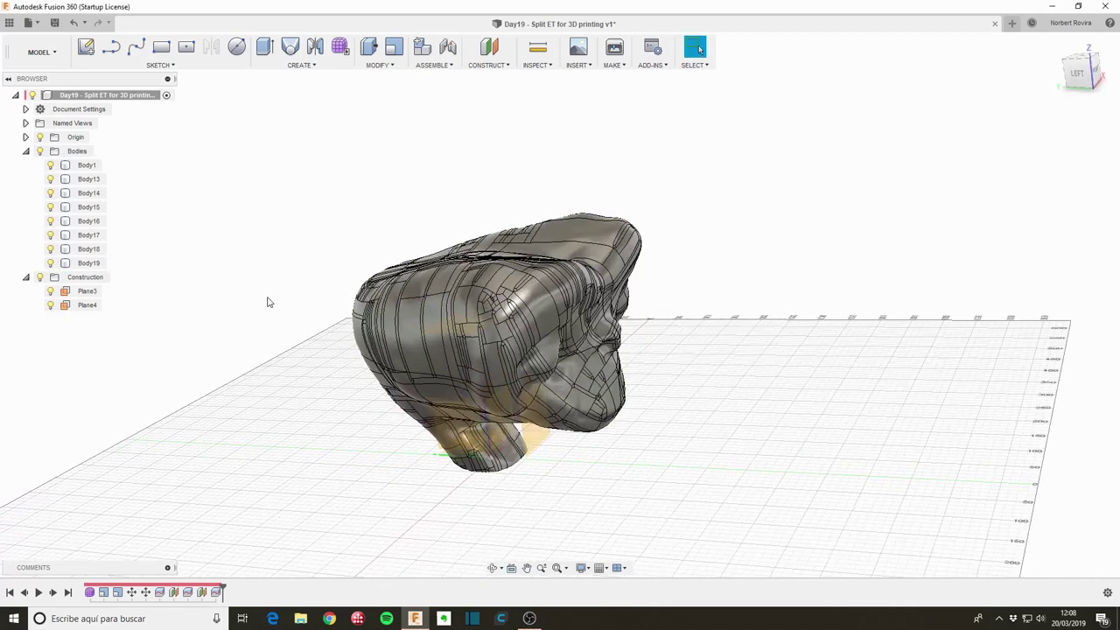
left_click(91, 180)
left_click(93, 263, "shift")
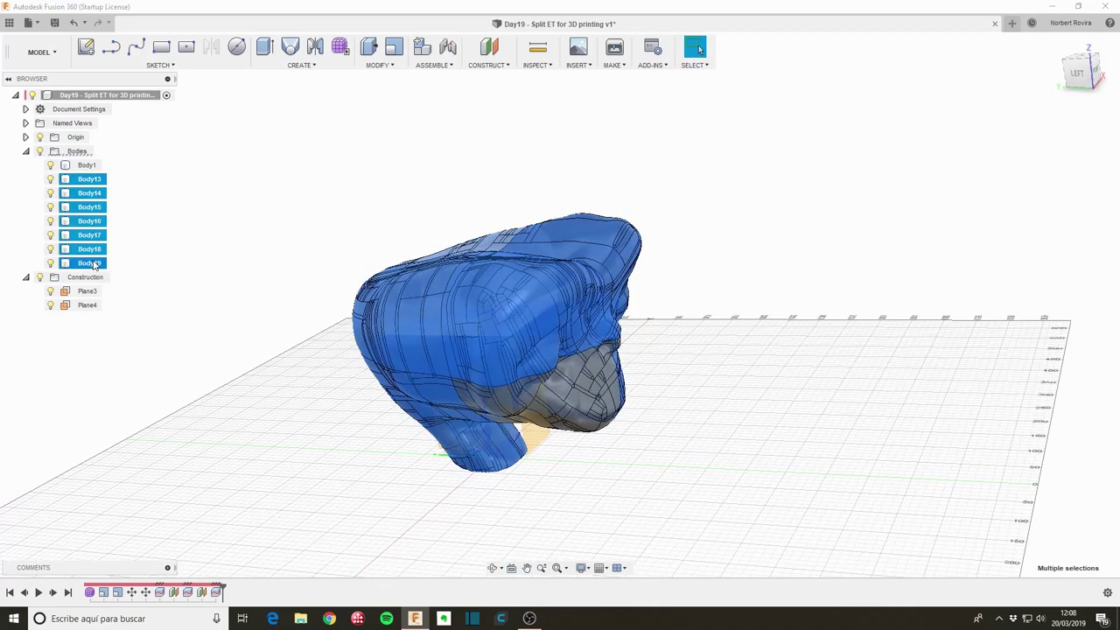
key("v")
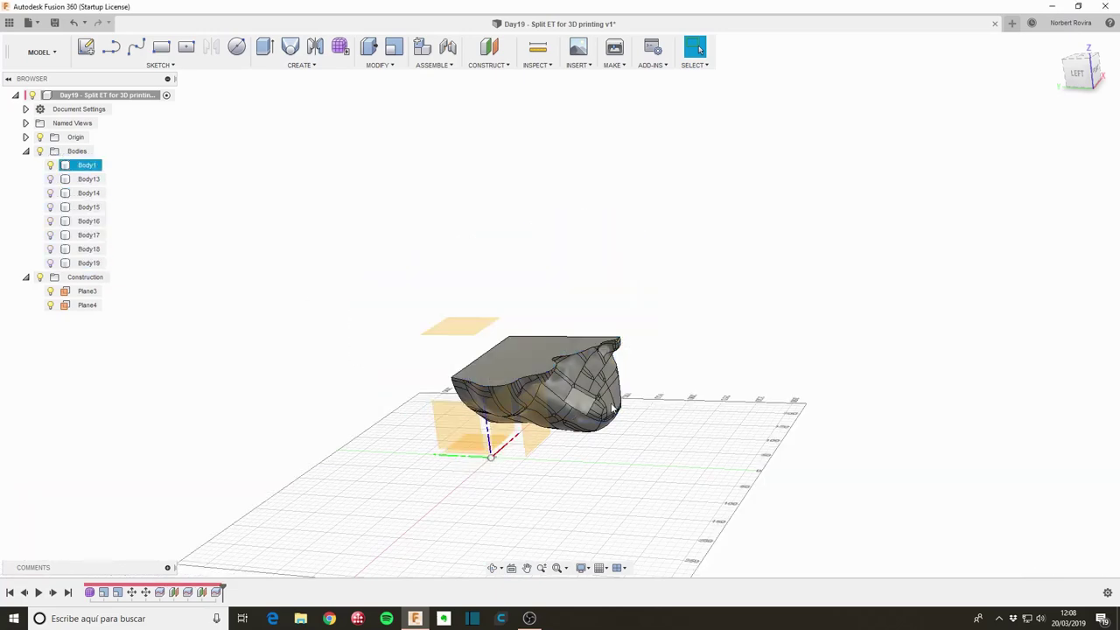
mouse_move(357, 377)
middle_mouse_down("shift")
mouse_move(718, 335)
mouse_move(724, 363)
middle_mouse_up("shift")
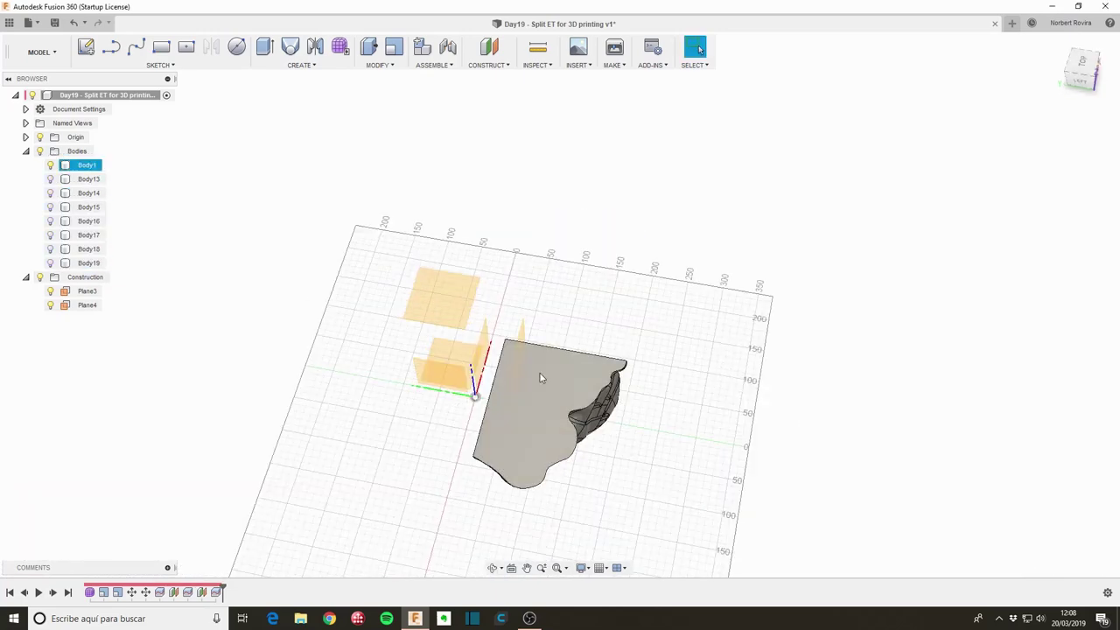
Step: Draw a 30 × 30 mm centre rectangle on Body1's cut face and stop the sketch
key("s")
left_click(674, 346)
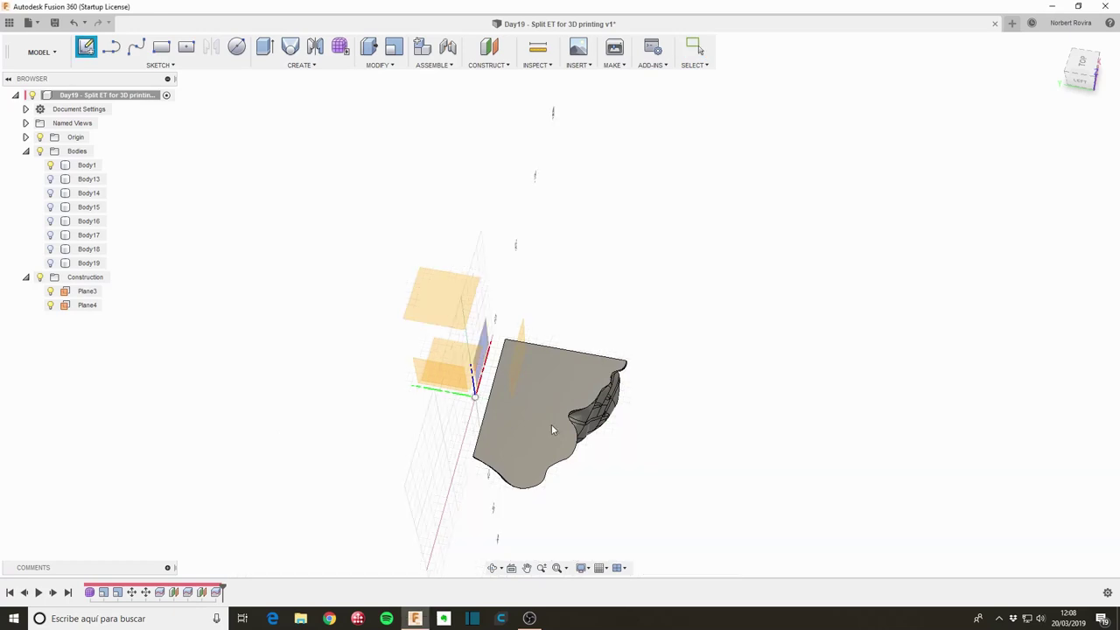
left_click(532, 405)
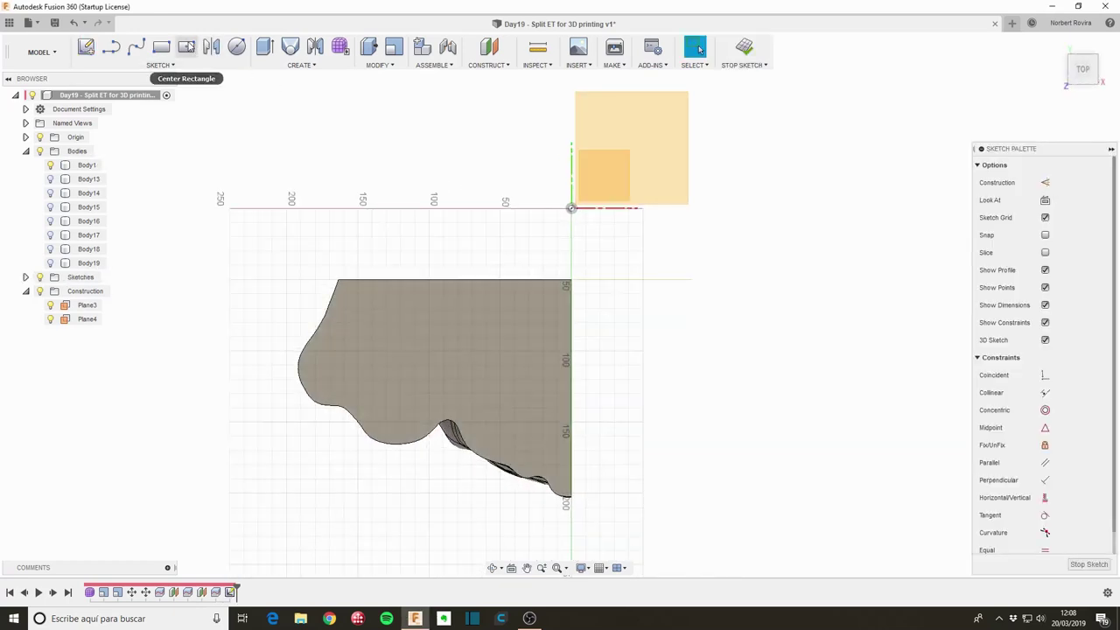
left_click(186, 47)
left_click(476, 347)
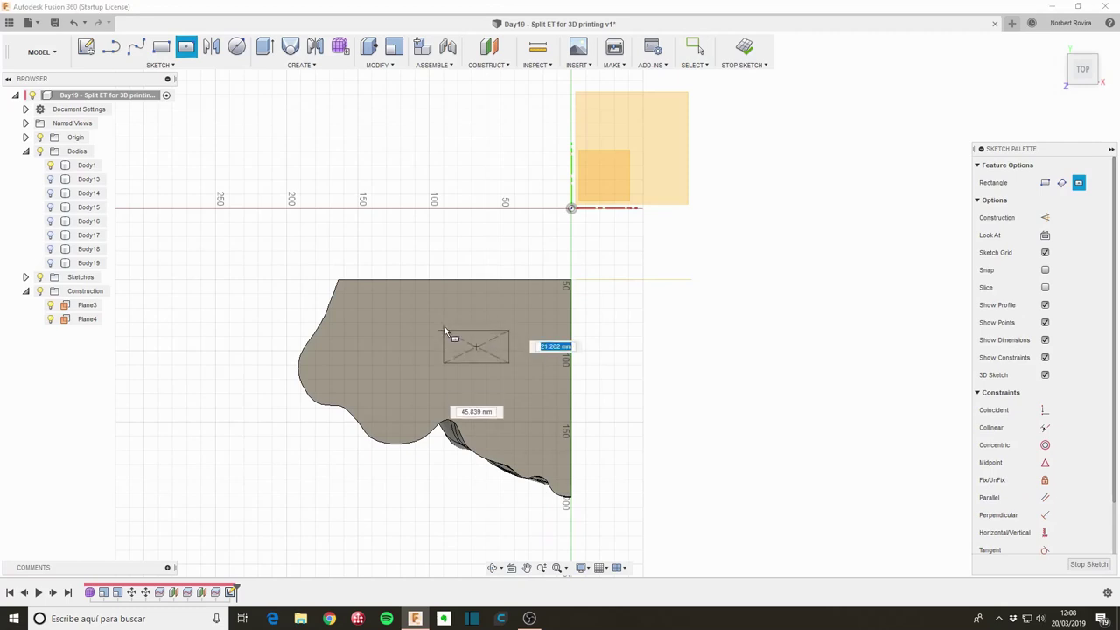
type("30")
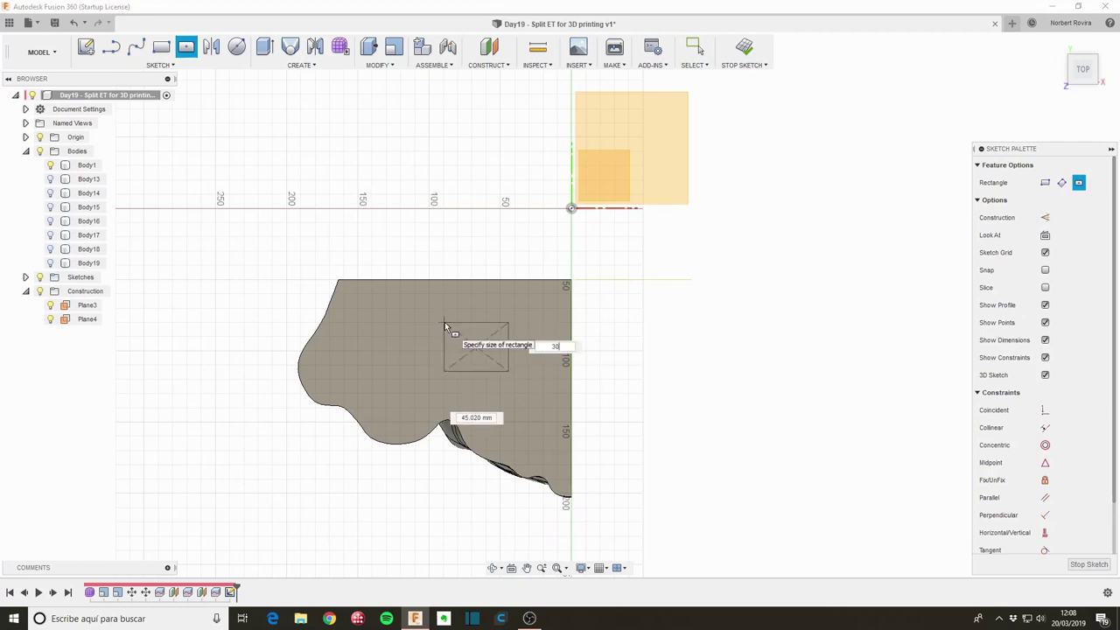
key("Tab")
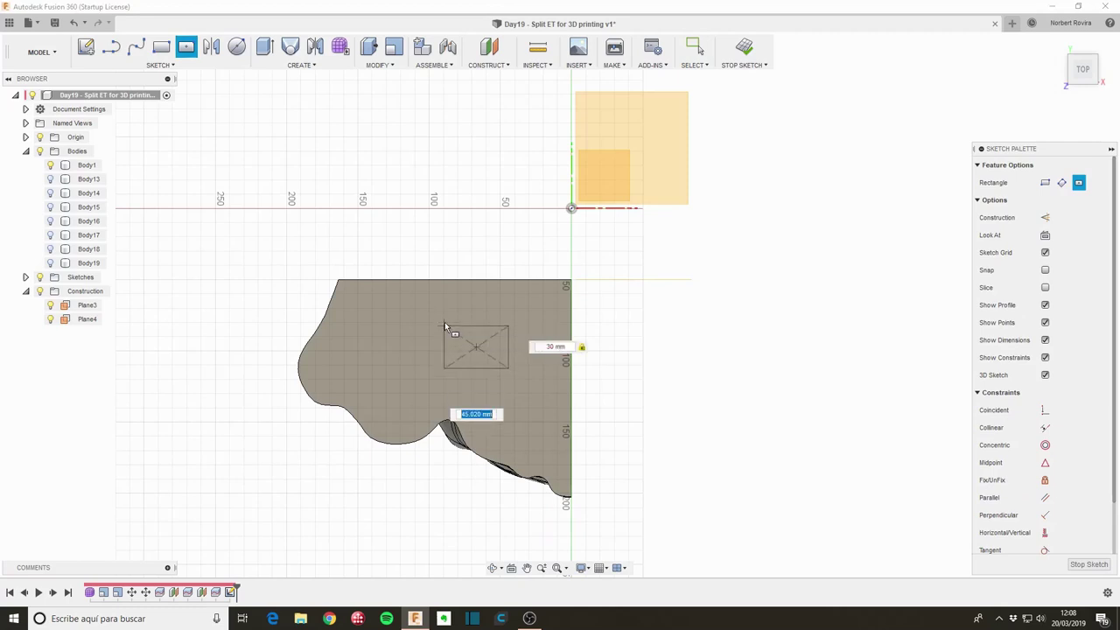
type("30")
key("Tab")
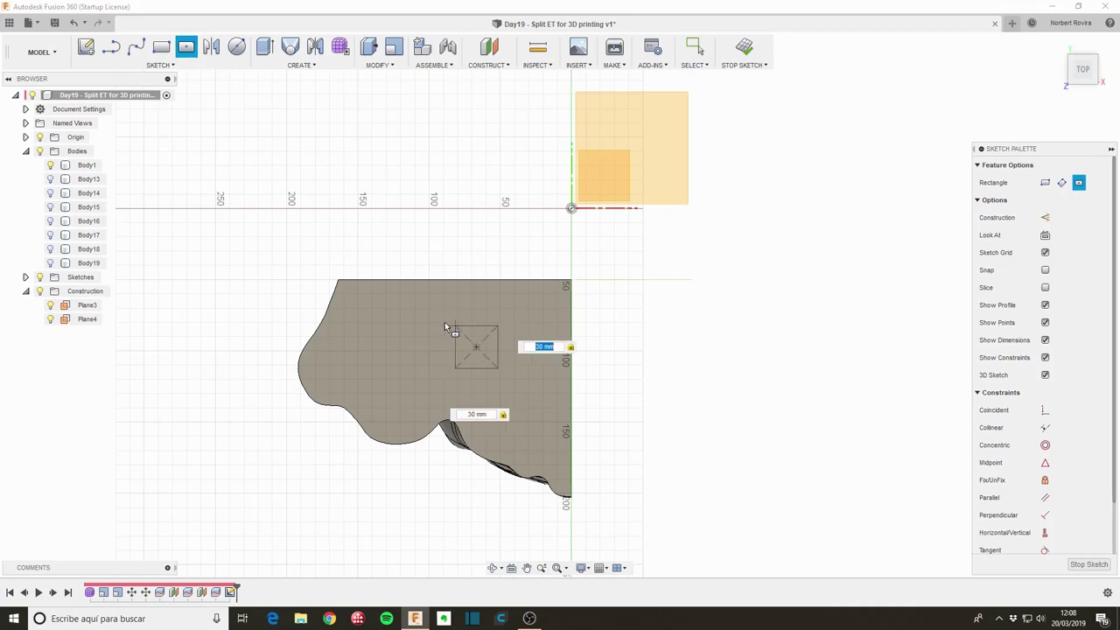
key("Return")
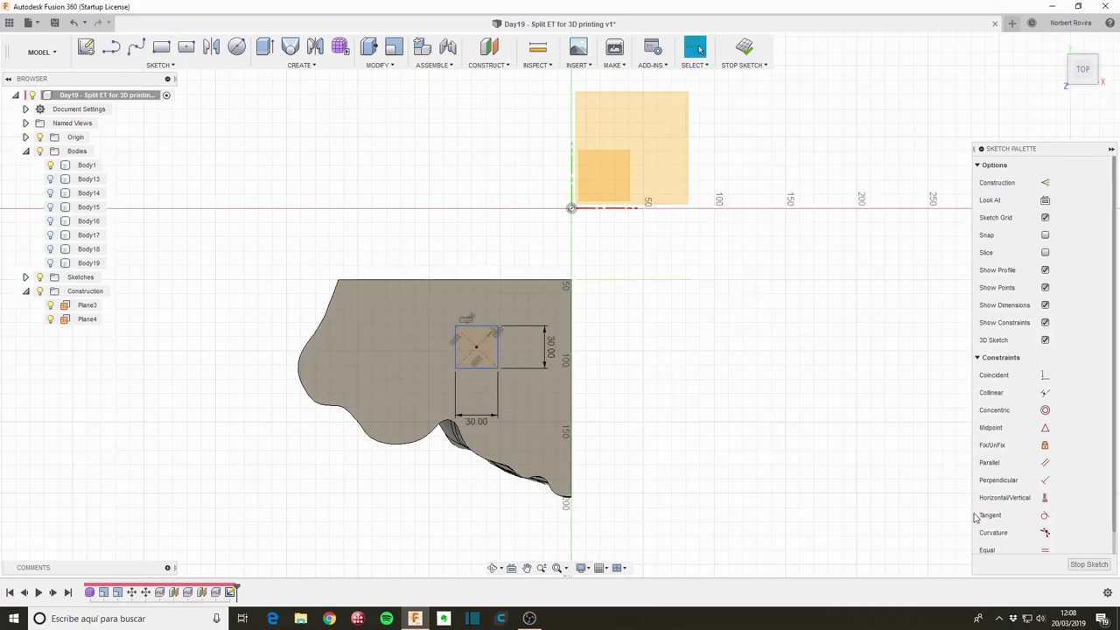
left_click(1090, 564)
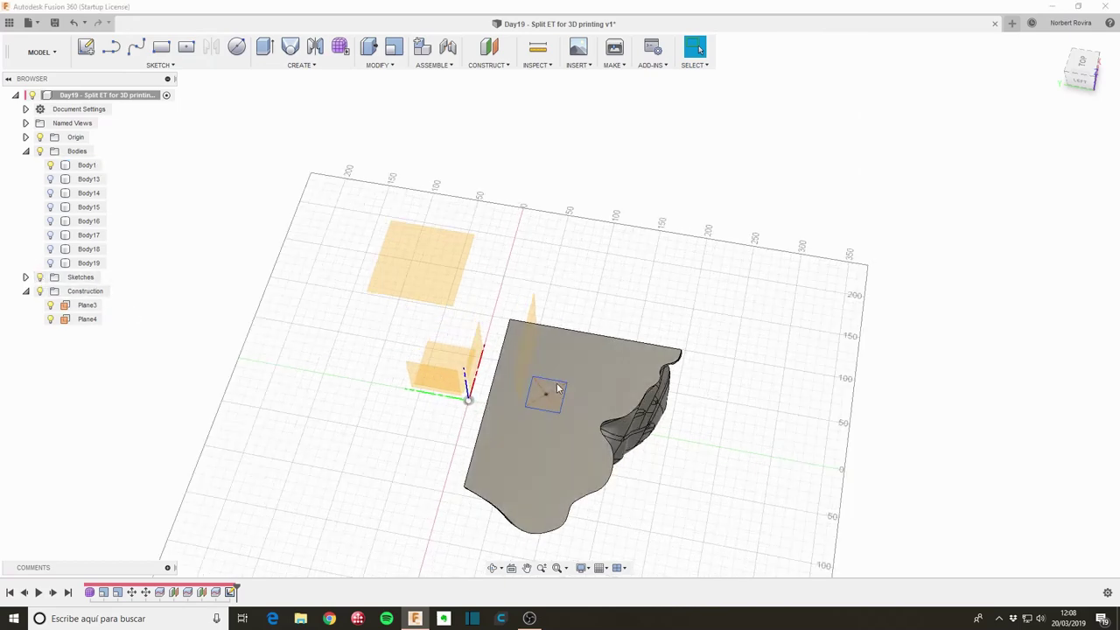
Step: Extrude the 30 mm square 20 mm as a new body, Body20, with a -10° taper
scroll(558, 388, "up", 3)
key("e")
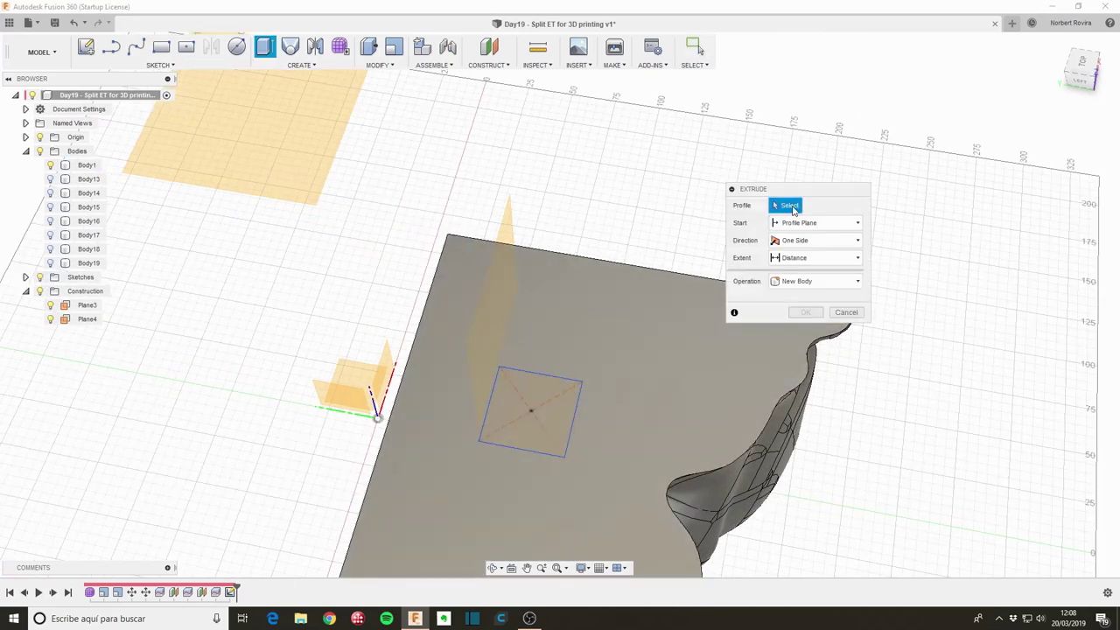
left_click(547, 421)
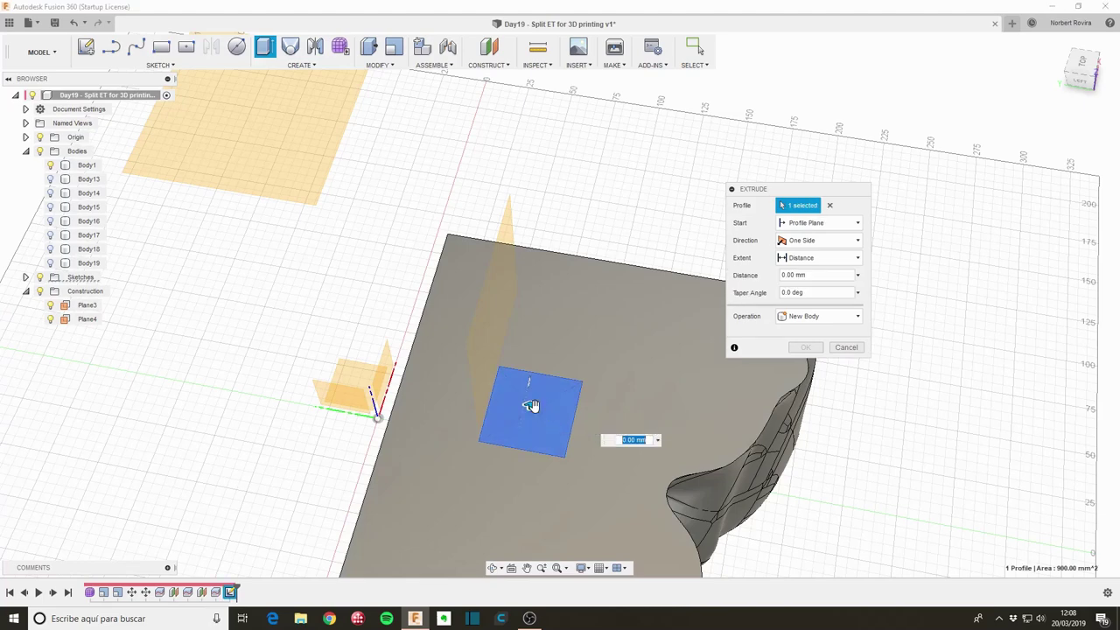
left_click_drag(531, 405, 528, 378)
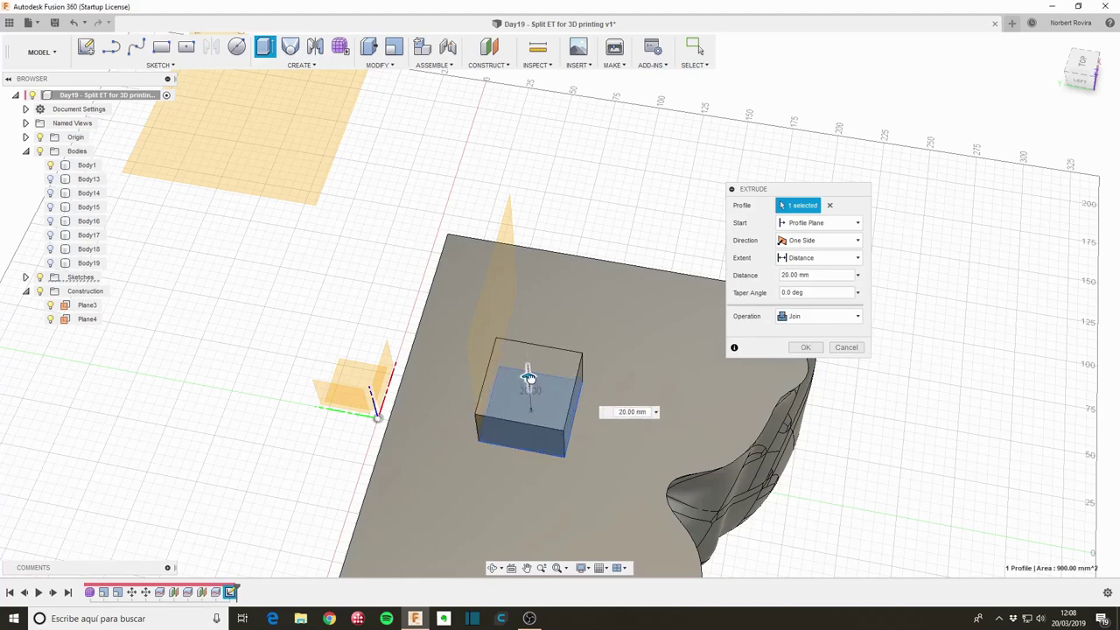
middle_click_drag(529, 378, 534, 395, "shift")
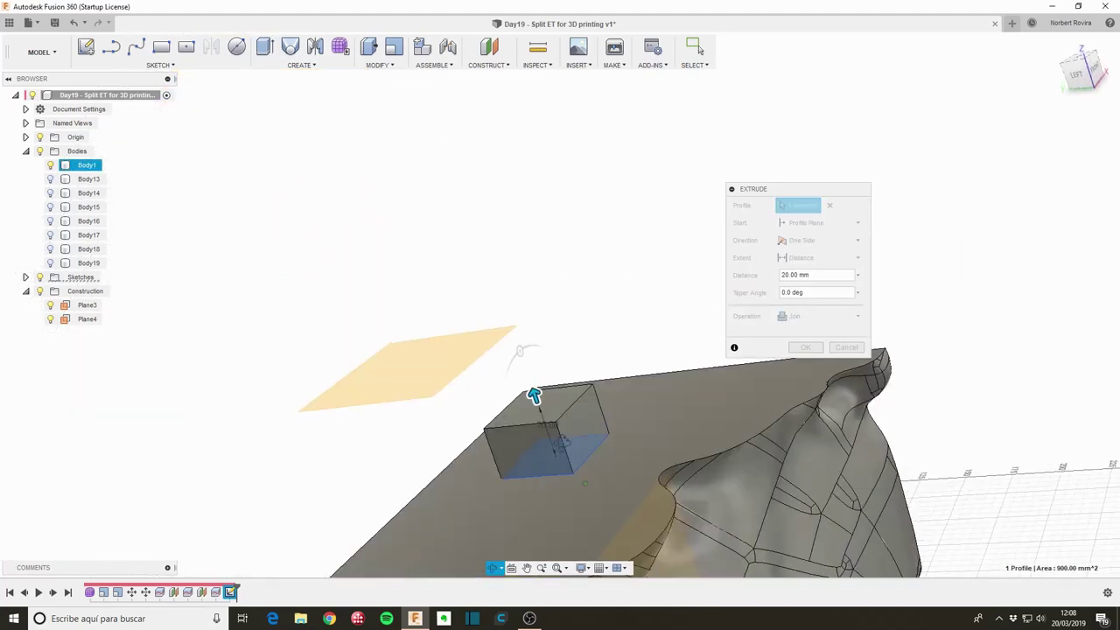
middle_click_drag(519, 351, 583, 425, "shift")
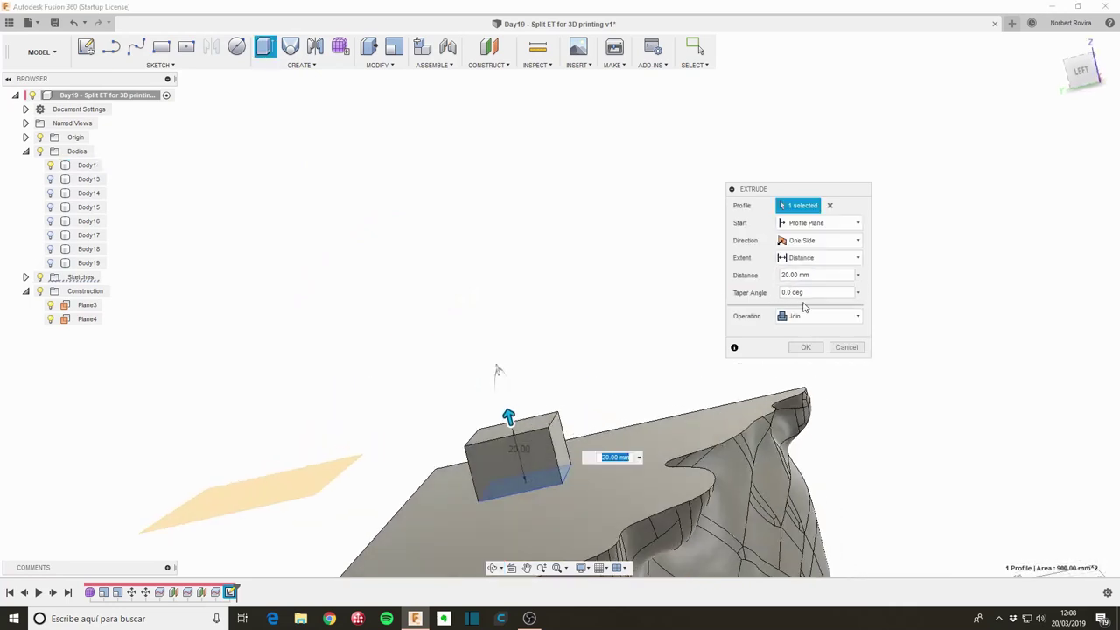
left_click(793, 294)
type("10")
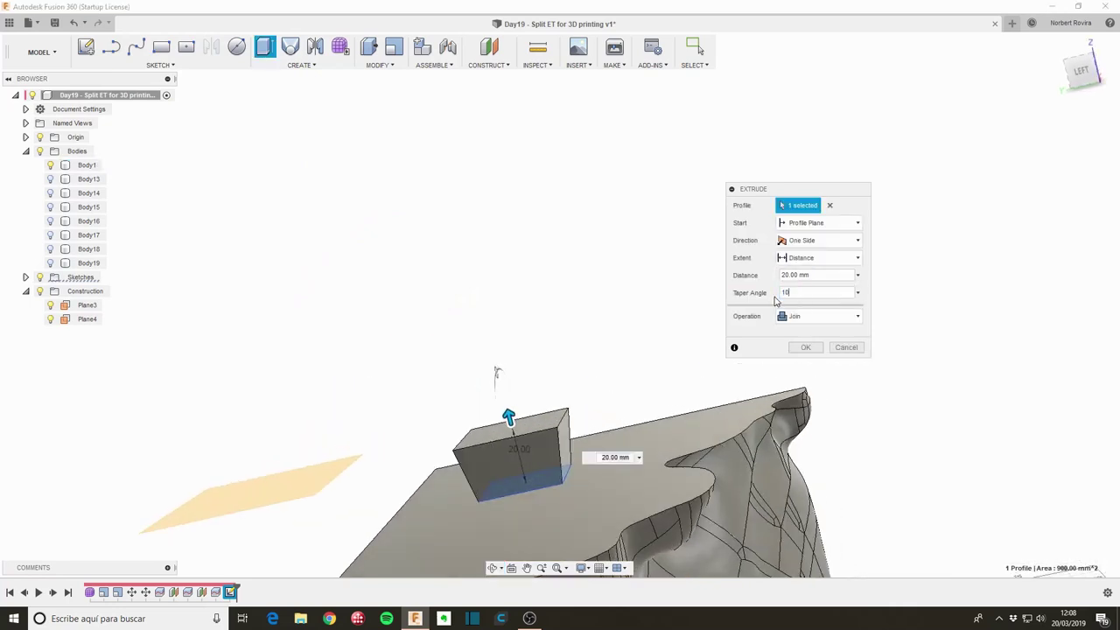
left_click(797, 293)
left_click(839, 318)
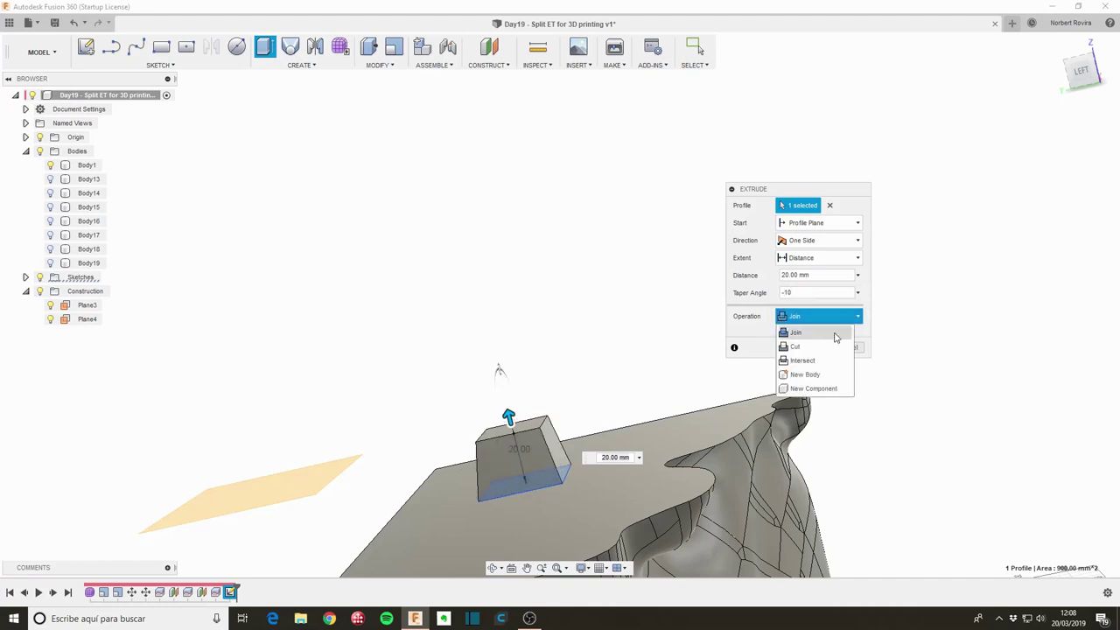
left_click(805, 375)
middle_click_drag(582, 379, 575, 358, "shift")
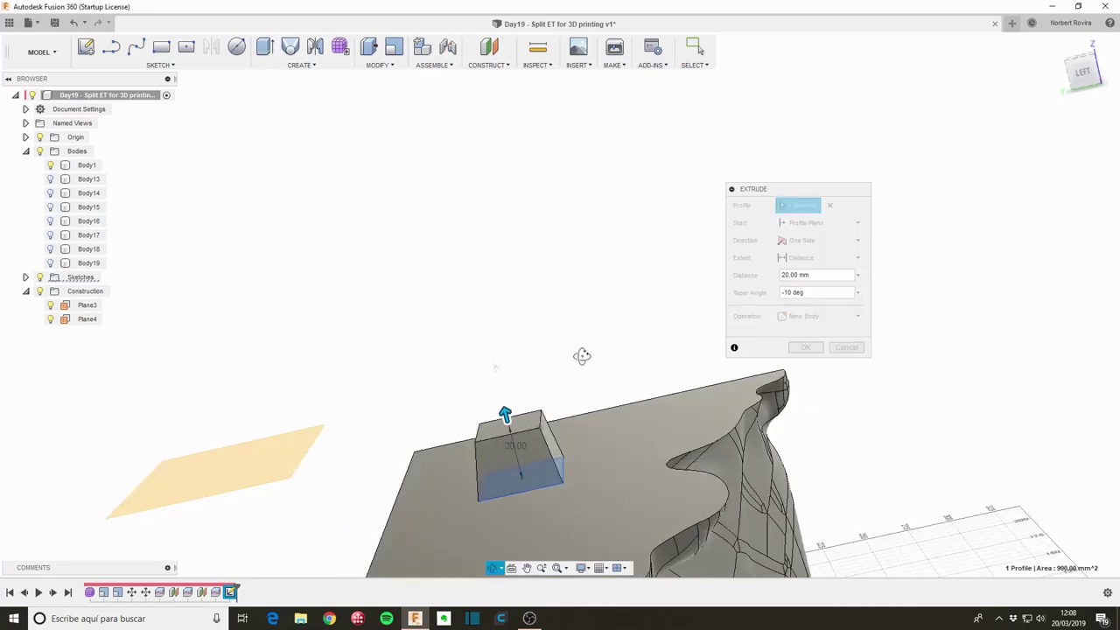
left_click(806, 348)
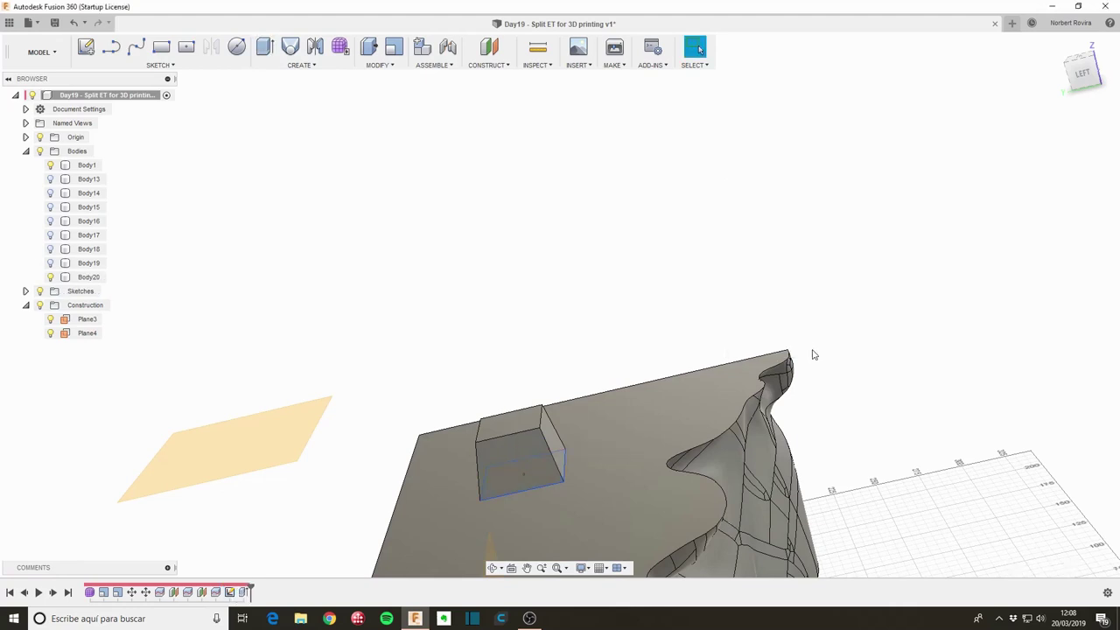
Step: Rename Body20 to 'acople' and copy it
double_click(88, 276)
type("acople")
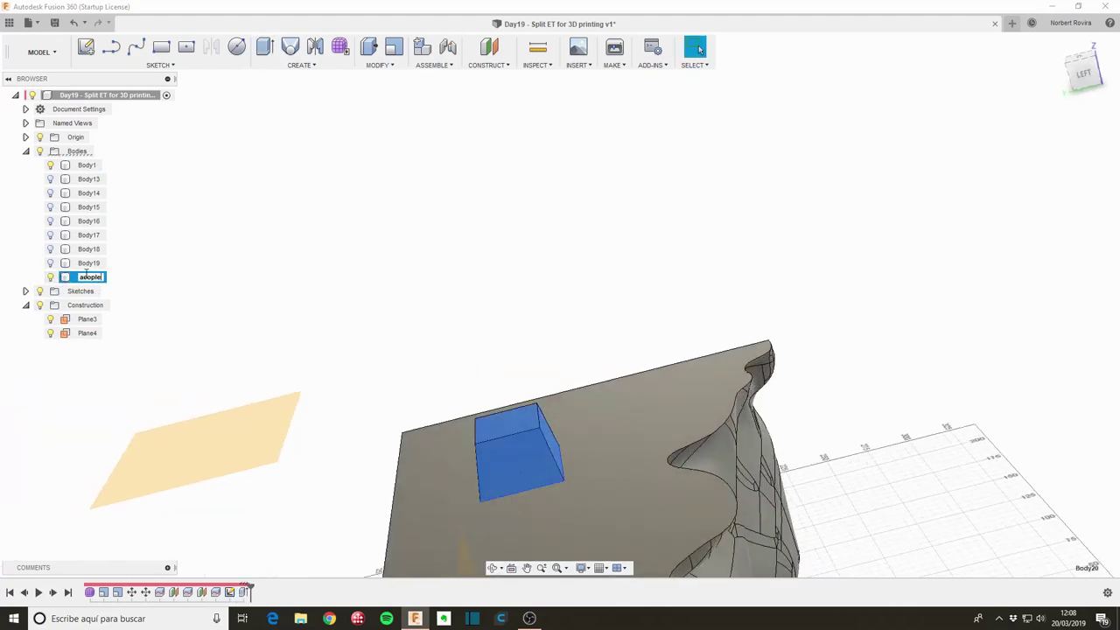
key("Return")
right_click(95, 280)
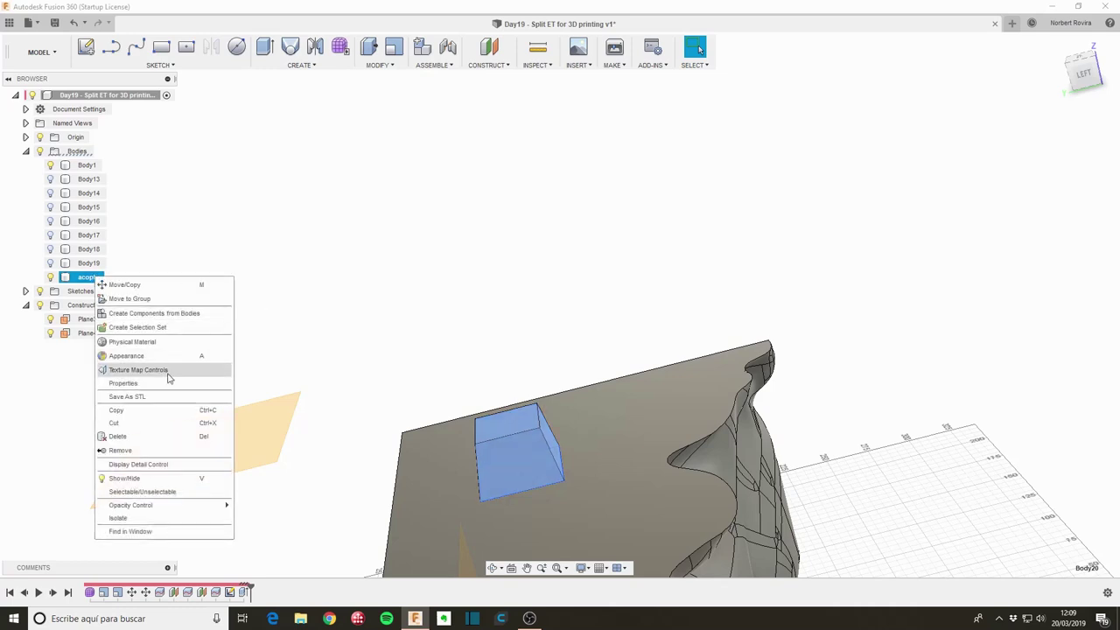
left_click(150, 410)
double_click(88, 277)
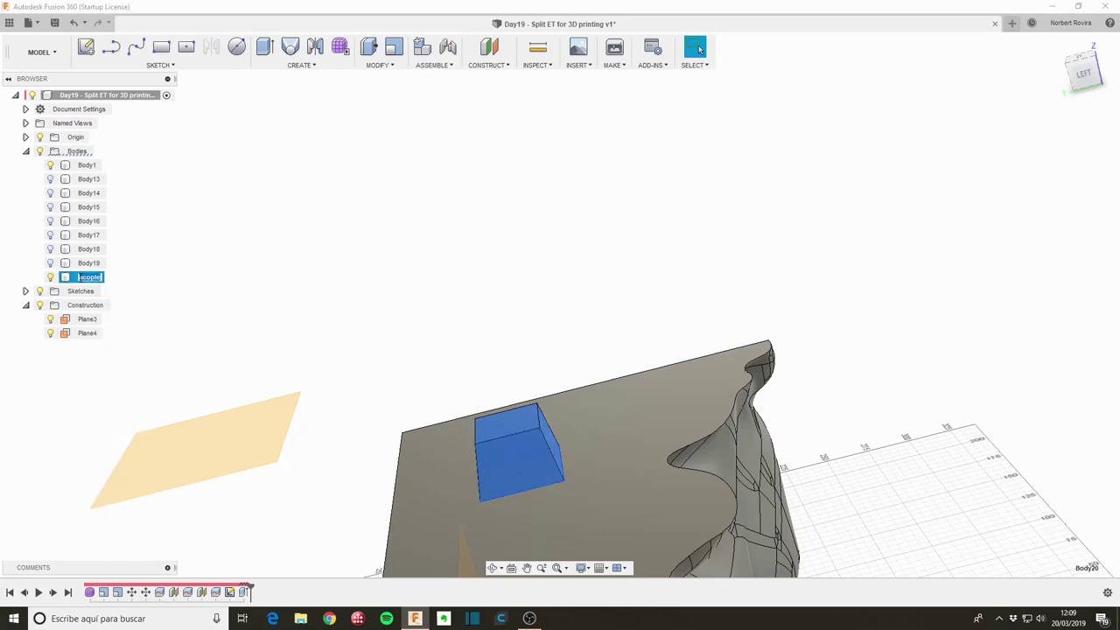
key("Escape")
Step: Paste a copy of acople and rename it 'acople grande'
right_click(84, 279)
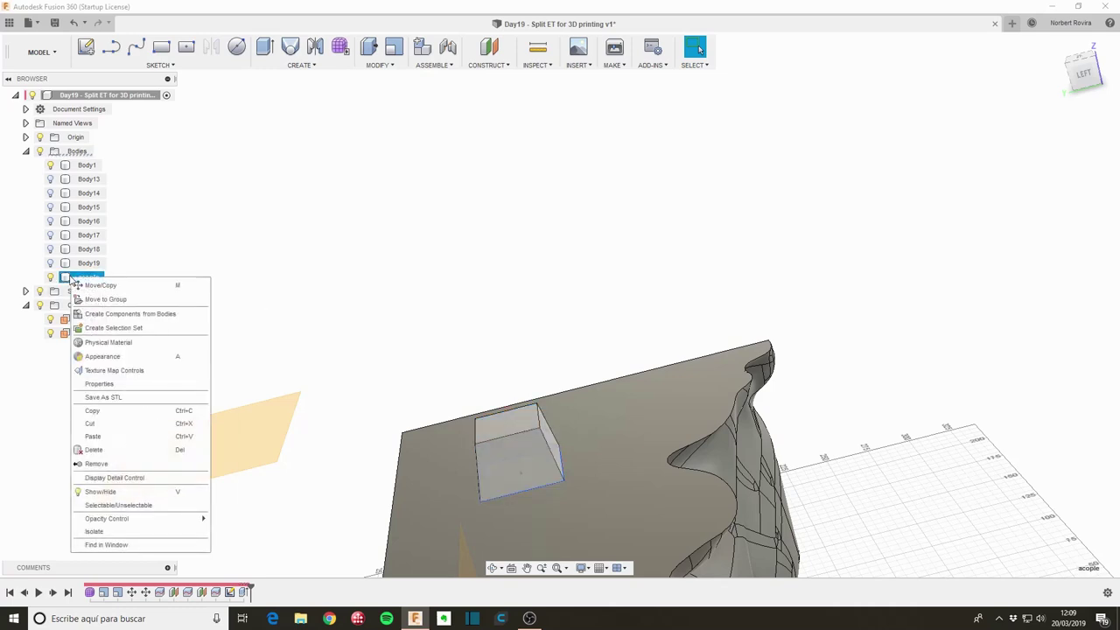
left_click(125, 436)
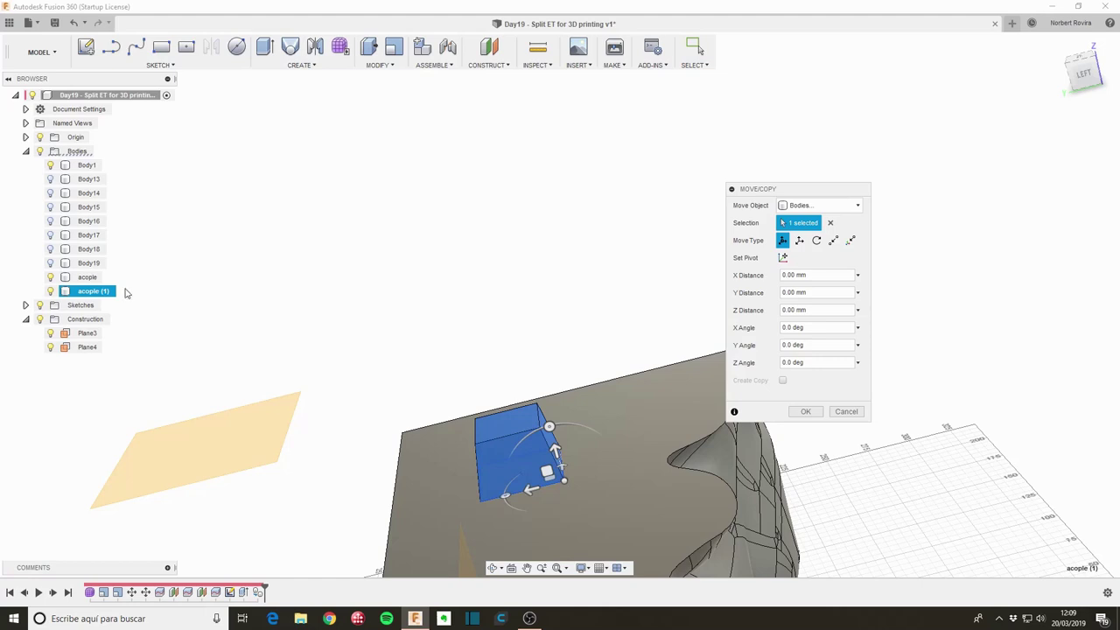
double_click(98, 291)
key("Return")
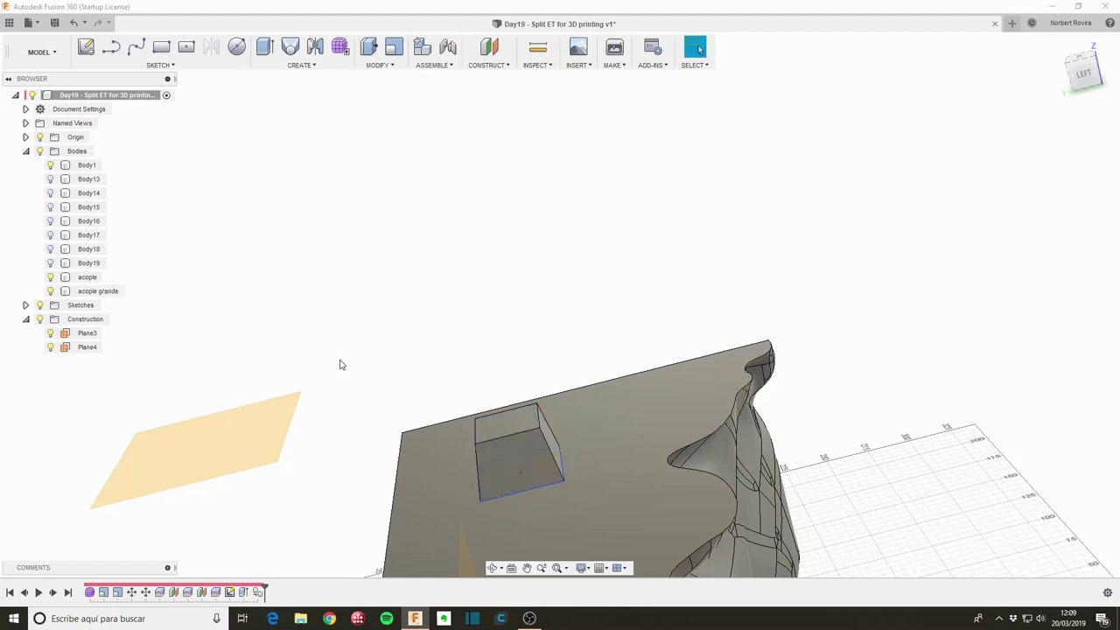
key("ctrl+z")
left_click(87, 291)
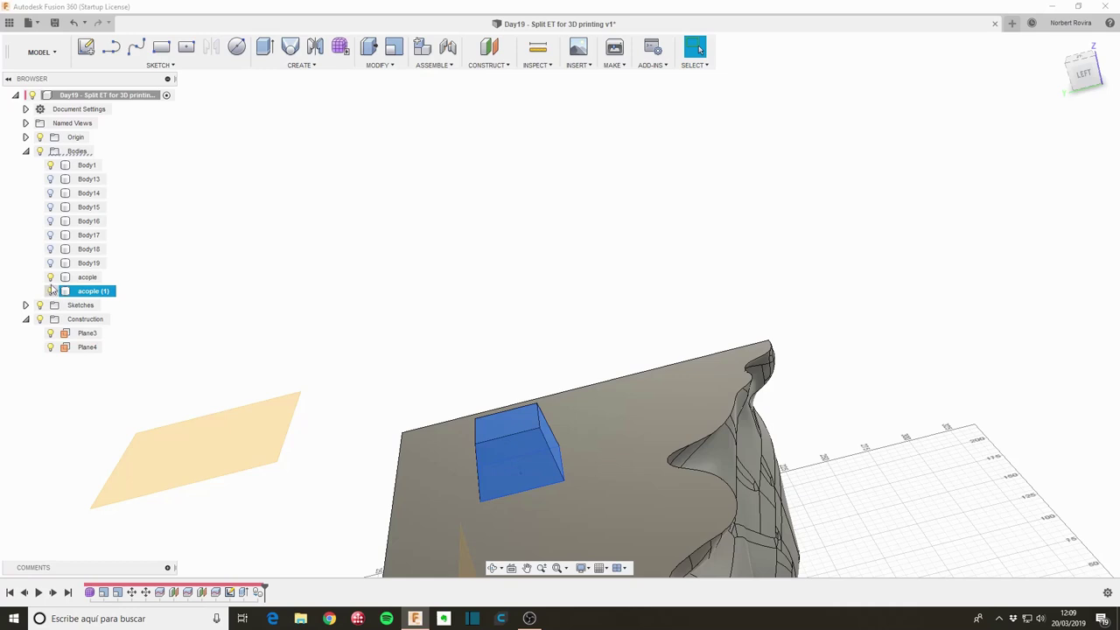
double_click(87, 291)
key("End")
key("Return")
key("Return")
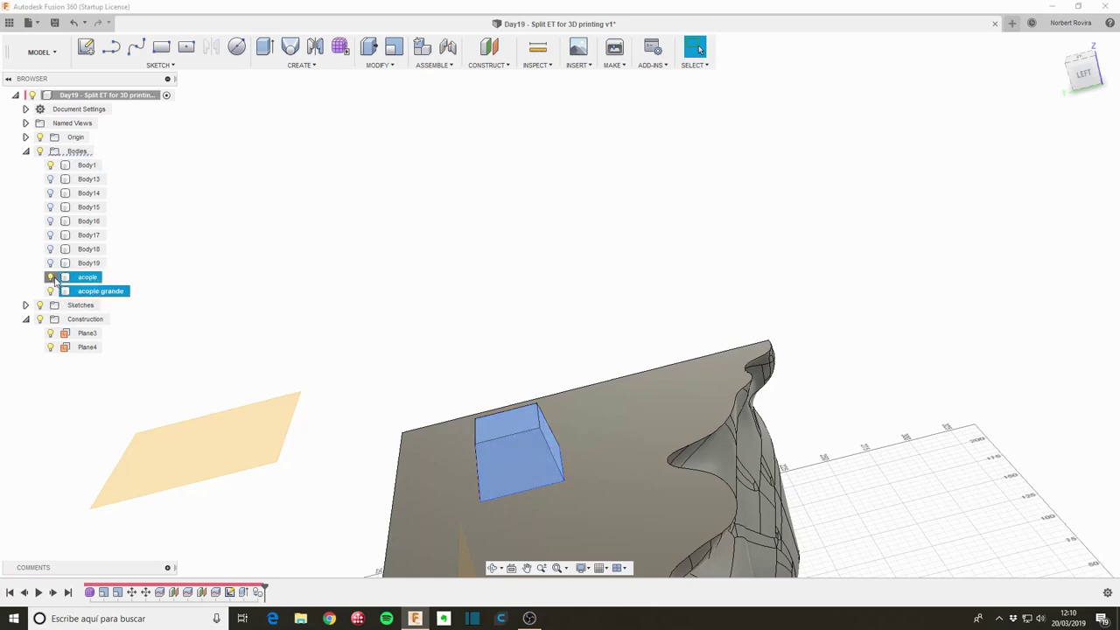
Step: Press Pull the front and one side face of acople grande outward by 0.5 mm
mouse_move(514, 297)
middle_mouse_down()
mouse_move(535, 293)
mouse_move(401, 300)
middle_mouse_up()
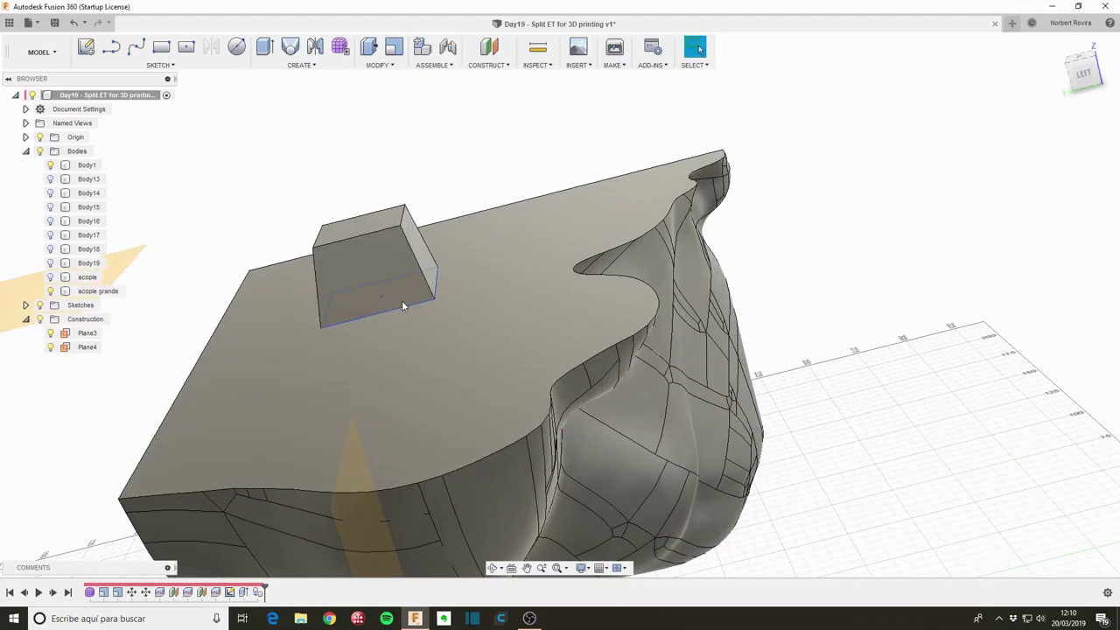
left_click(87, 333)
key("Escape")
middle_click_drag(371, 175, 368, 295, "shift")
key("q")
left_click(398, 398)
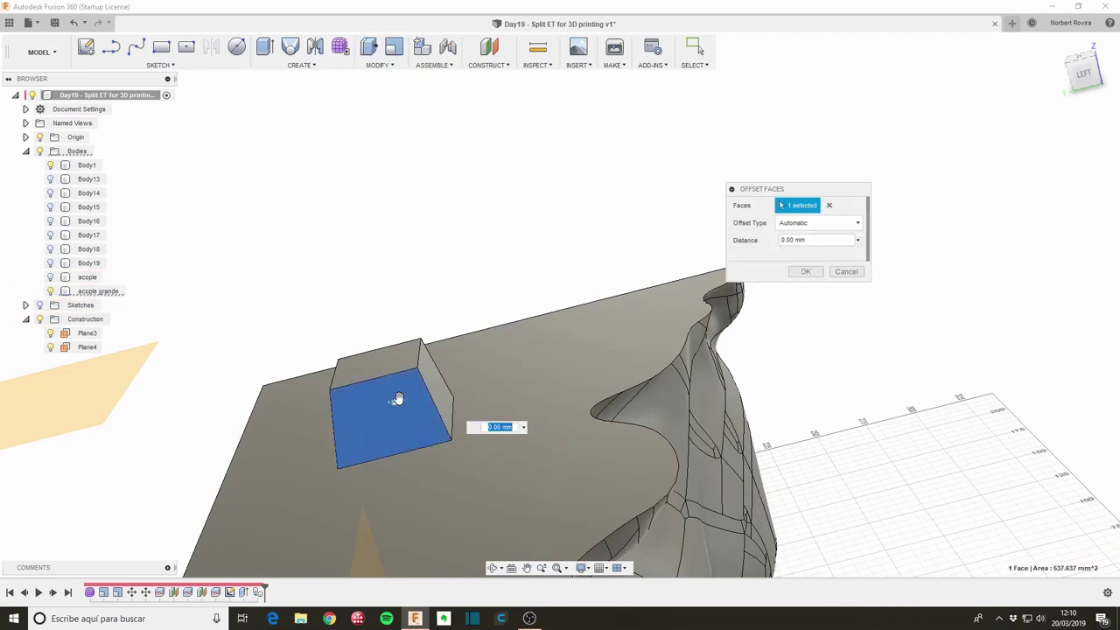
type("0.5")
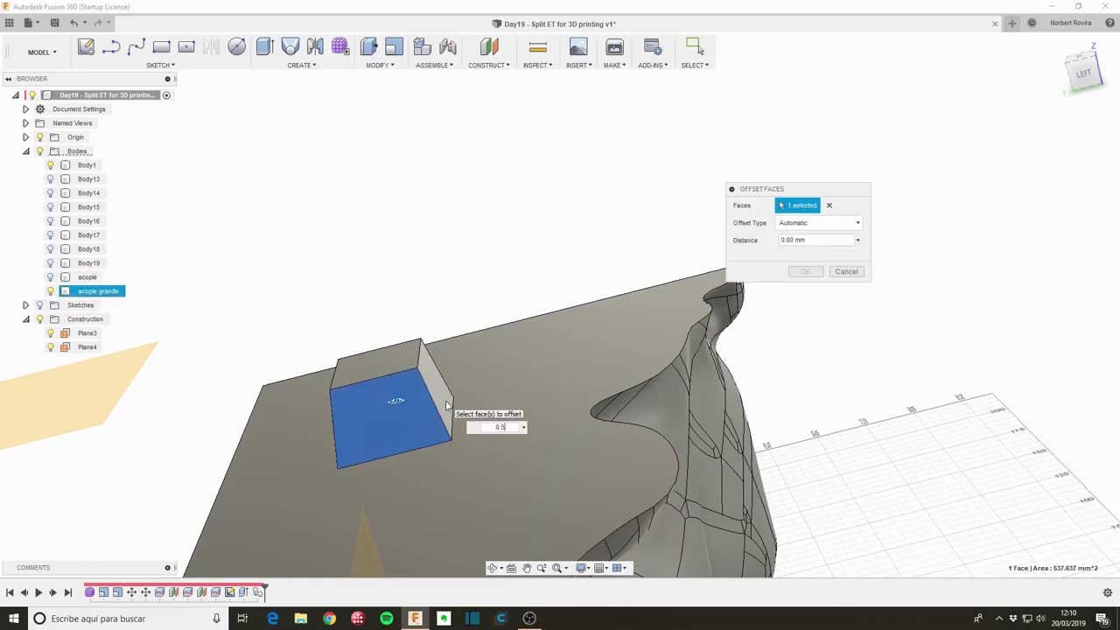
key("Return")
left_click(805, 271)
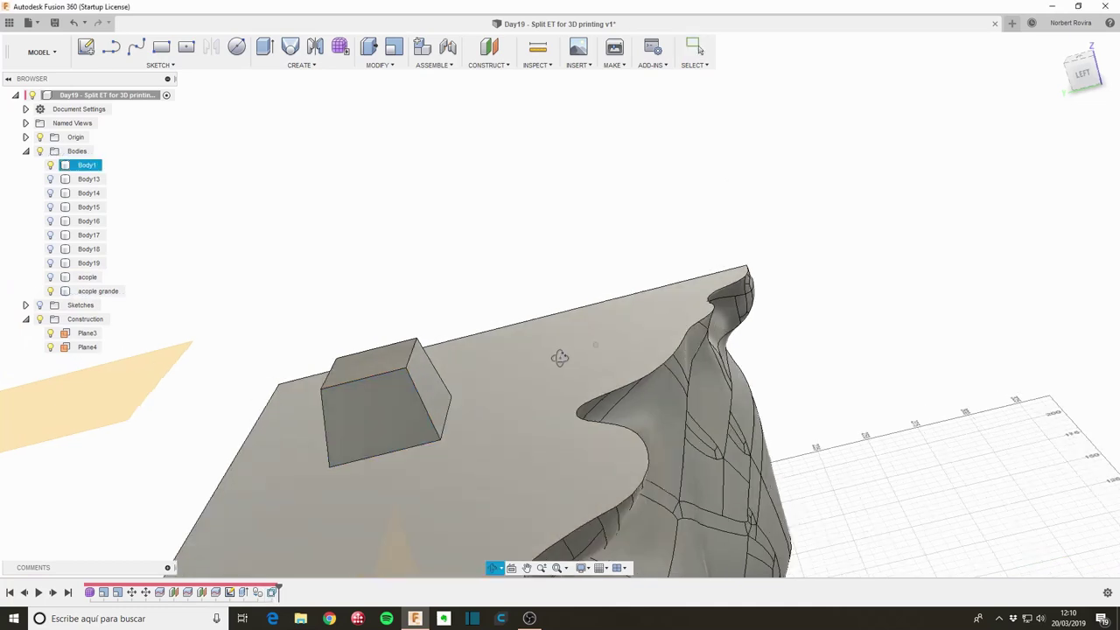
middle_click_drag(805, 276, 450, 388, "shift")
left_click(451, 388)
key("q")
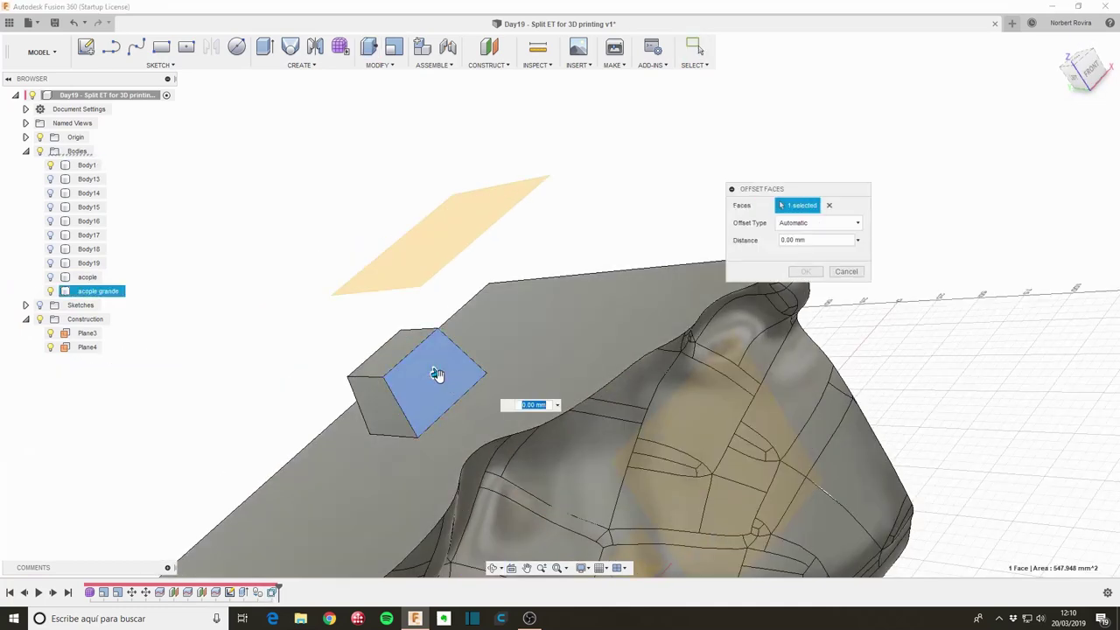
type("0.5")
key("Return")
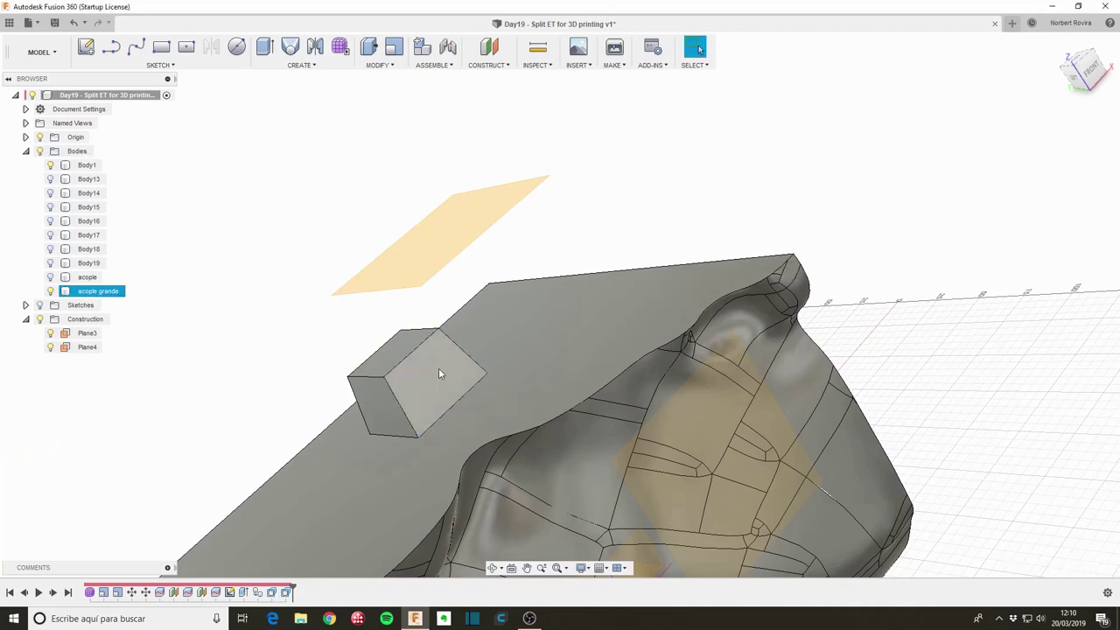
Step: Offset the top, back and left faces of the peg outward by 0.5 mm too
mouse_move(565, 335)
middle_mouse_down("shift")
mouse_move(501, 366)
mouse_move(548, 315)
middle_mouse_up("shift")
left_click(551, 307)
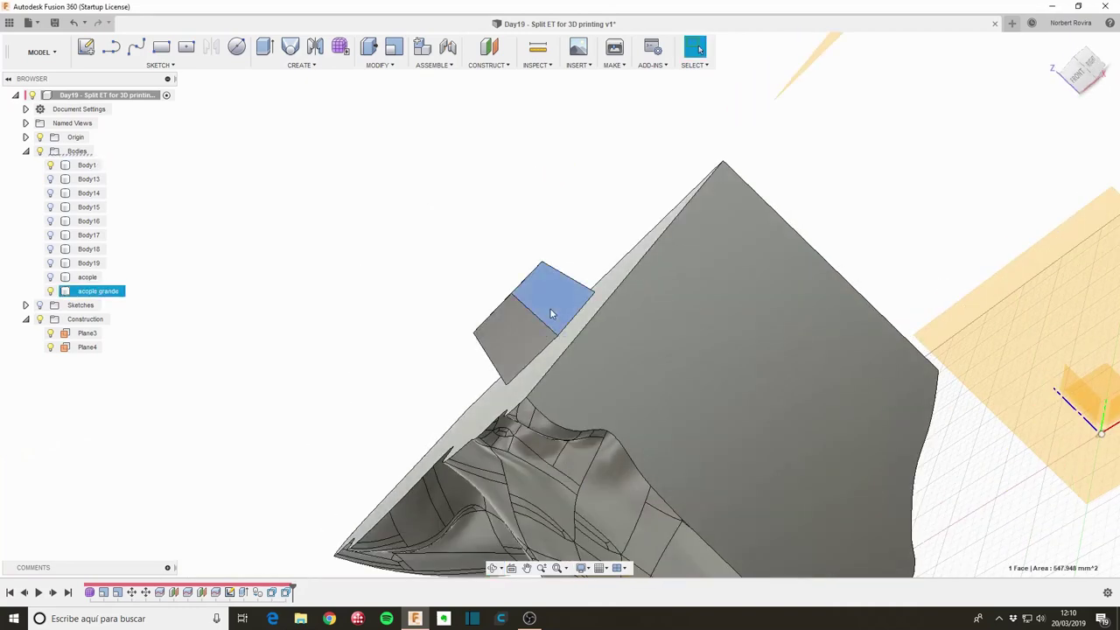
type("q0")
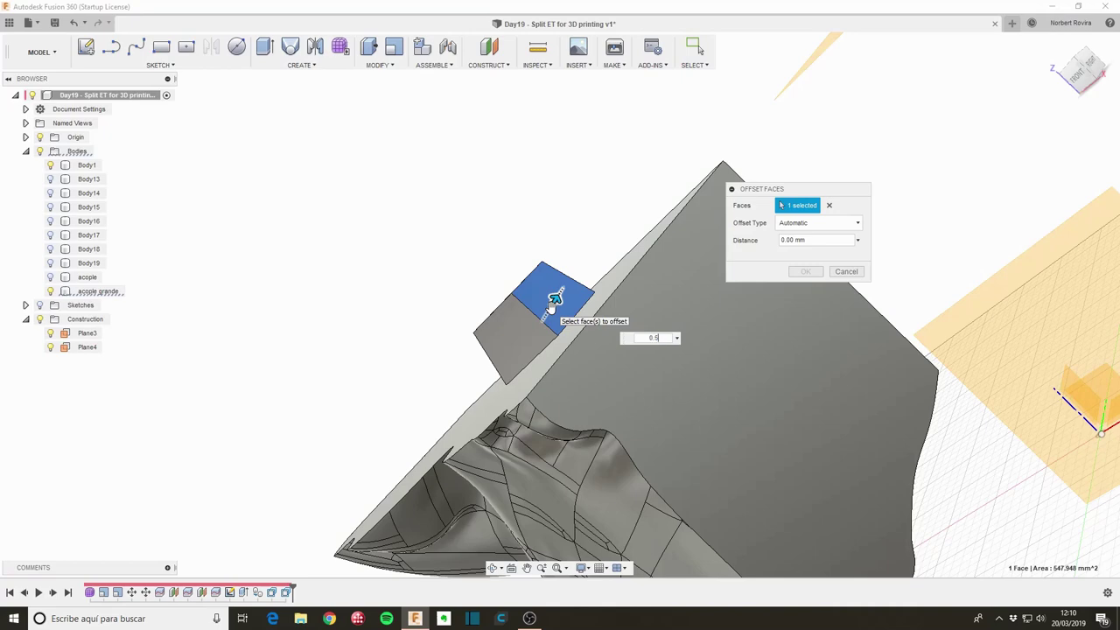
key("Return")
middle_click_drag(556, 306, 577, 280, "shift")
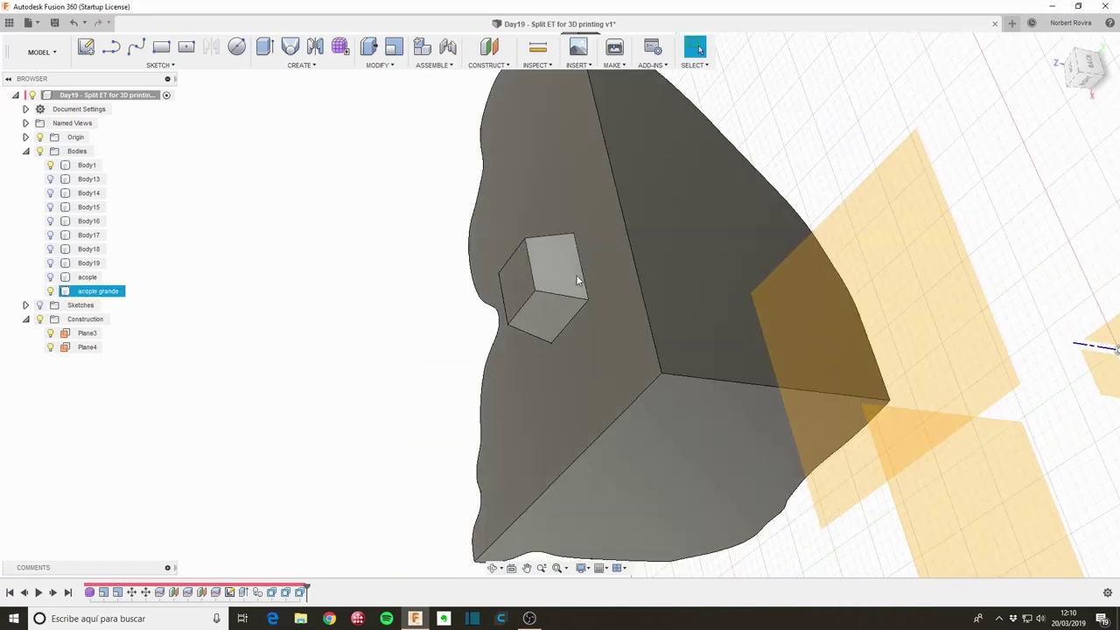
left_click(571, 279)
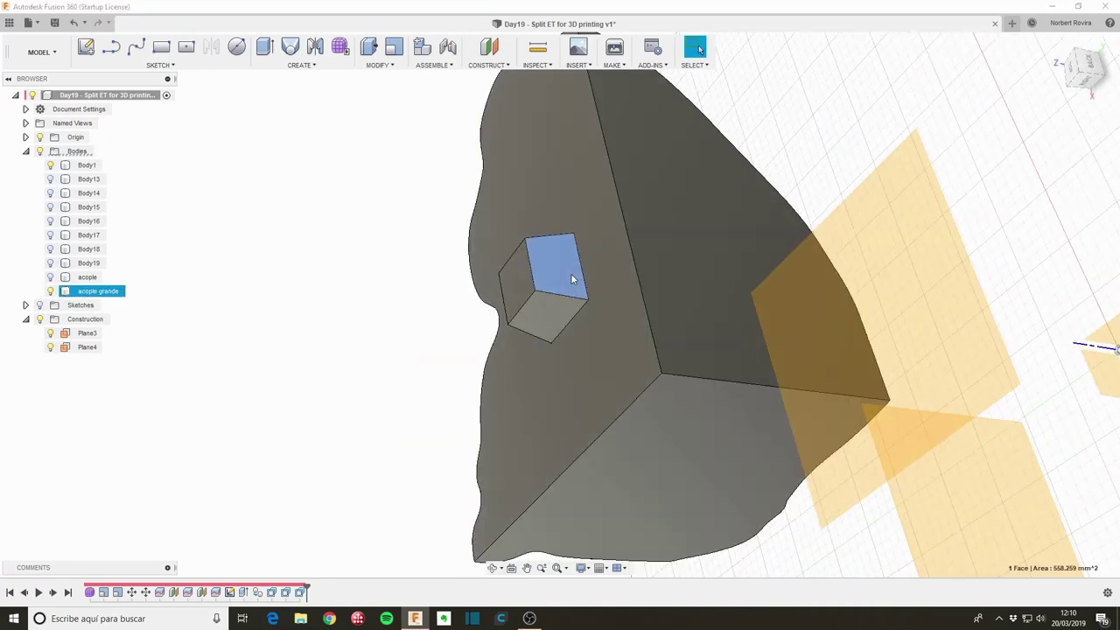
type("q0.5")
key("Return")
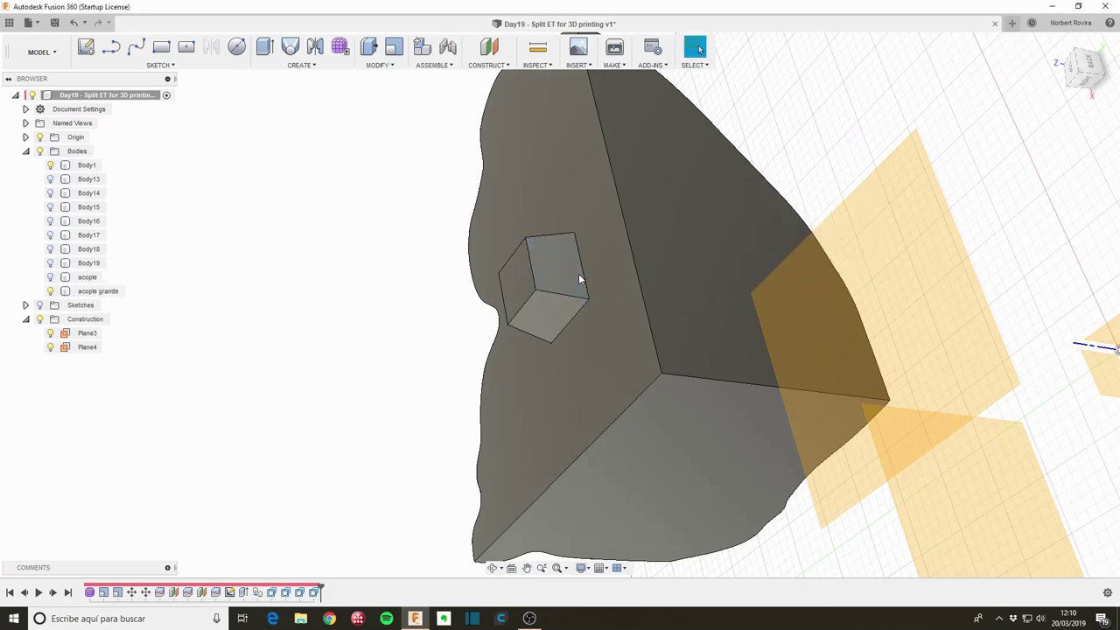
left_click(514, 285)
key("q")
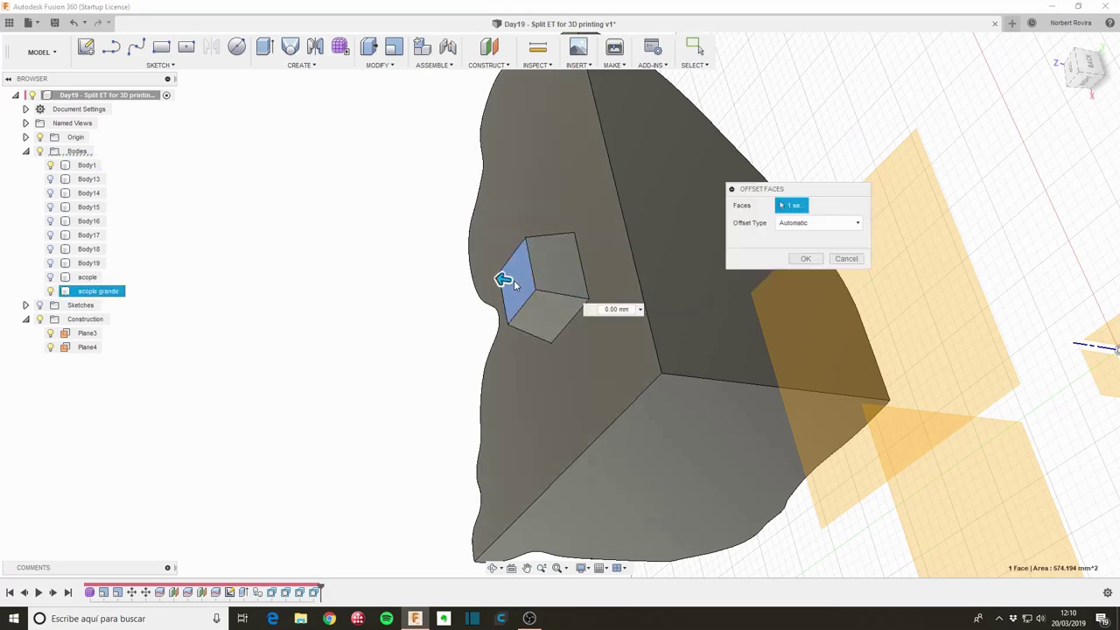
key("Return")
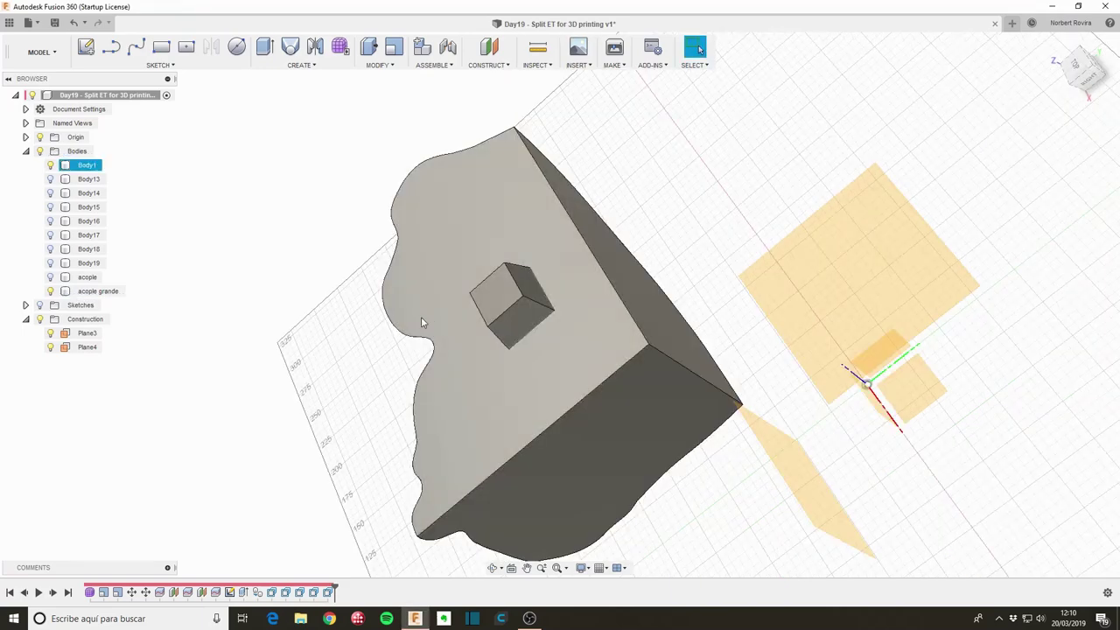
Step: Combine-join the acople peg onto Body1 with Keep Tools enabled
left_click(380, 270)
mouse_move(378, 346)
middle_mouse_down("shift")
mouse_move(349, 318)
mouse_move(295, 298)
middle_mouse_up("shift")
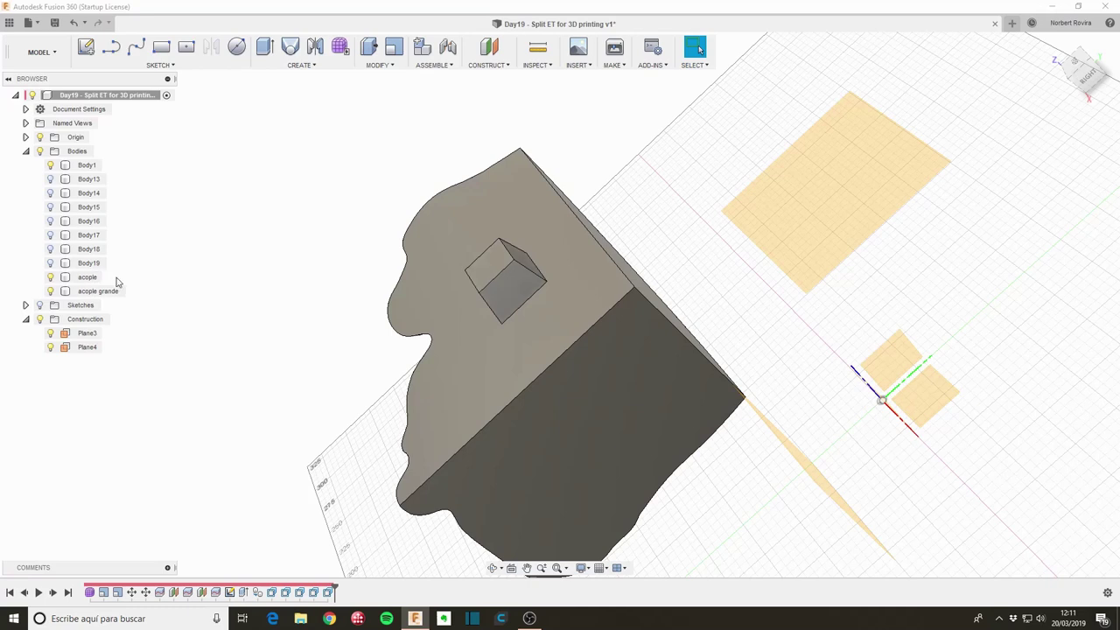
left_click(88, 166)
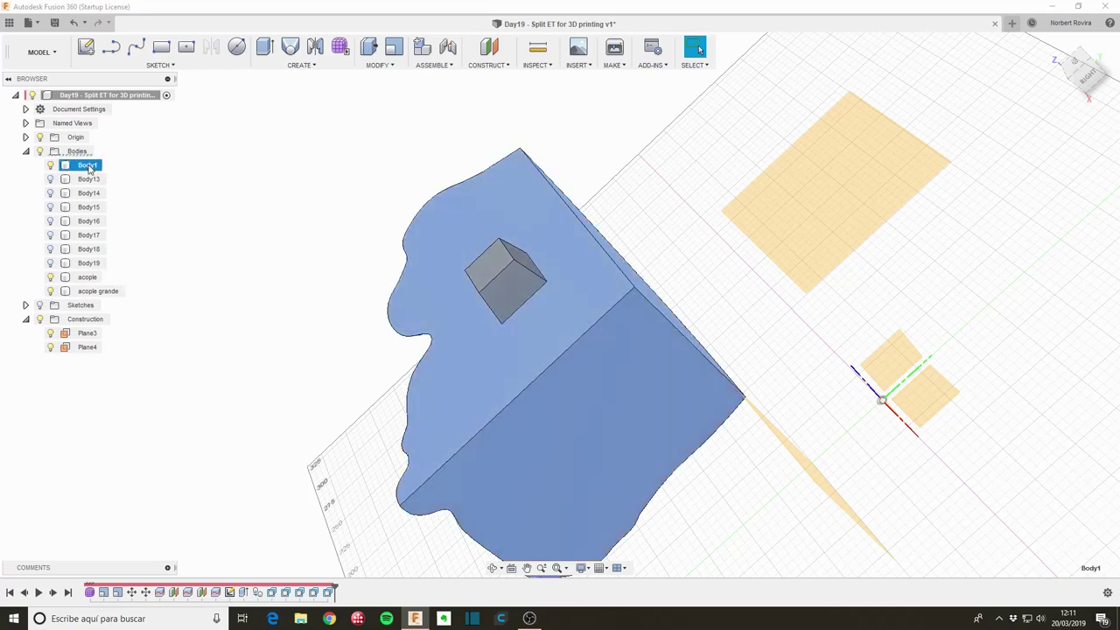
left_click(88, 278, "ctrl")
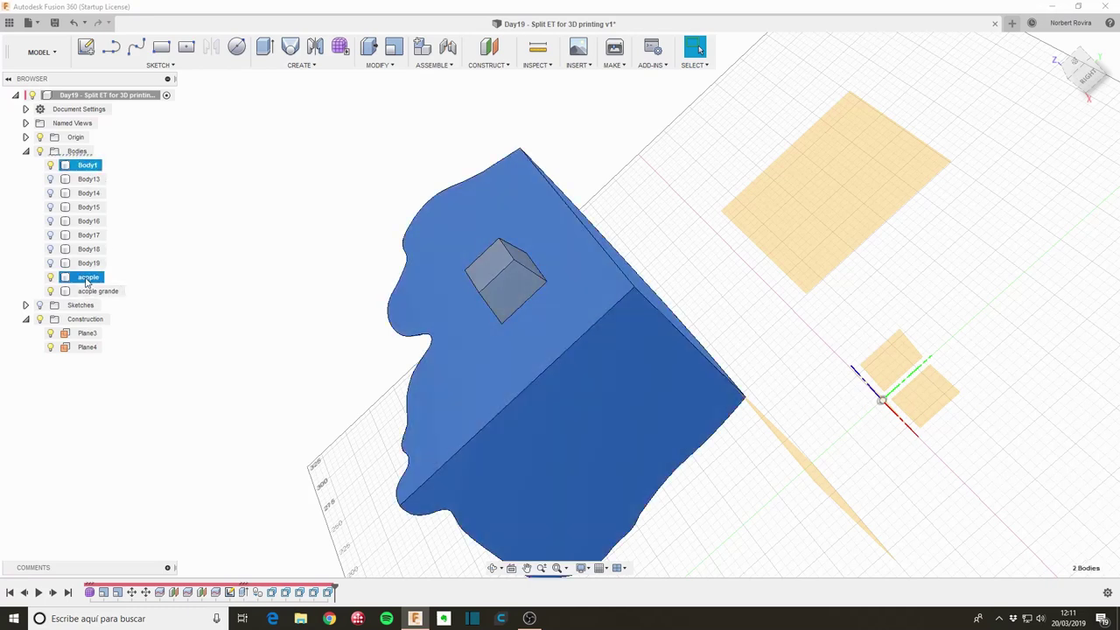
key("s")
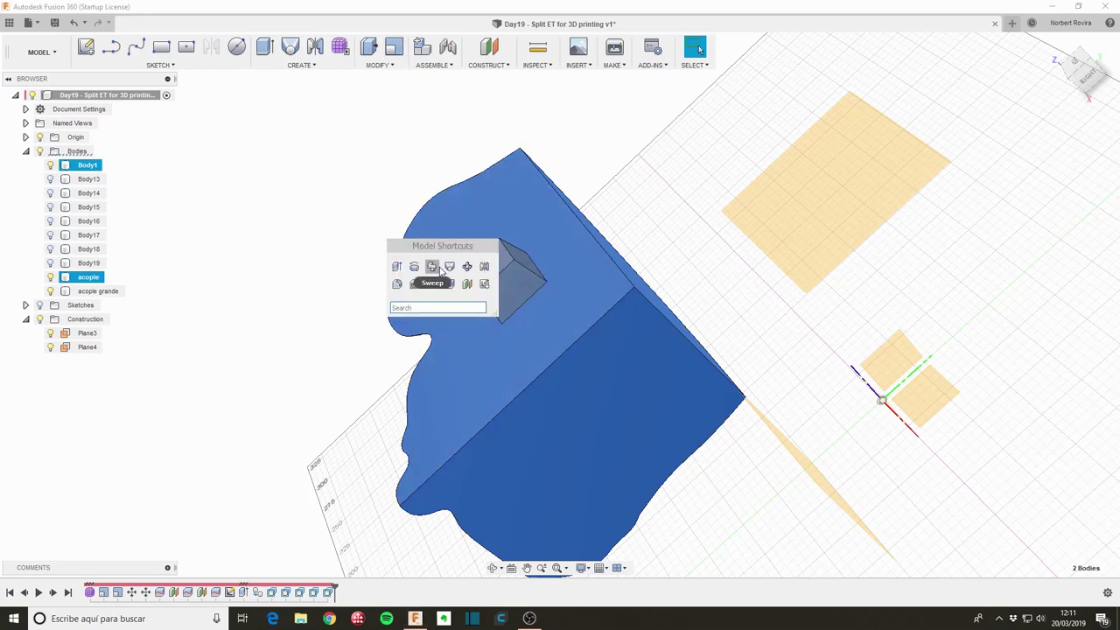
left_click(441, 287)
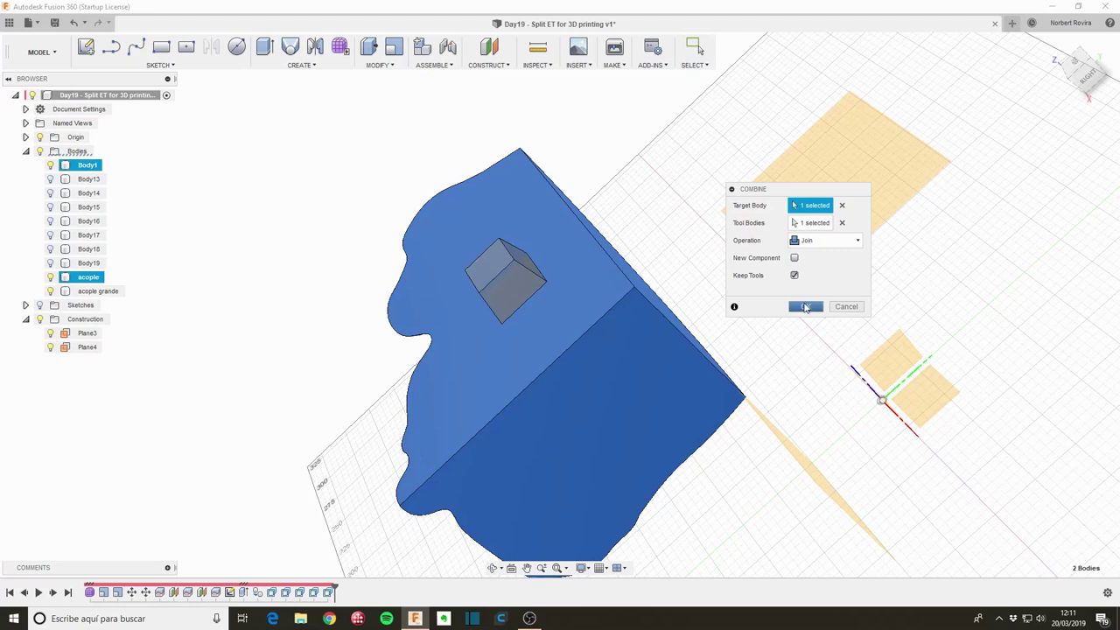
left_click(806, 308)
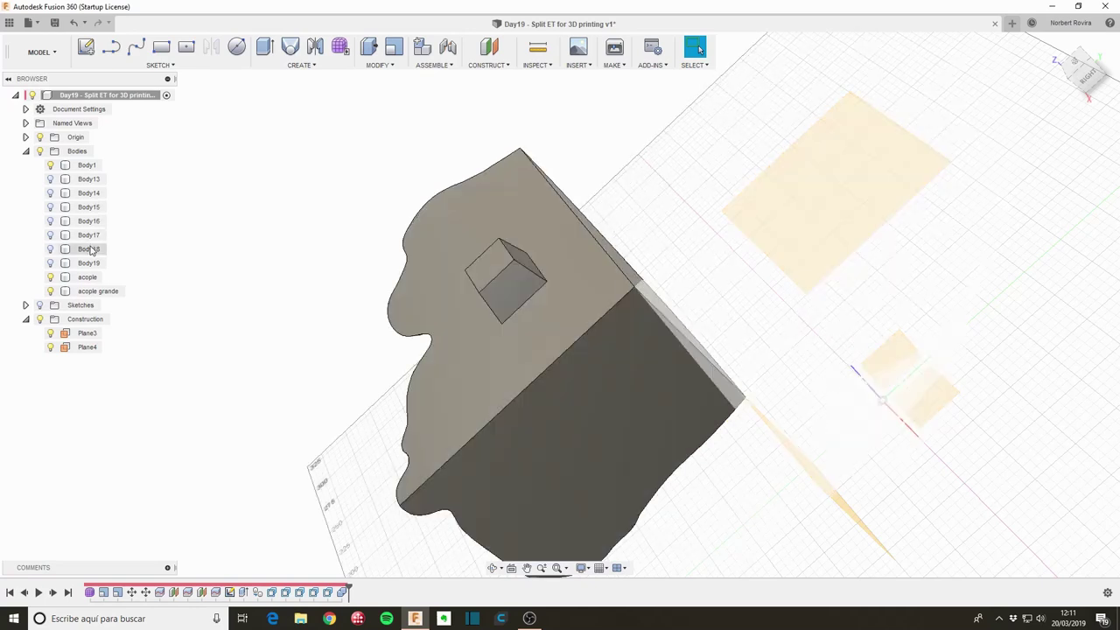
Step: Hide Body1 to view Body14 on its own
left_click(87, 196)
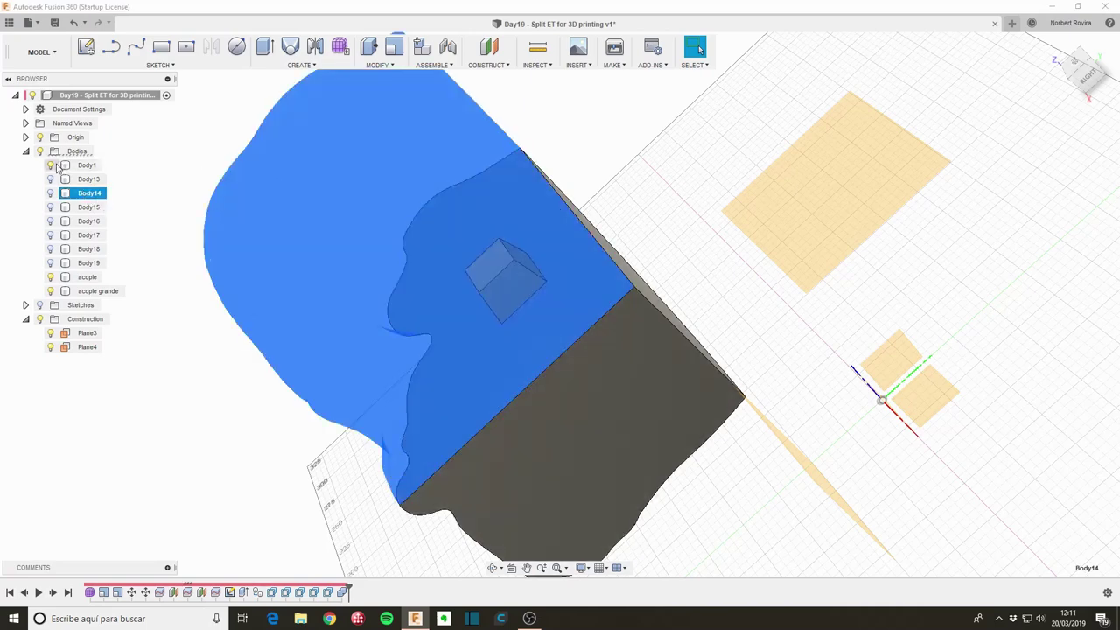
left_click(50, 165)
middle_click_drag(590, 425, 525, 370, "shift")
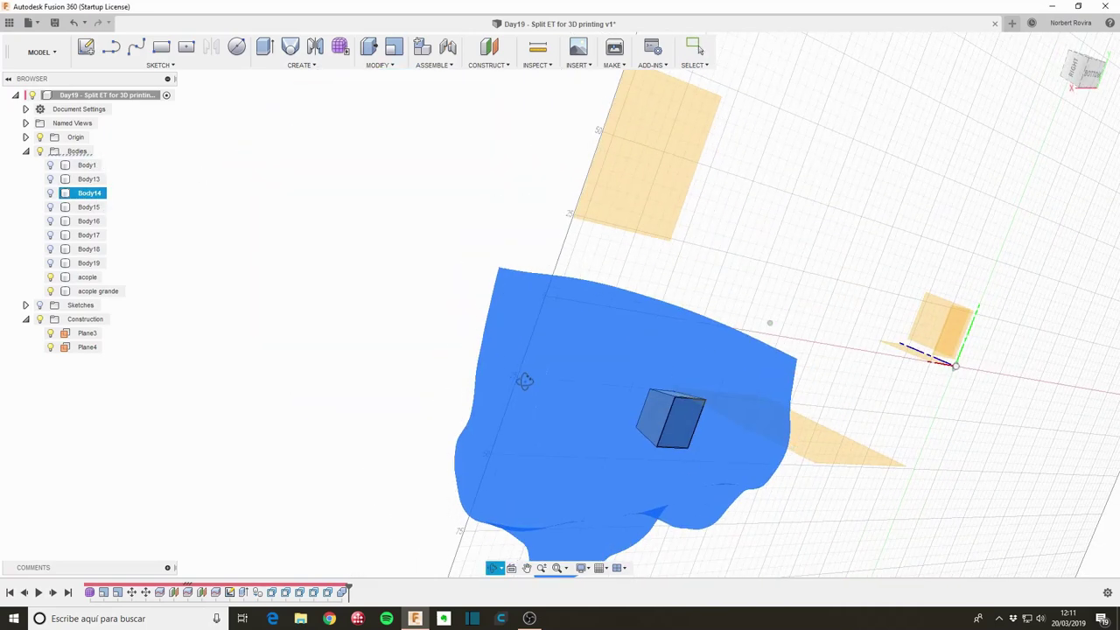
Step: Make Body14 visible again alongside the peg bodies
left_click(55, 278)
key("Escape")
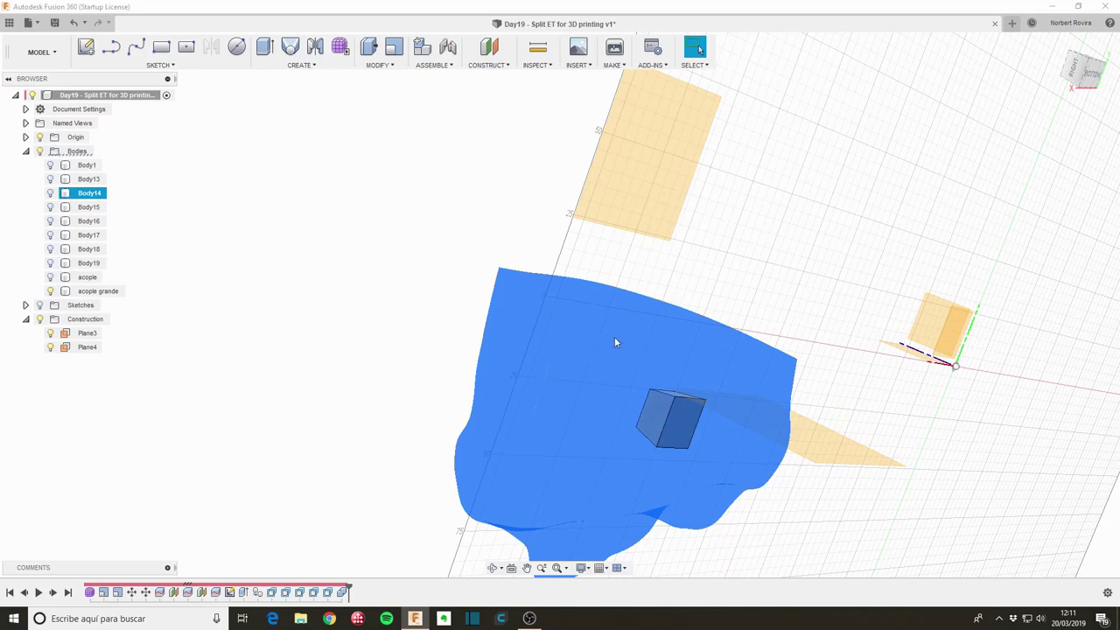
middle_click_drag(560, 288, 580, 295, "shift")
key("s")
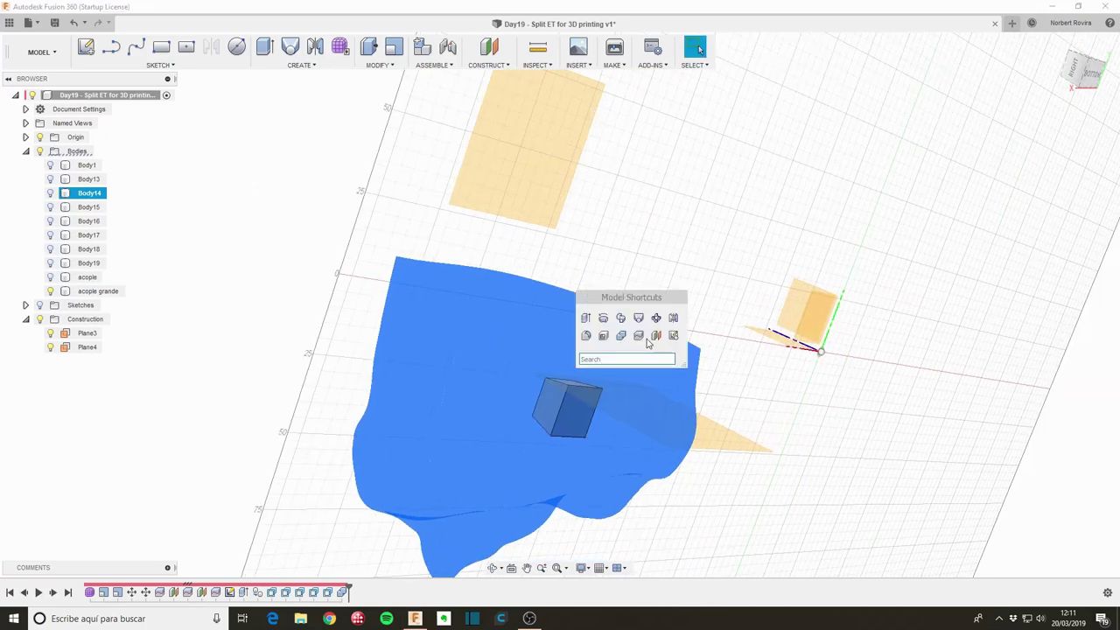
left_click(50, 194)
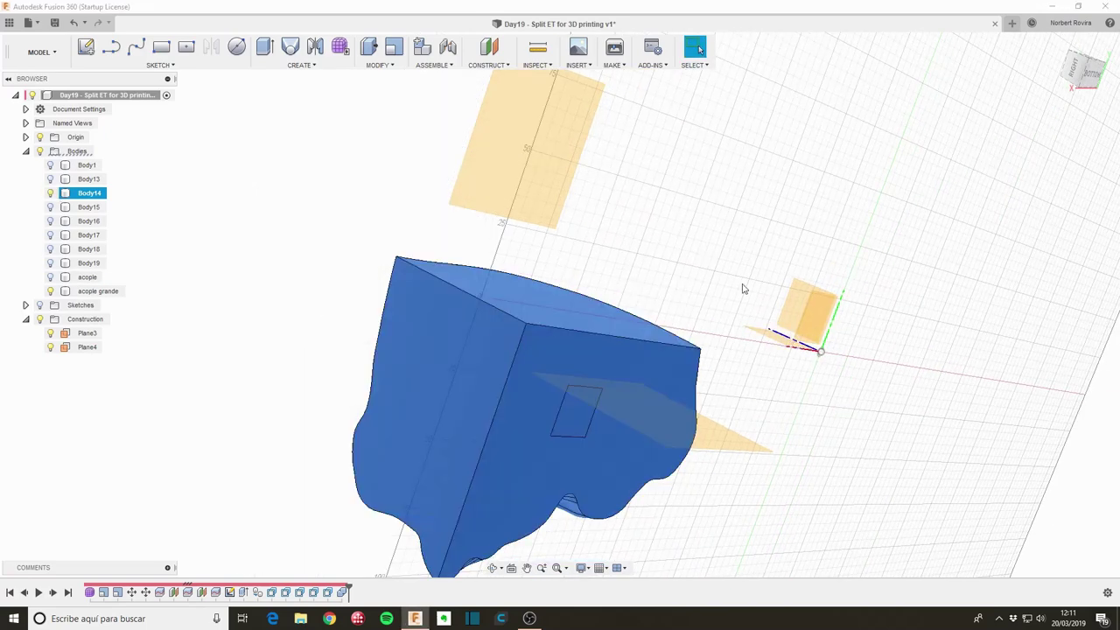
Step: Combine-cut Body14 with acople grande as the tool, keeping the peg body
key("s")
left_click(787, 330)
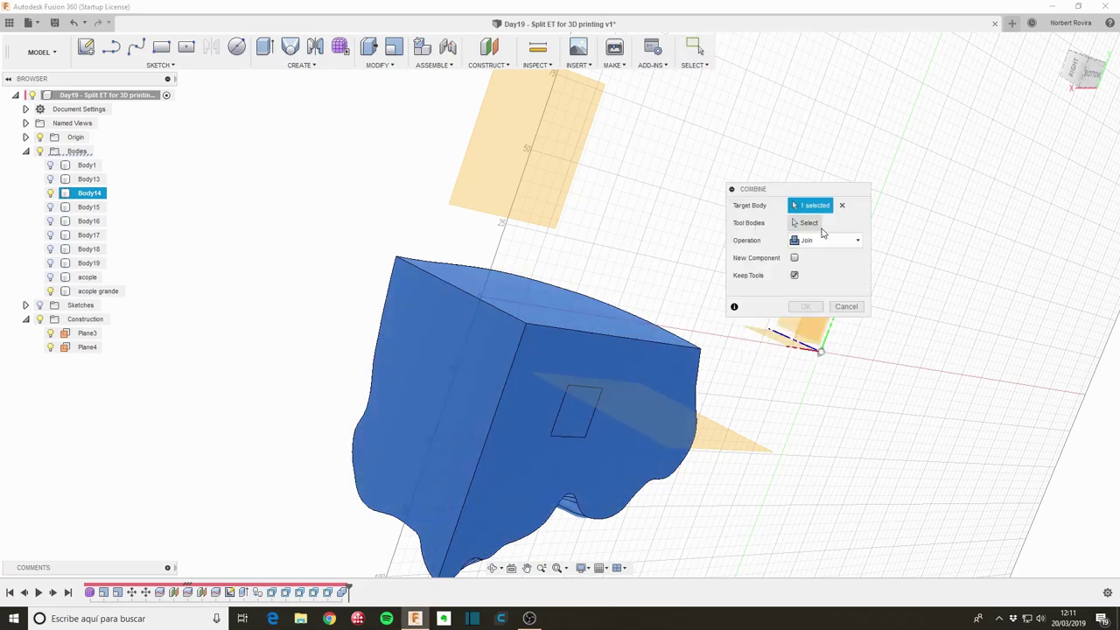
left_click(602, 357)
left_click(600, 357)
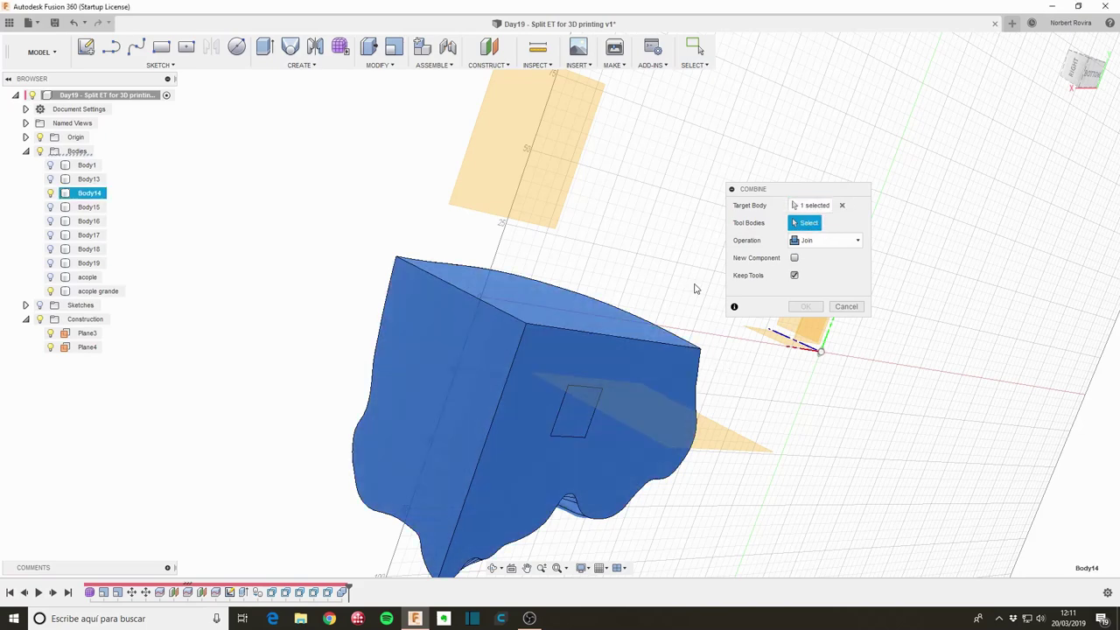
left_click(112, 291)
left_click(854, 240)
left_click(810, 264)
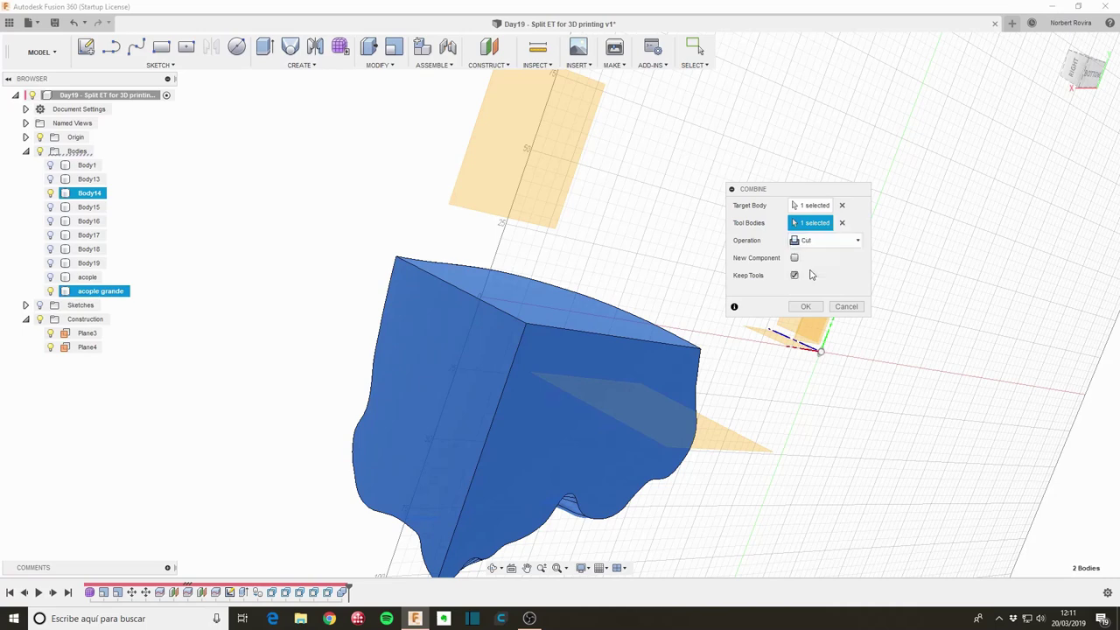
left_click(806, 307)
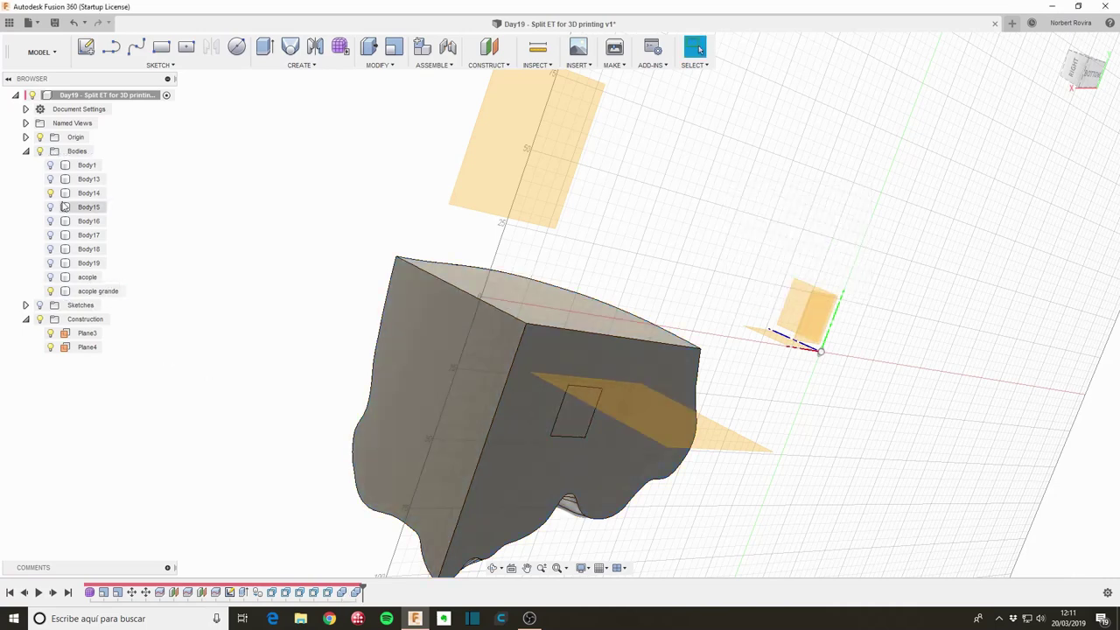
Step: Show Body1 next to the socketed Body14 piece
mouse_move(648, 283)
middle_mouse_down("shift")
mouse_move(613, 255)
mouse_move(625, 267)
middle_mouse_up("shift")
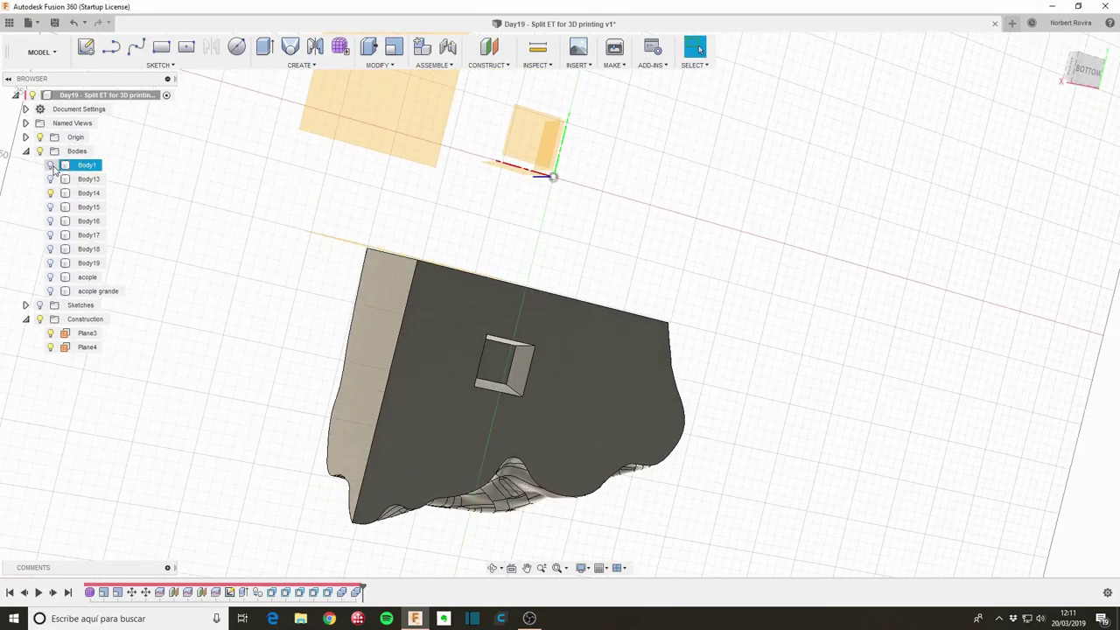
left_click(88, 192)
mouse_move(333, 367)
middle_mouse_down("shift")
mouse_move(390, 378)
mouse_move(380, 388)
mouse_move(374, 338)
mouse_move(387, 342)
middle_mouse_up("shift")
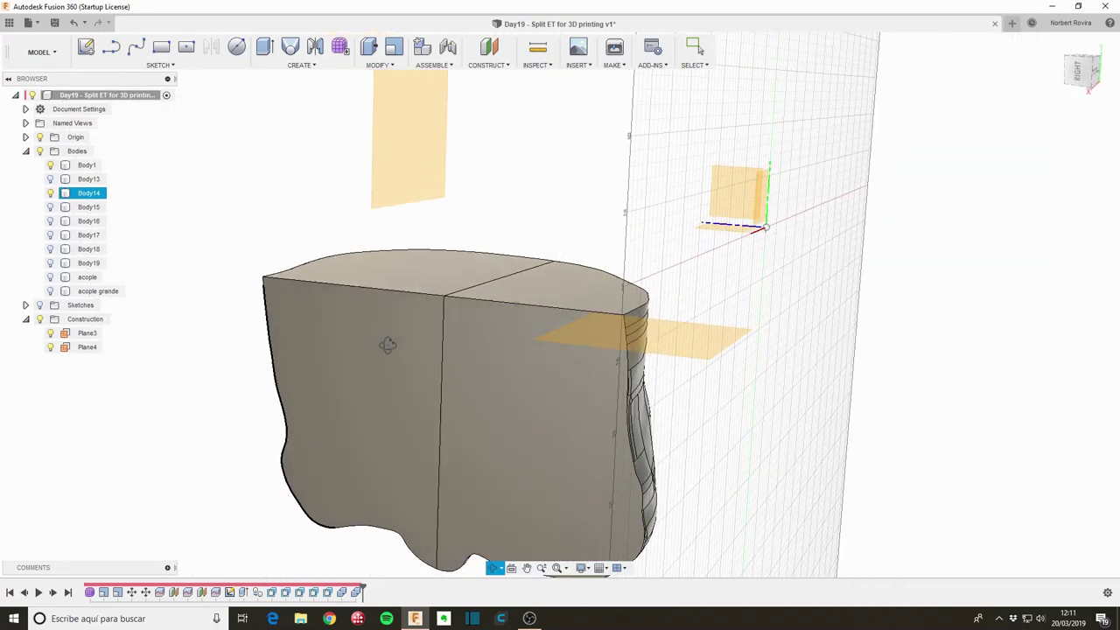
Step: Add a Section Analysis with the plane at -65 mm and inspect the peg joint
left_click(552, 72)
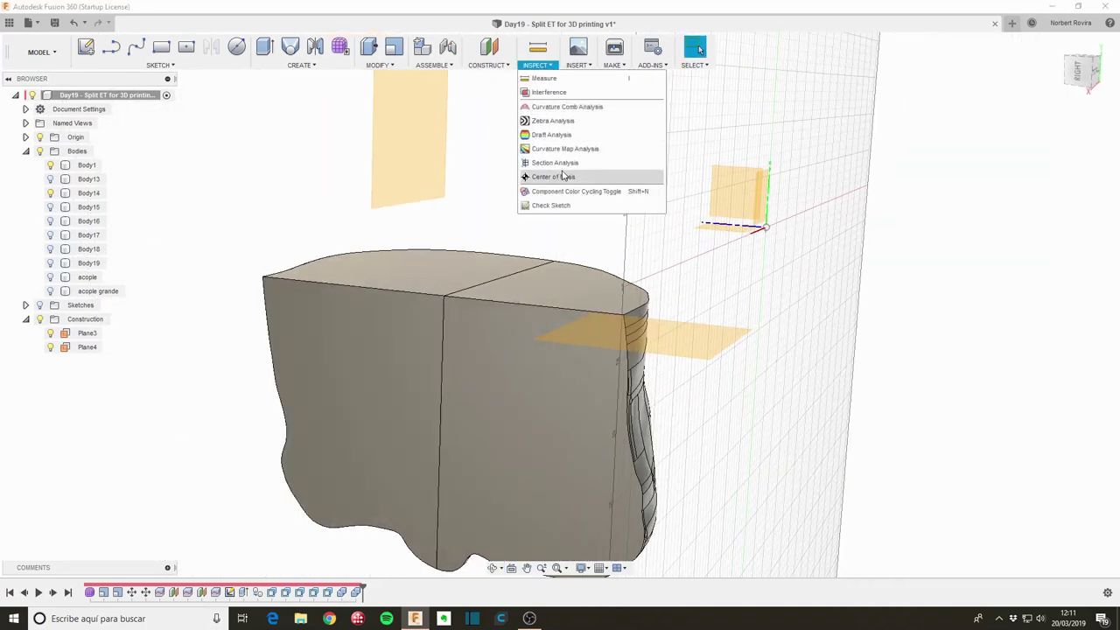
left_click(566, 165)
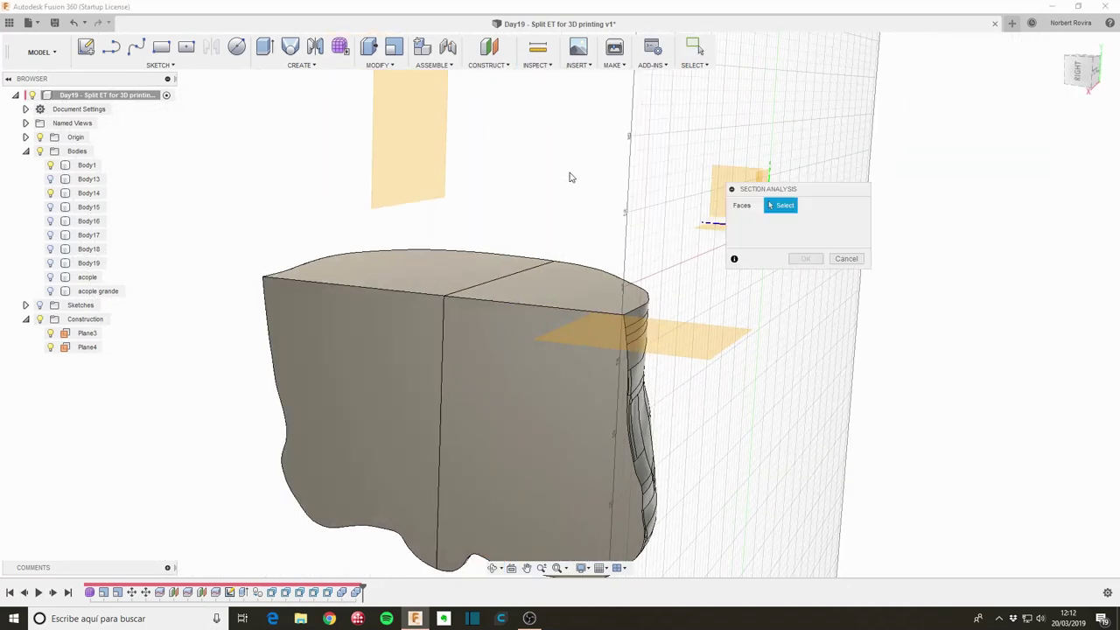
left_click(481, 391)
middle_click_drag(565, 379, 540, 337, "shift")
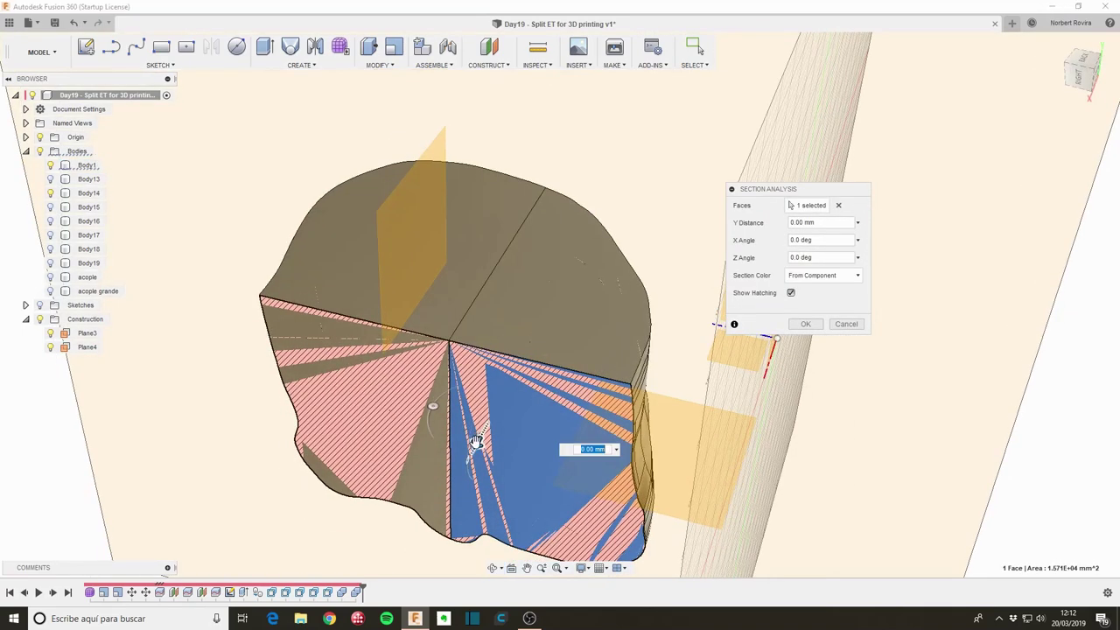
left_click_drag(475, 444, 516, 372)
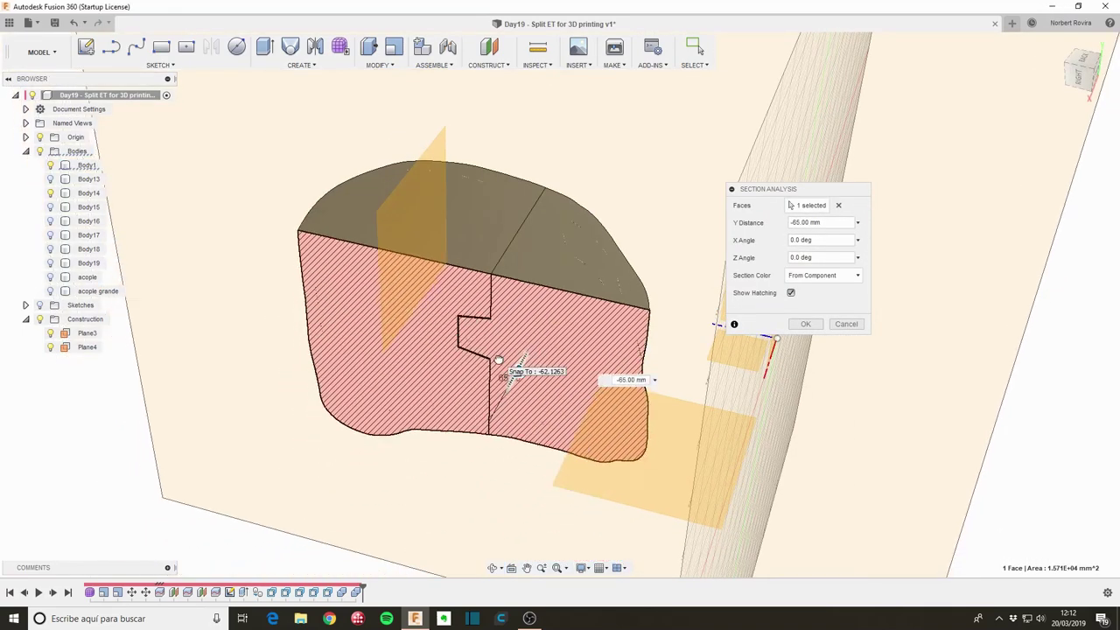
scroll(525, 376, "up", 5)
mouse_move(525, 375)
middle_mouse_down("shift")
mouse_move(452, 311)
mouse_move(447, 326)
middle_mouse_up("shift")
scroll(456, 314, "down", 3)
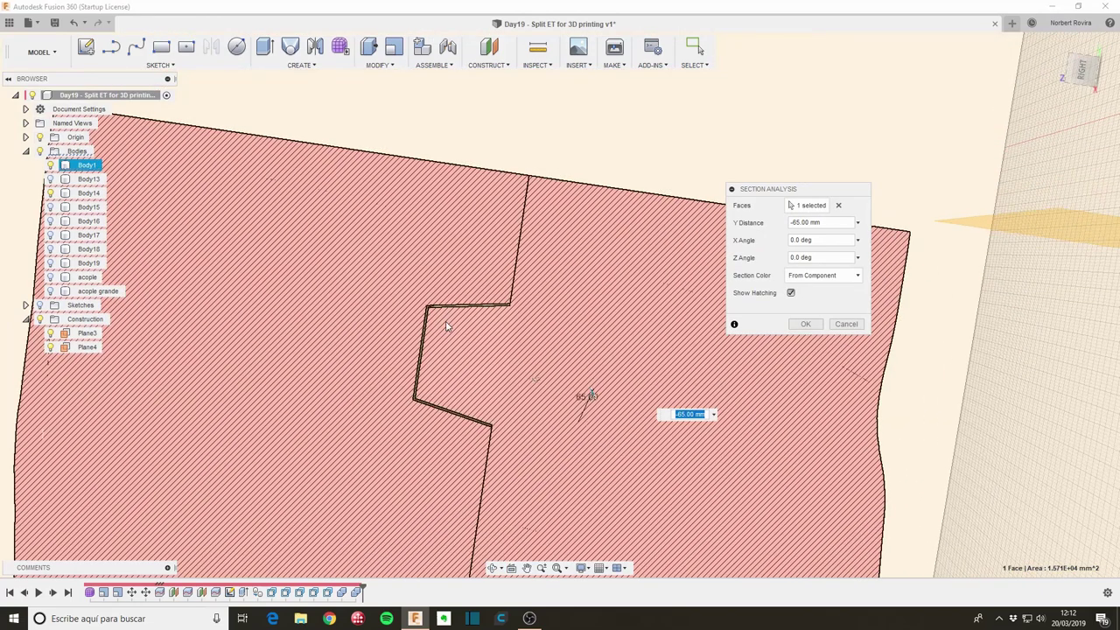
left_click(805, 324)
Step: Hide the section analysis and clear the current selection
left_click(39, 151)
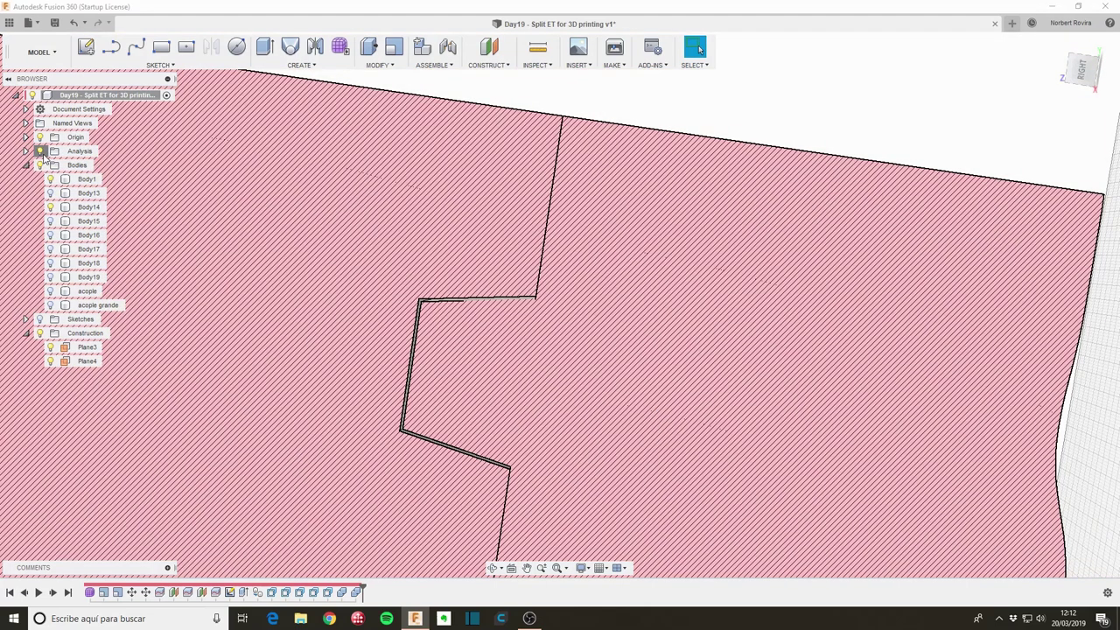
left_click(88, 207)
scroll(382, 275, "down", 2)
scroll(367, 298, "down", 2)
scroll(350, 307, "down", 3)
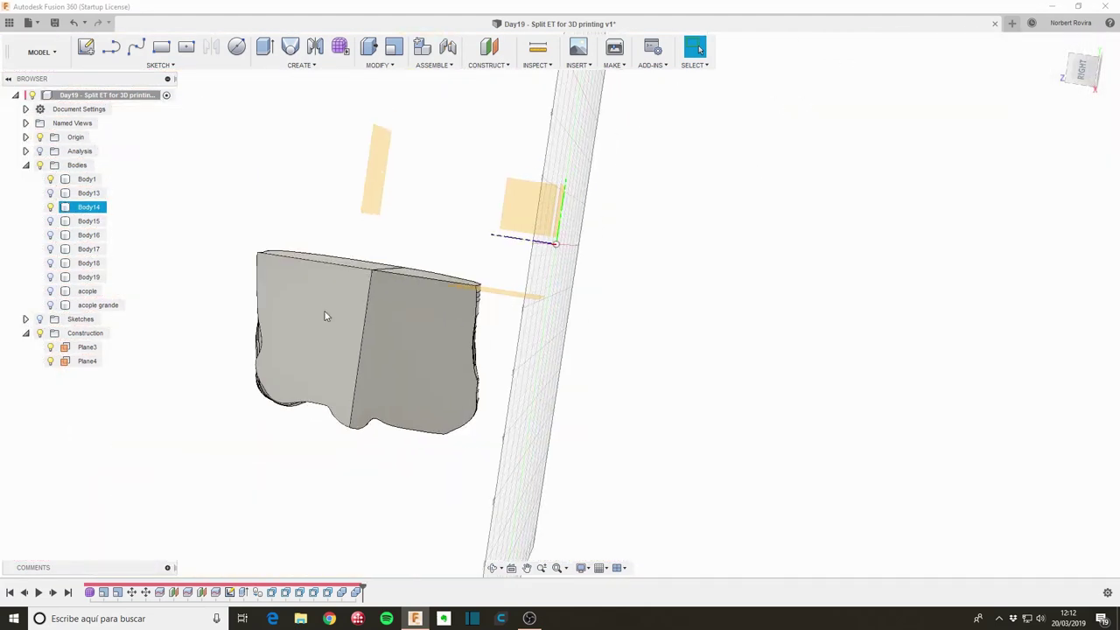
mouse_move(325, 315)
middle_mouse_down("shift")
mouse_move(332, 301)
mouse_move(332, 315)
middle_mouse_up("shift")
left_click(270, 220)
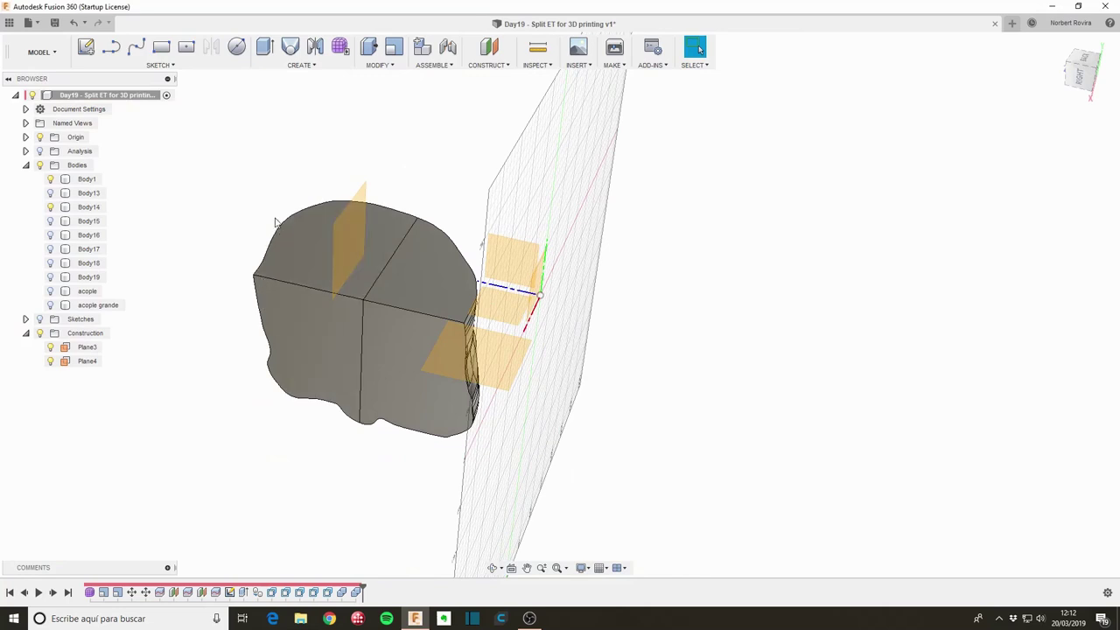
middle_click_drag(270, 220, 231, 265, "shift")
Step: Select acople and acople grande and open Move/Copy for both
left_click(87, 291)
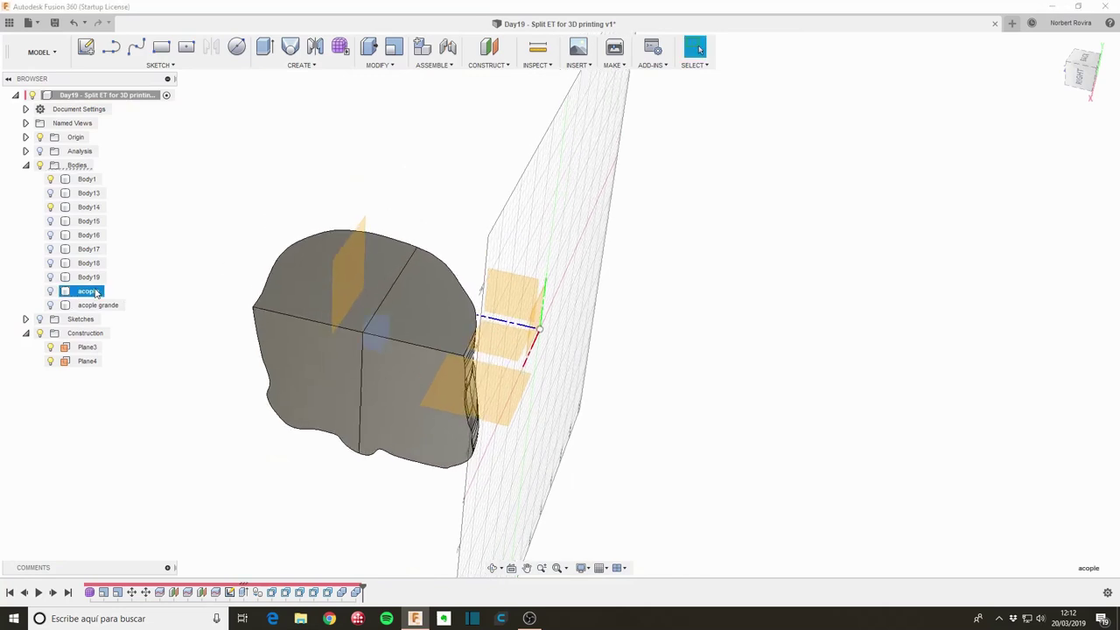
left_click(52, 208, "ctrl")
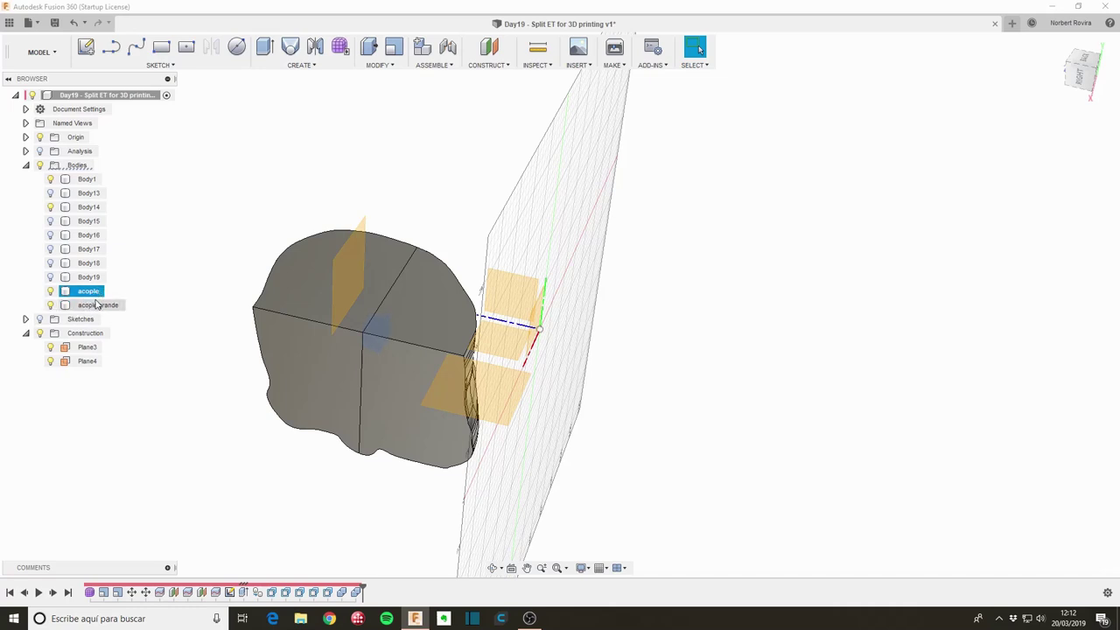
left_click(97, 305, "ctrl")
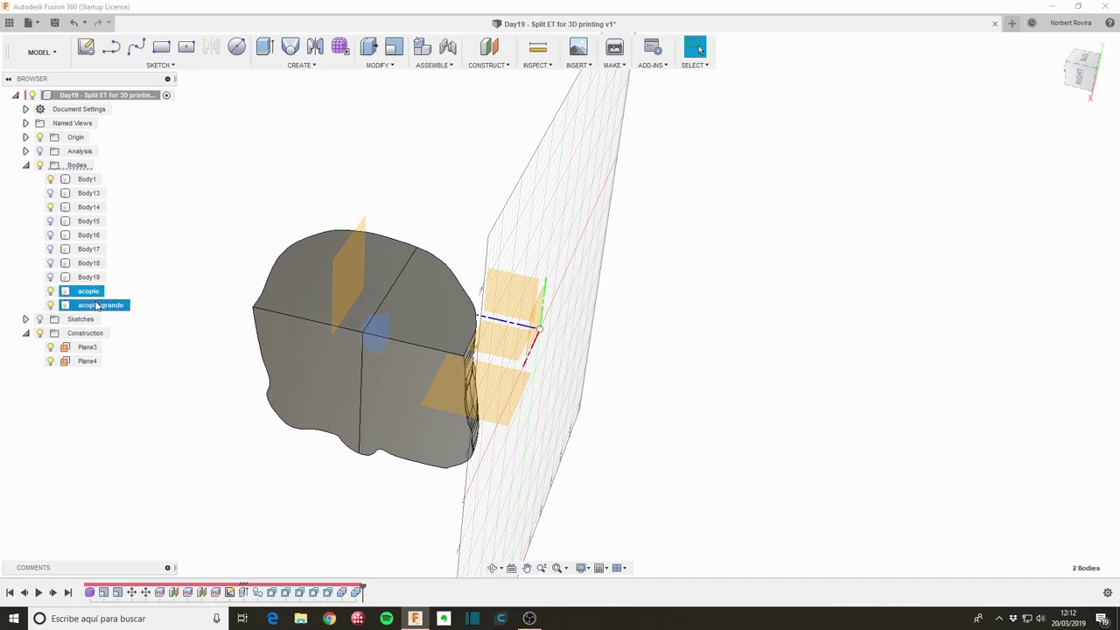
key("m")
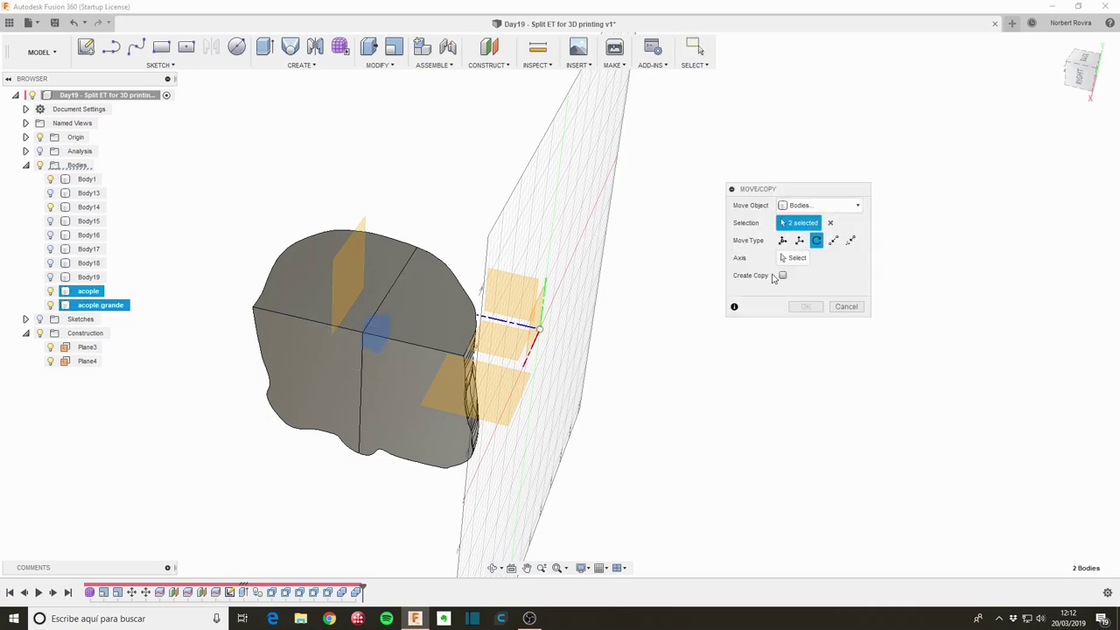
Step: Set Move/Copy to create copies with free movement and turn them 90 degrees about Y
left_click(783, 275)
left_click(782, 240)
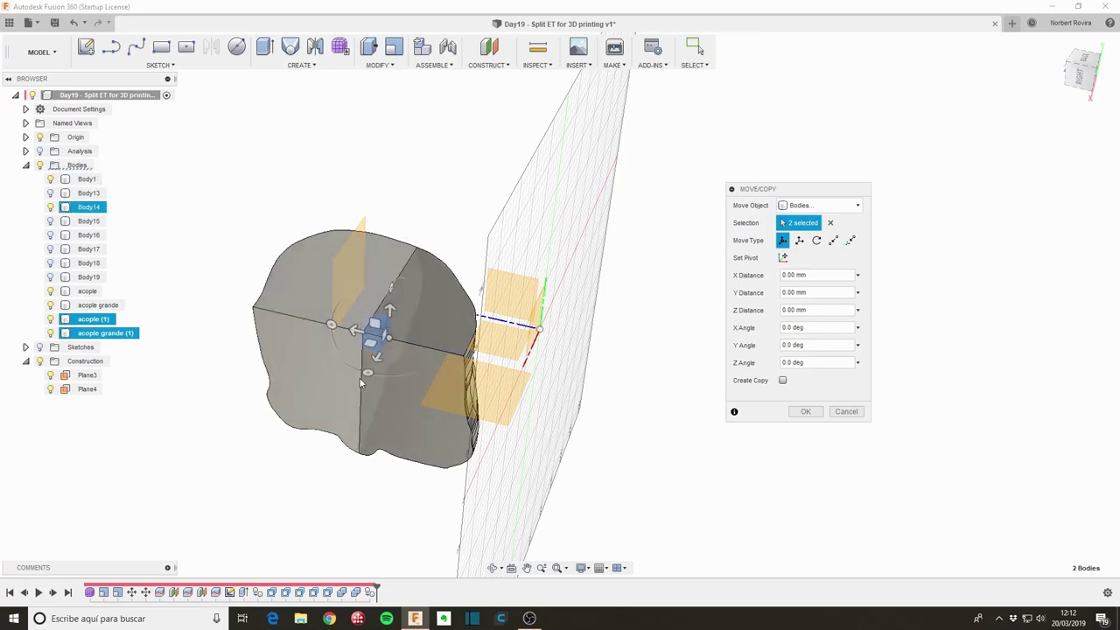
mouse_move(359, 377)
middle_mouse_down("shift")
mouse_move(377, 433)
mouse_move(373, 396)
middle_mouse_up("shift")
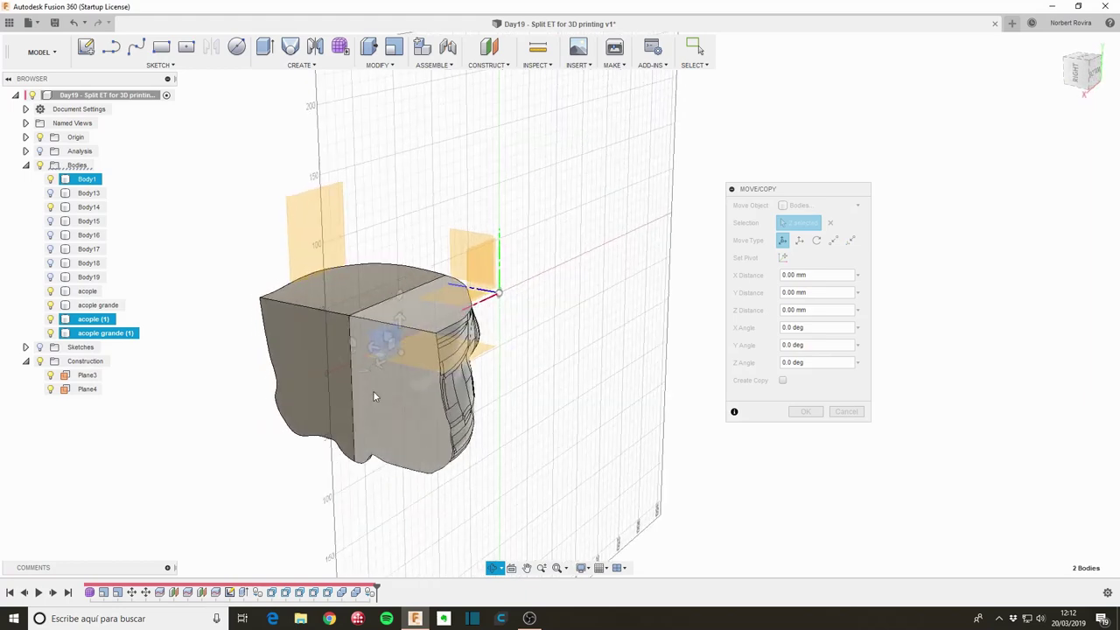
mouse_move(403, 293)
left_mouse_down()
mouse_move(470, 316)
mouse_move(450, 320)
mouse_move(400, 260)
left_mouse_up()
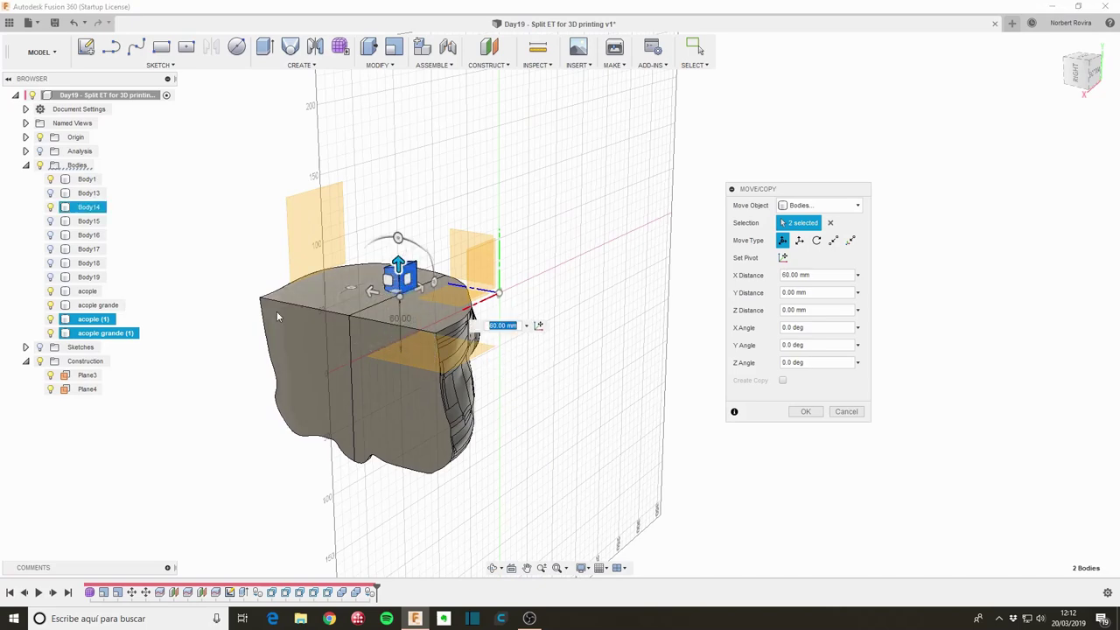
middle_click_drag(276, 310, 298, 318, "shift")
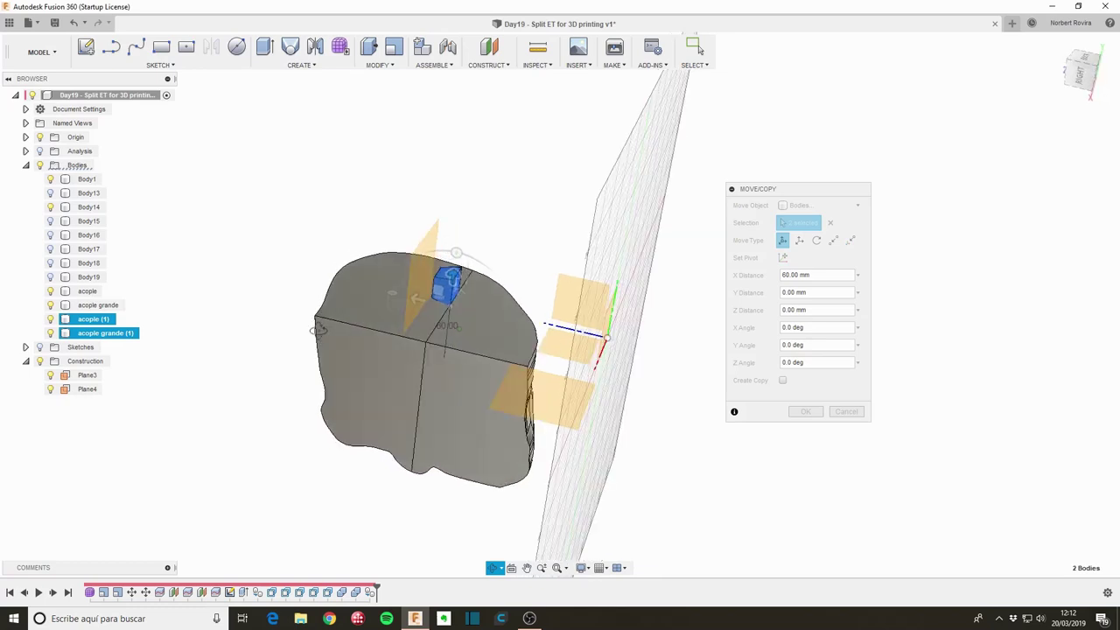
middle_click_drag(330, 334, 457, 253, "shift")
left_click_drag(457, 252, 507, 322)
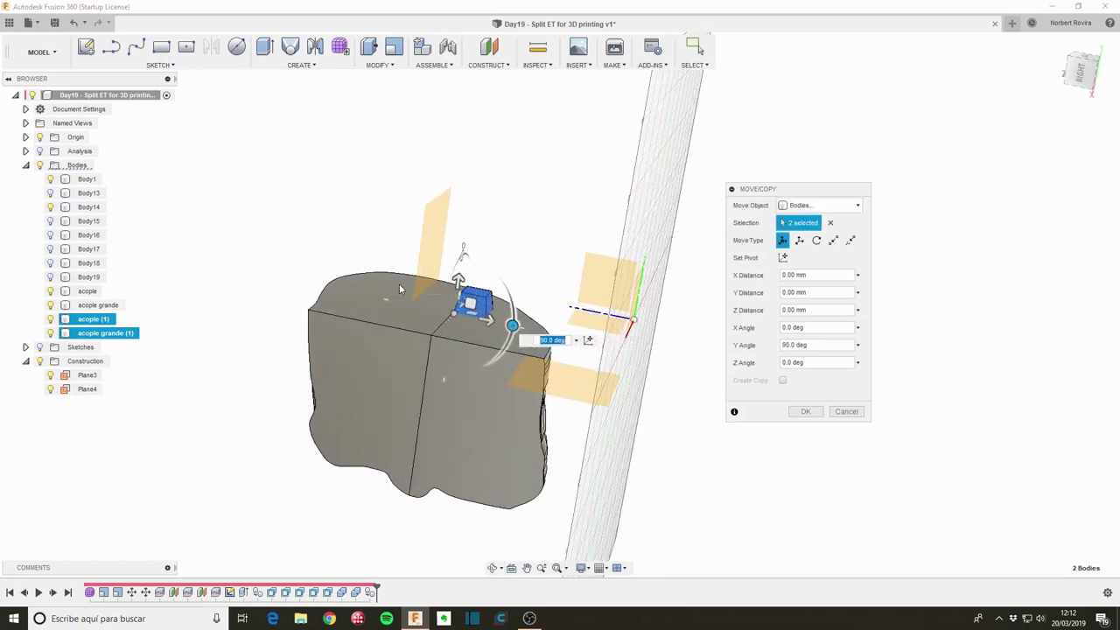
scroll(400, 283, "up", 3)
middle_click_drag(430, 288, 467, 295, "shift")
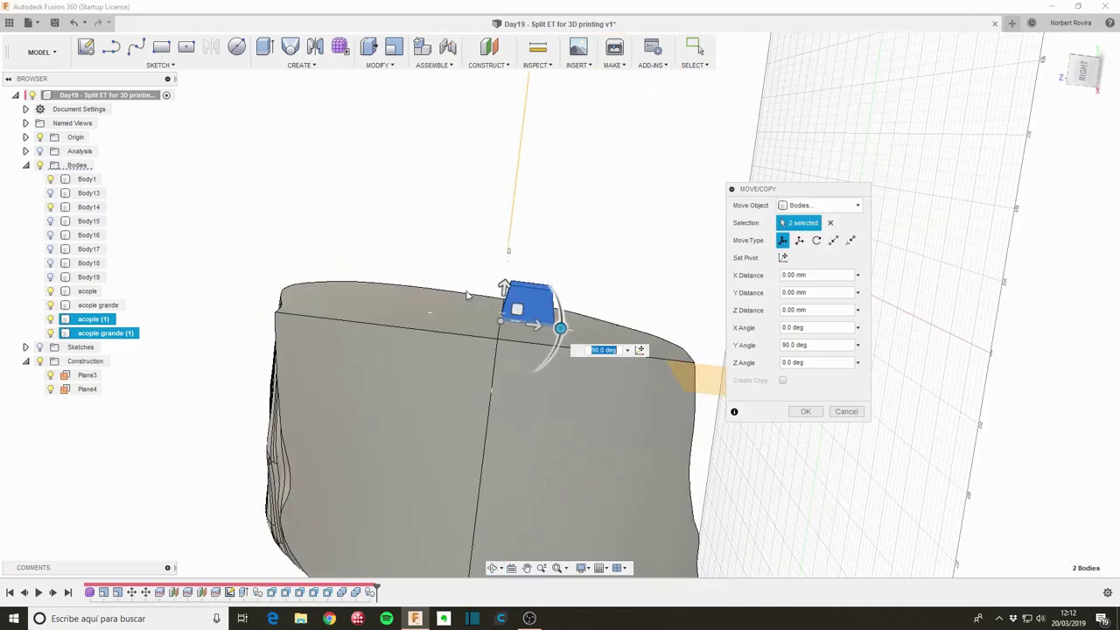
left_click_drag(504, 286, 507, 278)
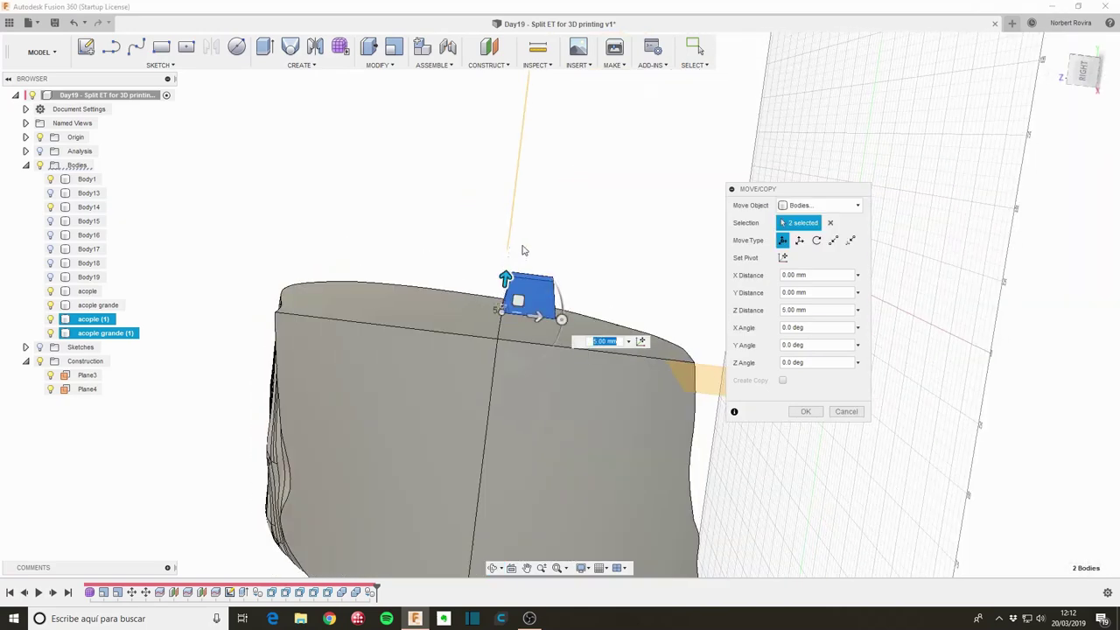
Step: Set Z distance to 0 and slide the peg copies 28.096 mm X, -44.336 mm Y onto the cut face
left_click(629, 341)
middle_click_drag(625, 245, 567, 367, "shift")
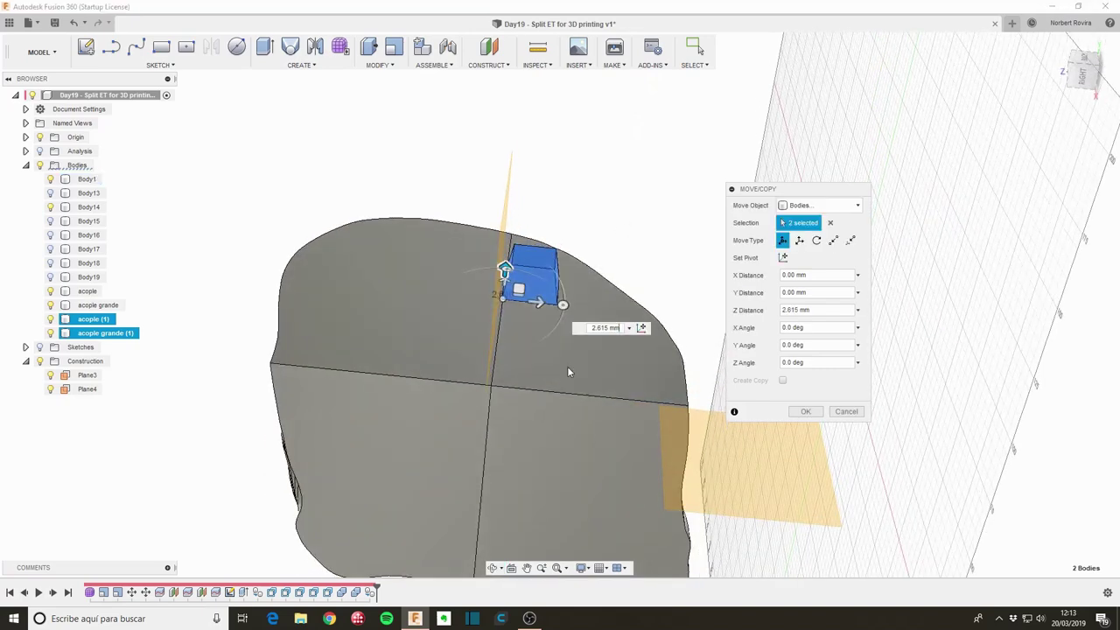
type("2.615")
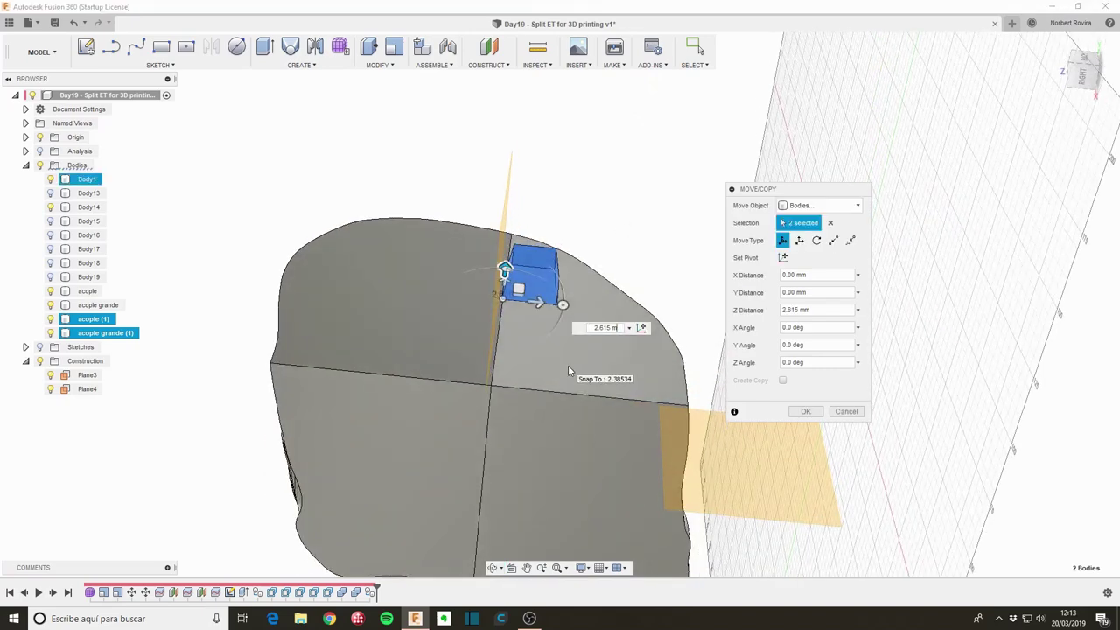
key("Return")
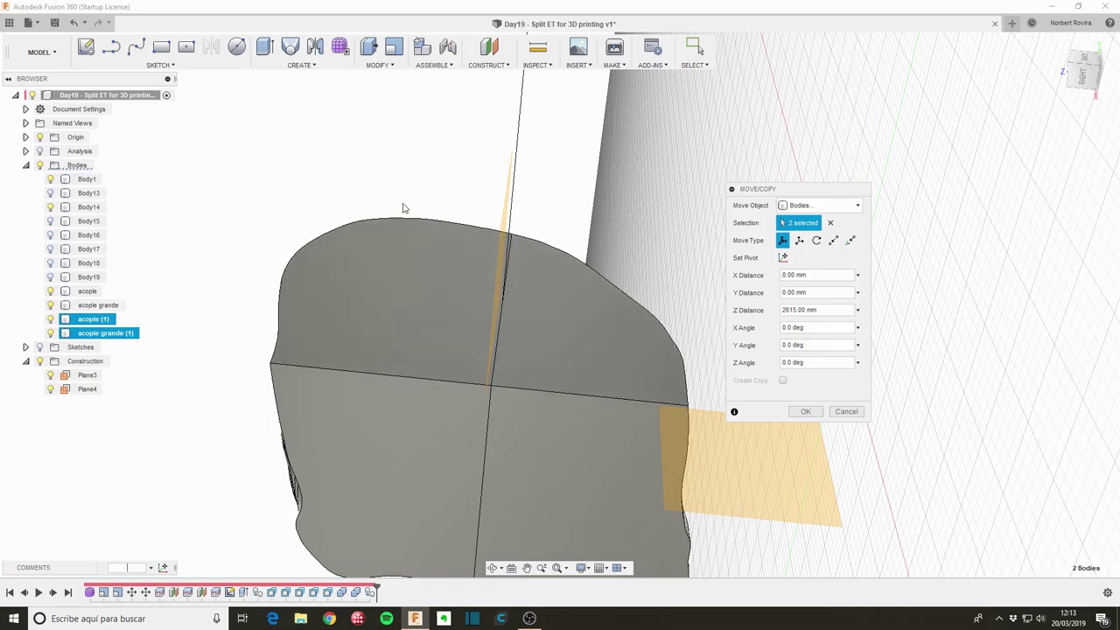
scroll(560, 337, "down", 2)
mouse_move(528, 341)
middle_mouse_down("shift")
mouse_move(527, 303)
mouse_move(523, 317)
middle_mouse_up("shift")
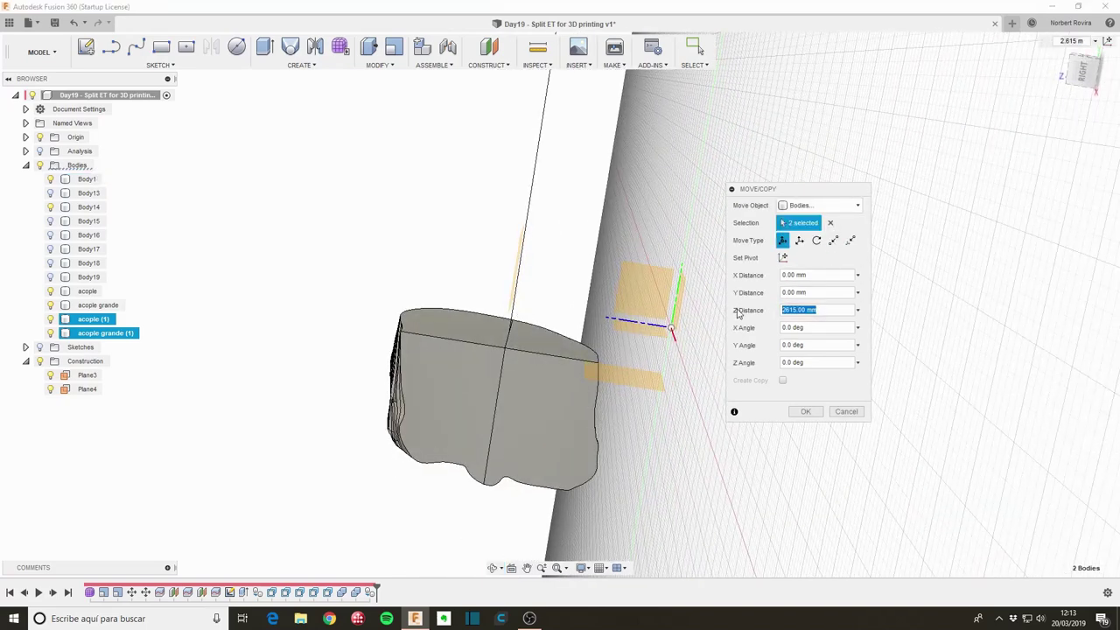
type("0")
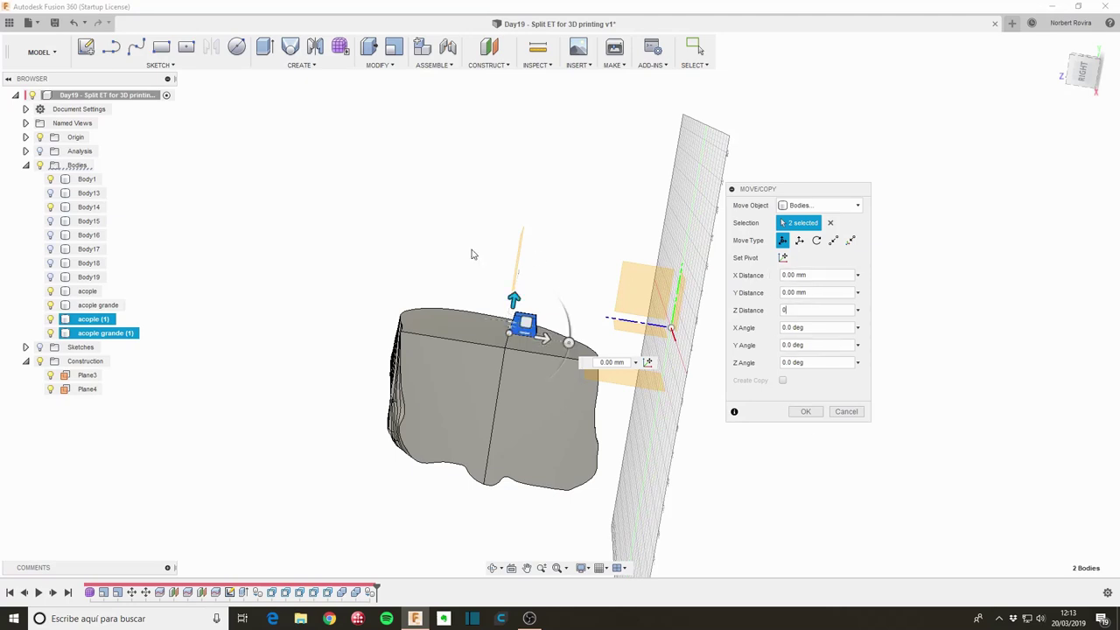
middle_click_drag(473, 253, 529, 315, "shift")
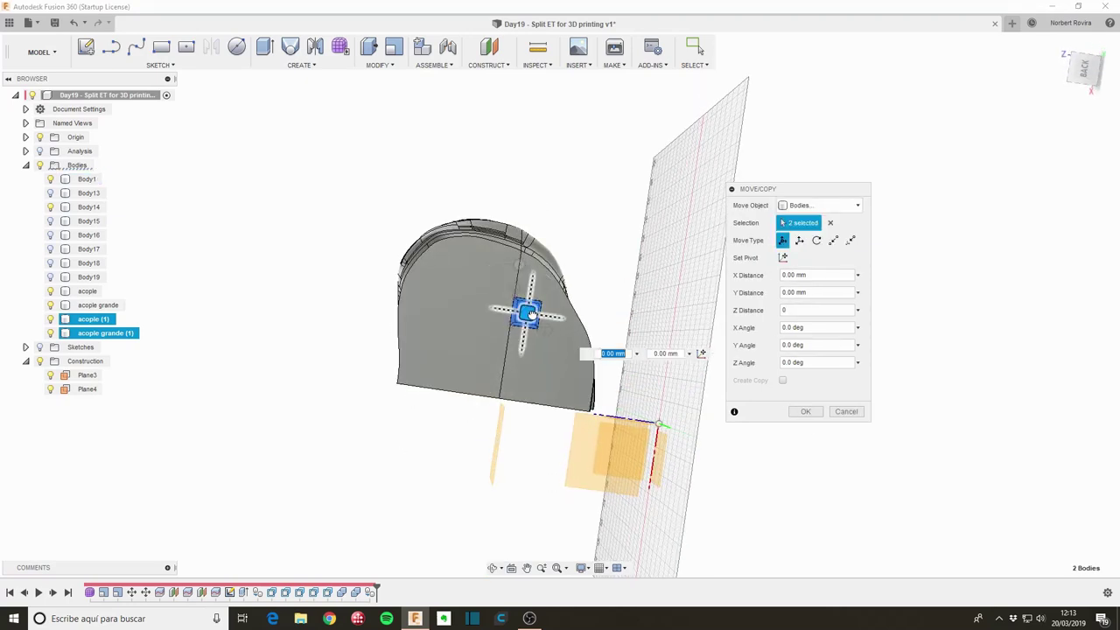
left_click_drag(529, 315, 547, 354)
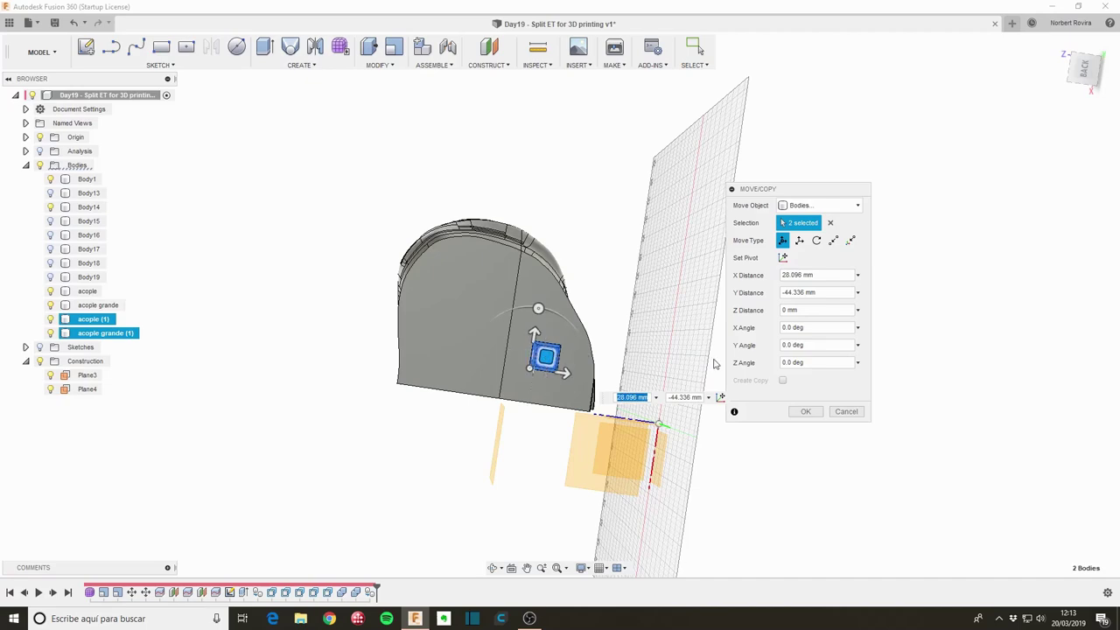
left_click(805, 411)
Step: Select Body1 on the head and look around the placed pegs
left_click(435, 404)
mouse_move(435, 403)
middle_mouse_down("shift")
mouse_move(411, 330)
mouse_move(436, 334)
middle_mouse_up("shift")
left_click(529, 377)
mouse_move(248, 355)
middle_mouse_down("shift")
mouse_move(308, 364)
mouse_move(262, 359)
middle_mouse_up("shift")
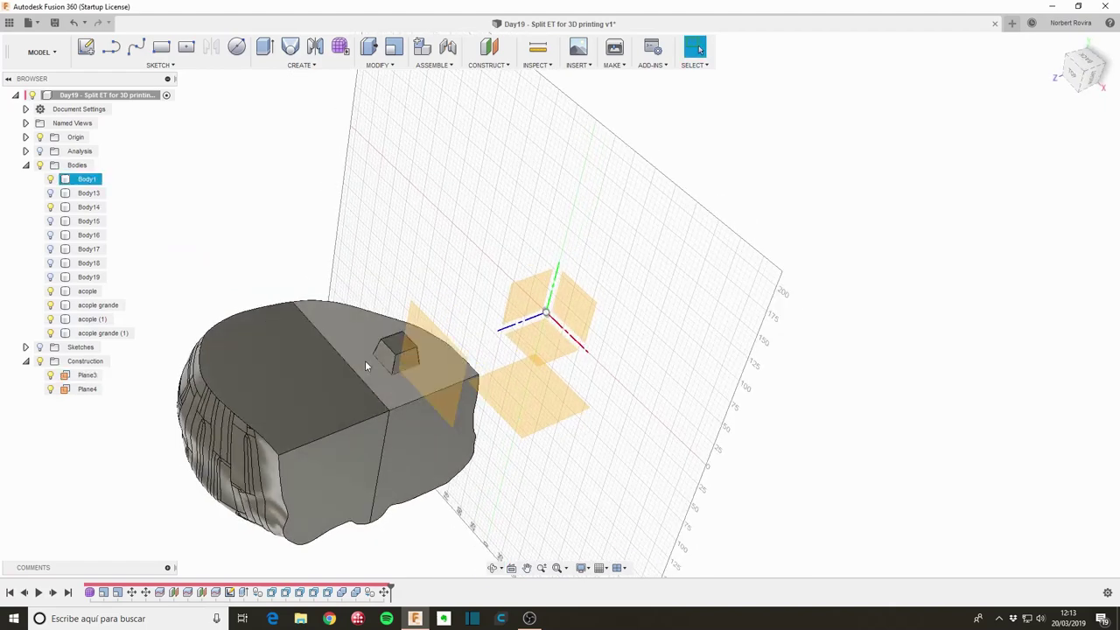
middle_click_drag(365, 361, 350, 348, "shift")
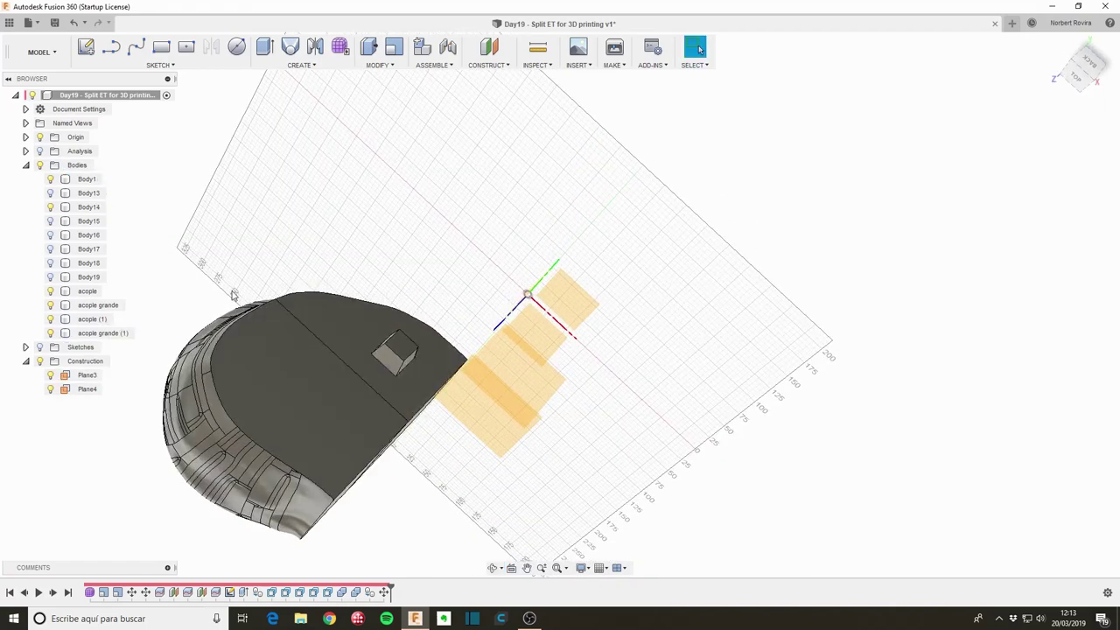
left_click(353, 332)
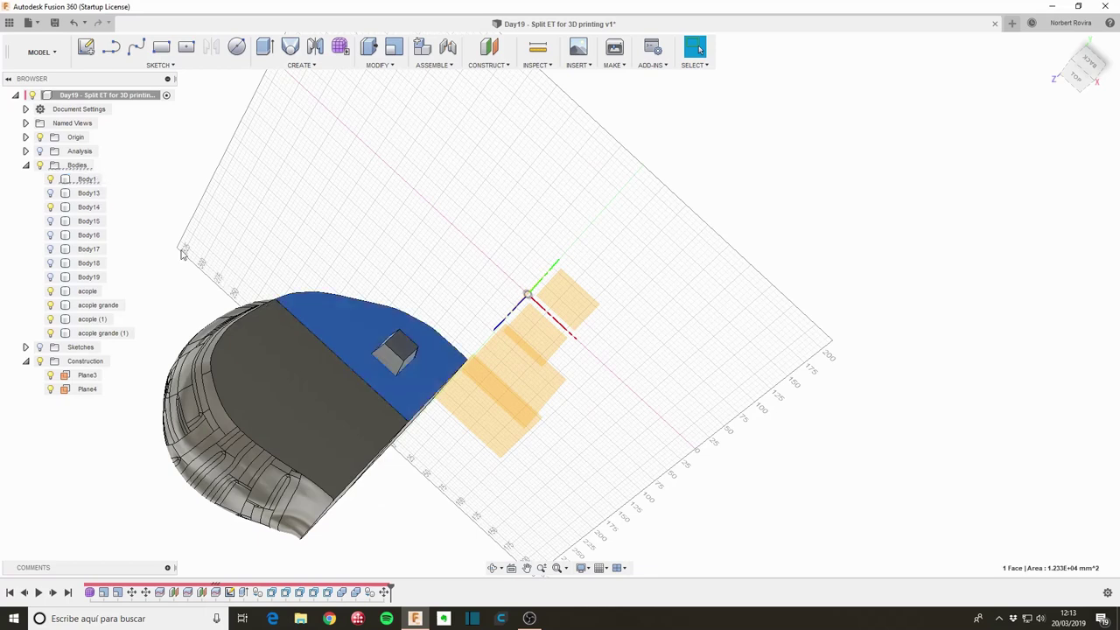
left_click(87, 180)
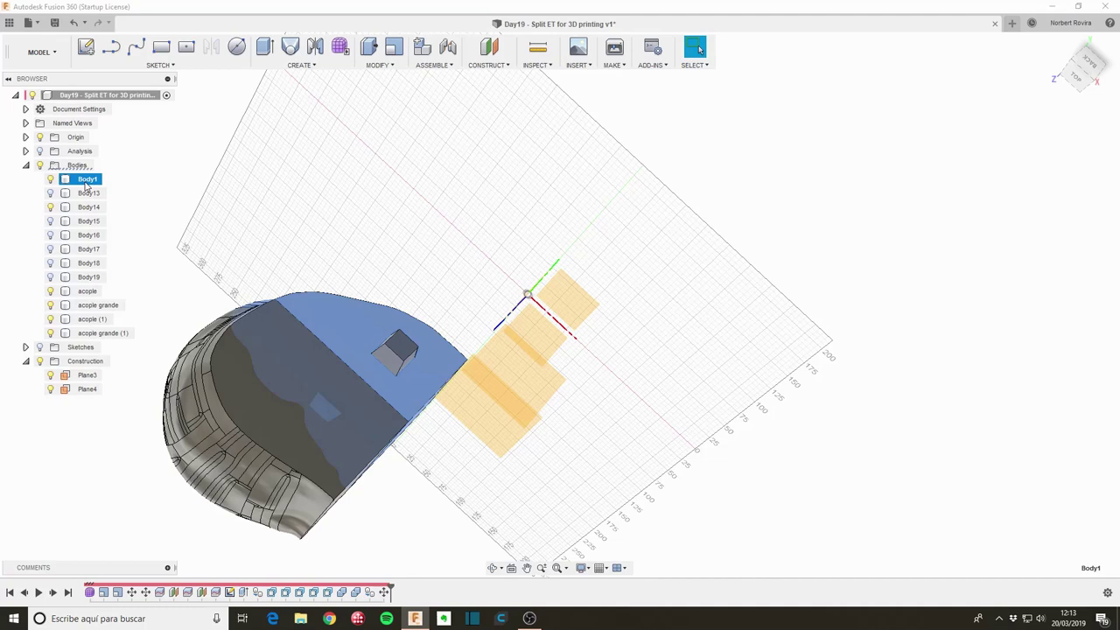
left_click(401, 361)
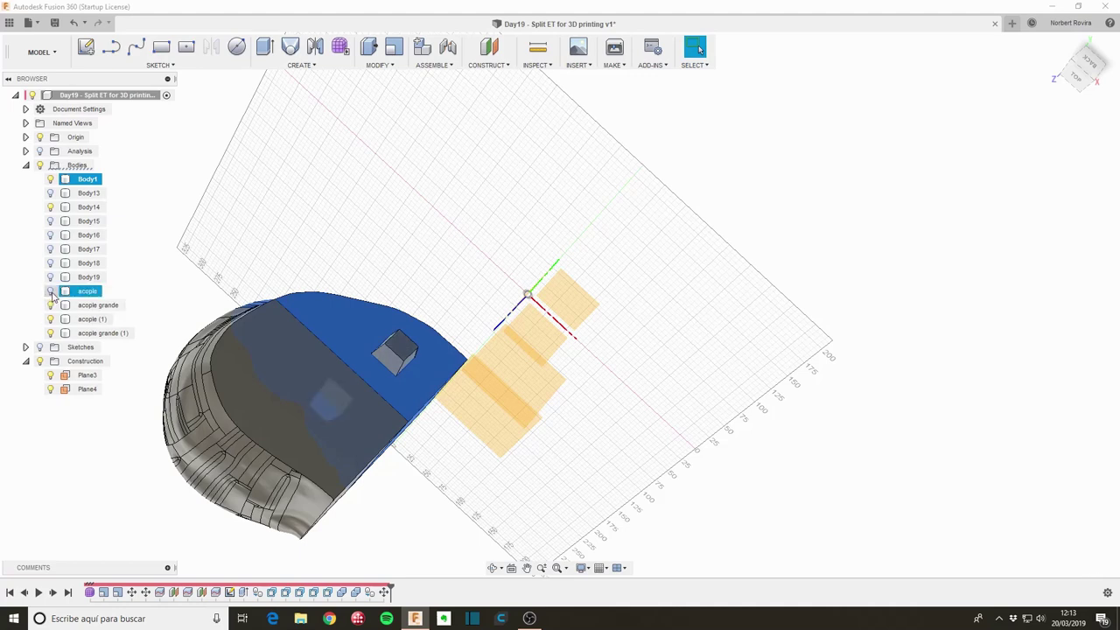
left_click(98, 319)
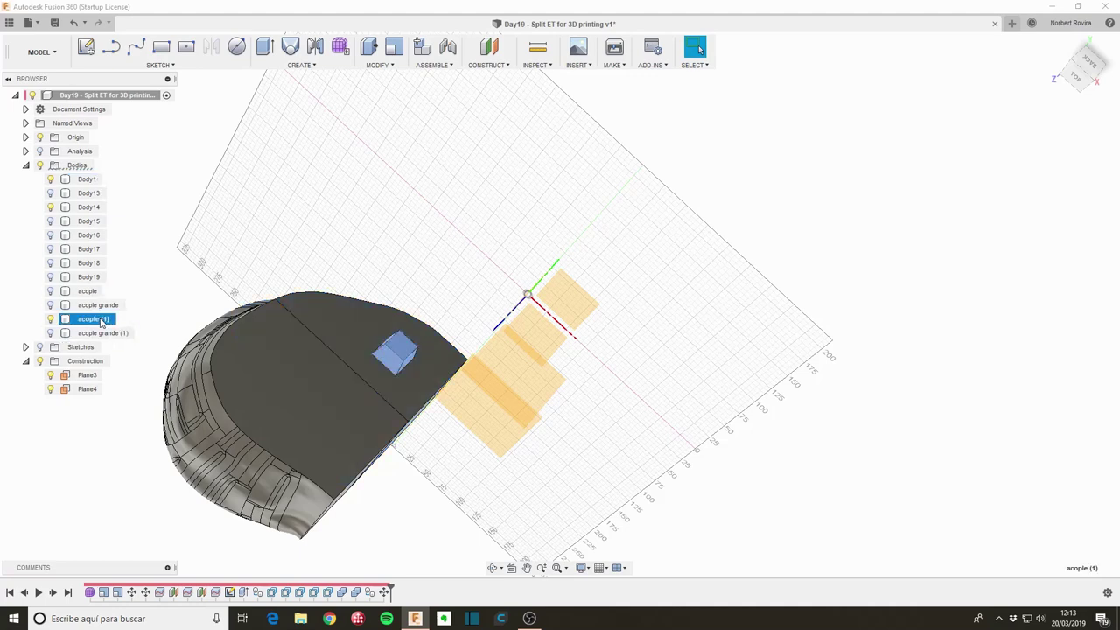
left_click(89, 181, "shift")
key("Escape")
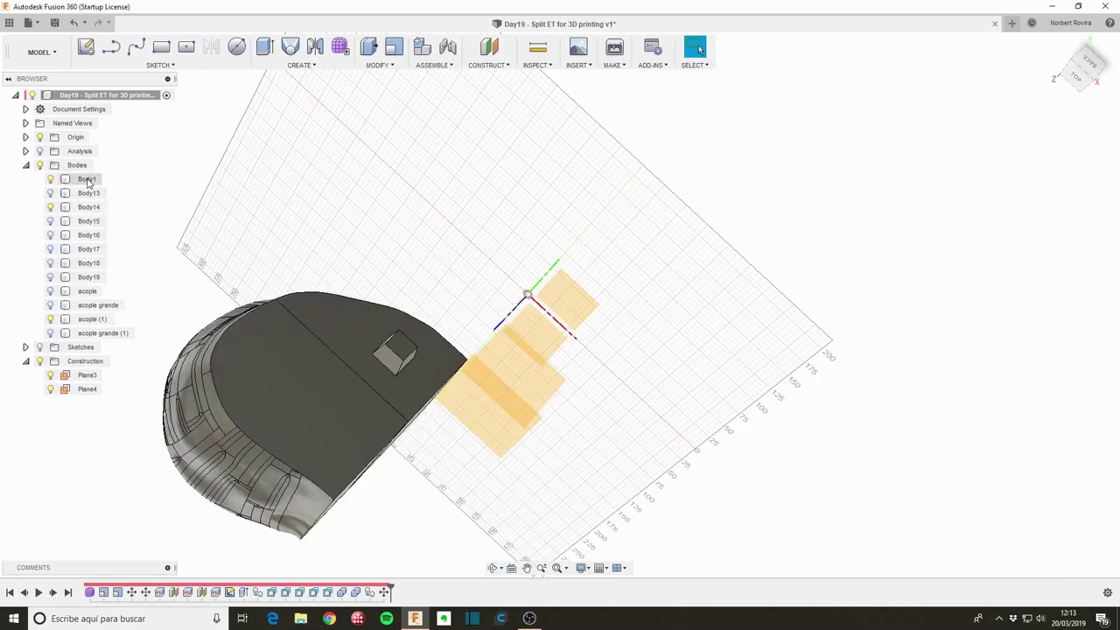
key("s")
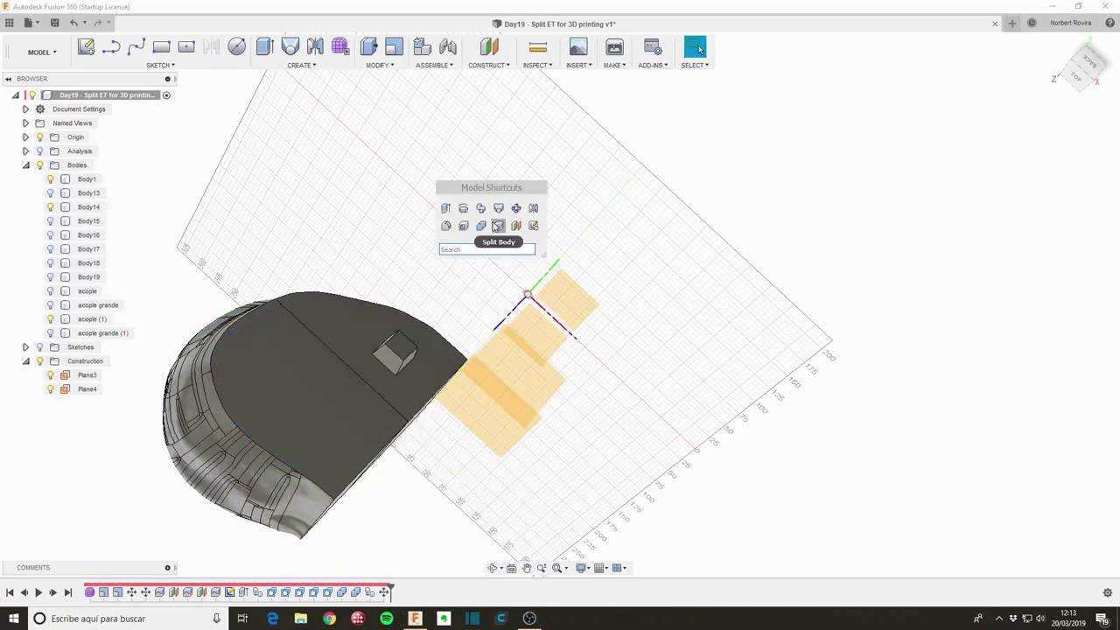
Step: Set Combine to Join with Body1 as target, acople (1) as tool, Keep Tools off
left_click(515, 224)
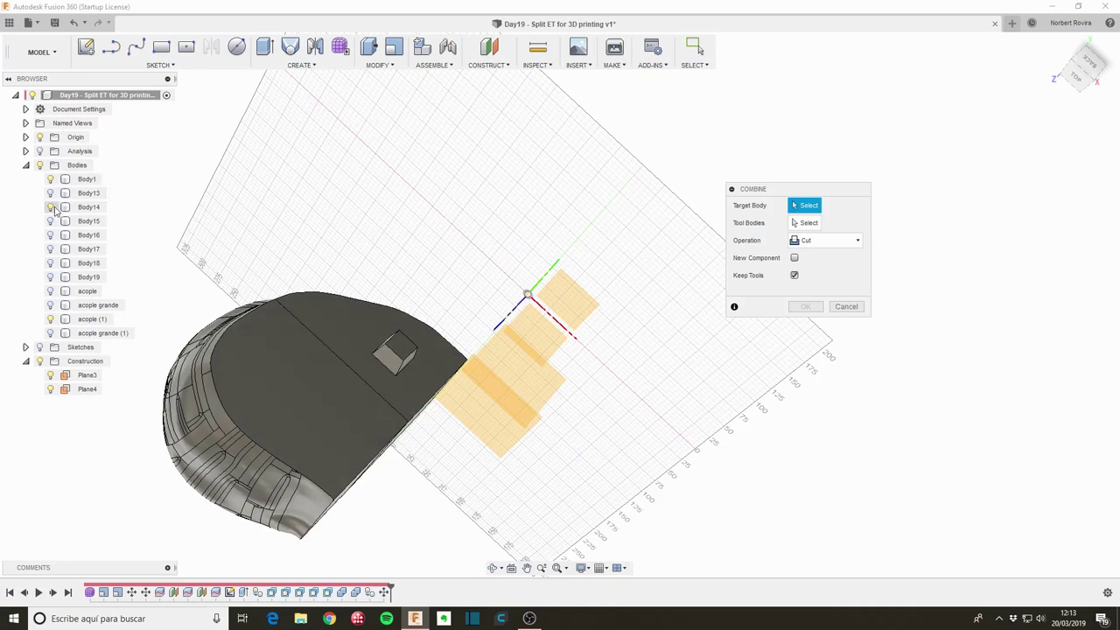
left_click(91, 182)
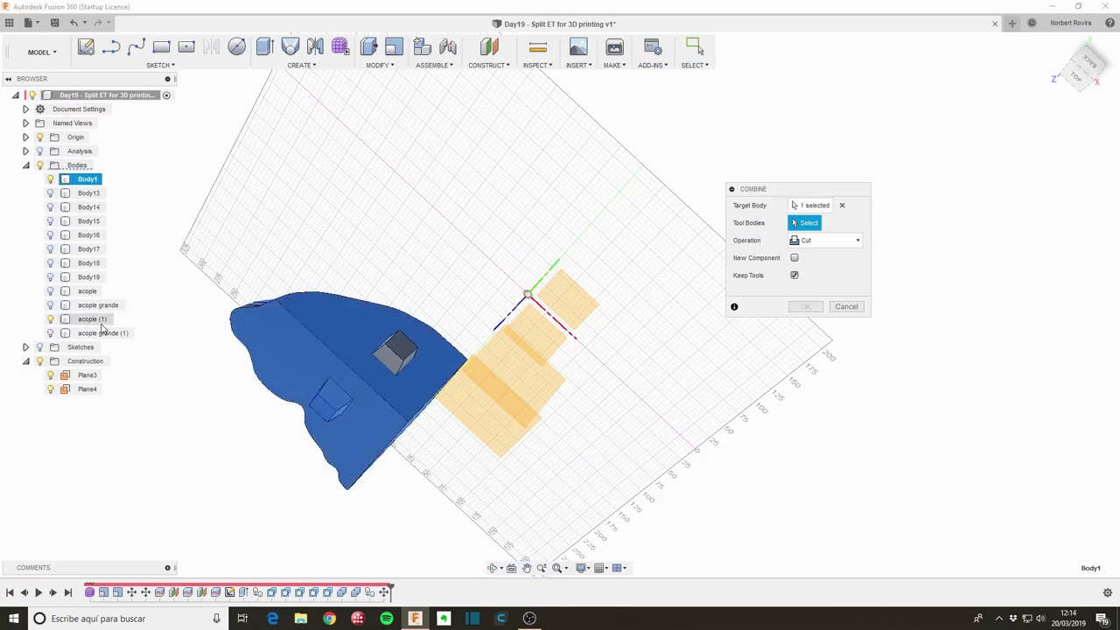
left_click(94, 319)
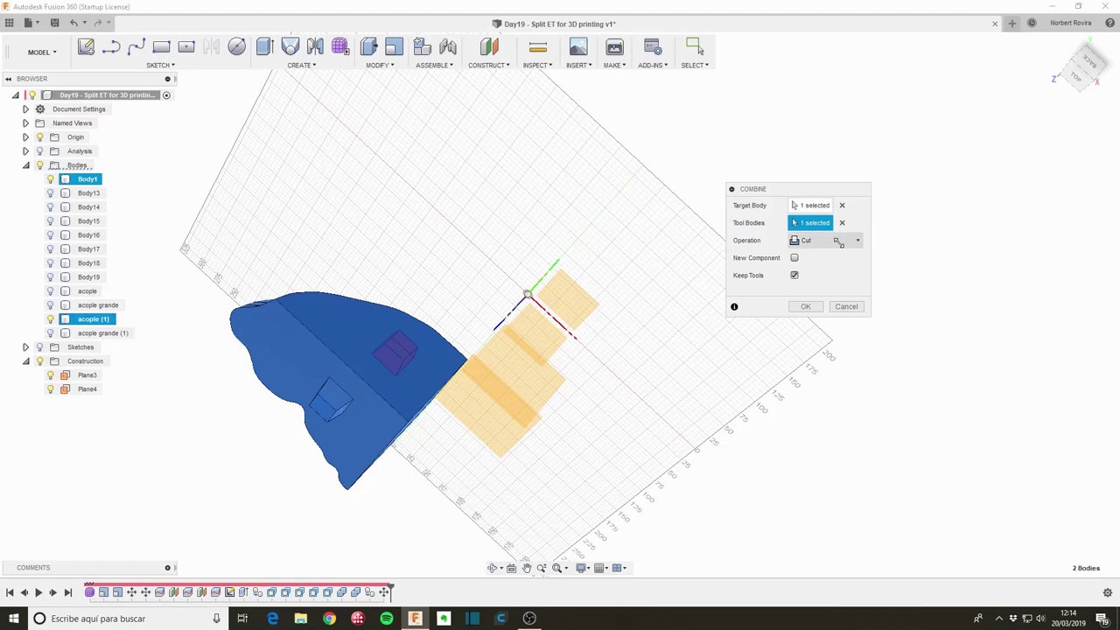
left_click(831, 243)
left_click(827, 261)
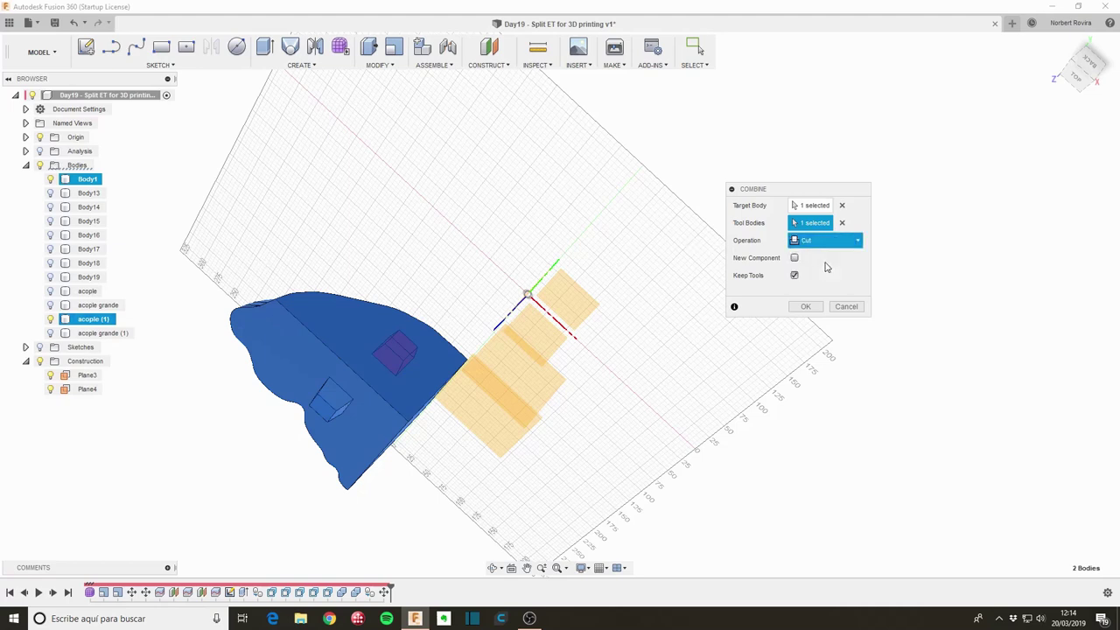
left_click(794, 276)
Step: Apply the join into Body1, then locate Body17 and make it visible
left_click(803, 308)
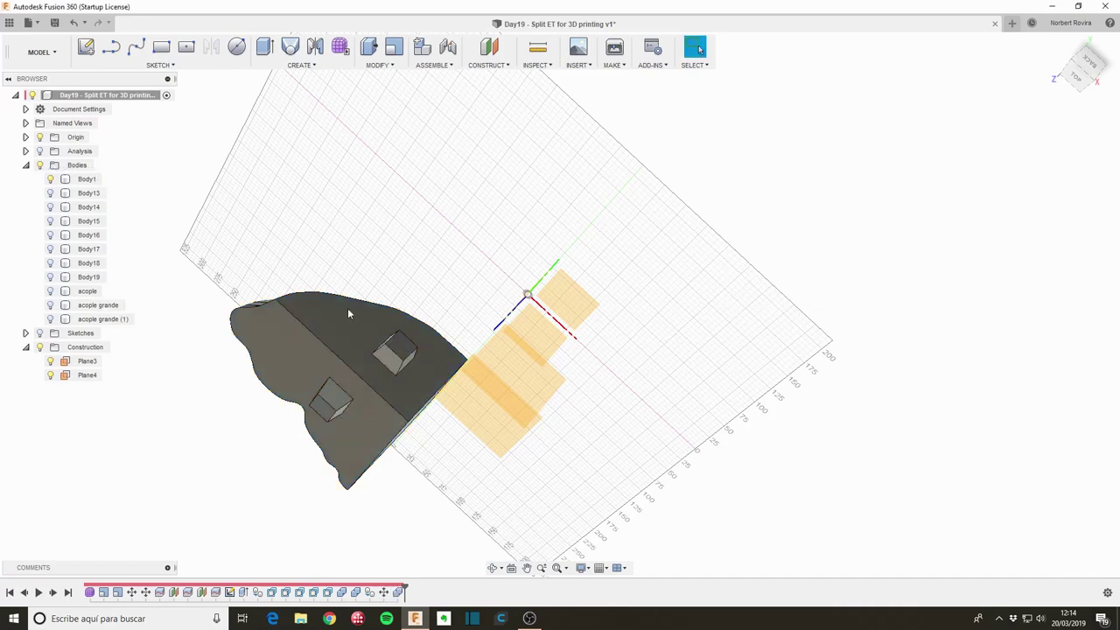
left_click(88, 206)
left_click(88, 220)
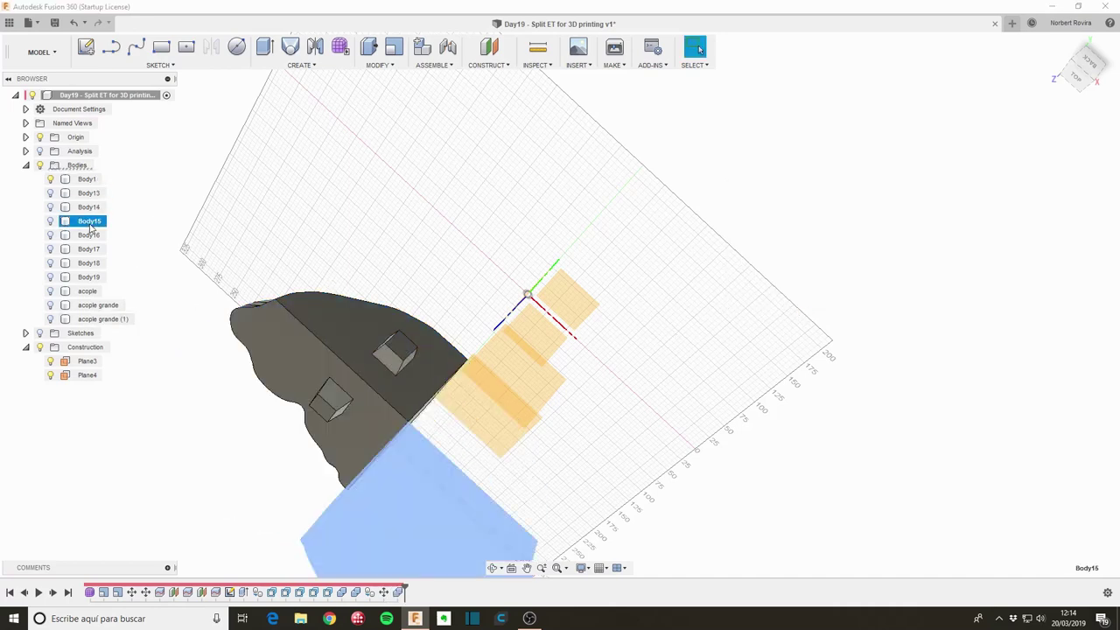
left_click(91, 235)
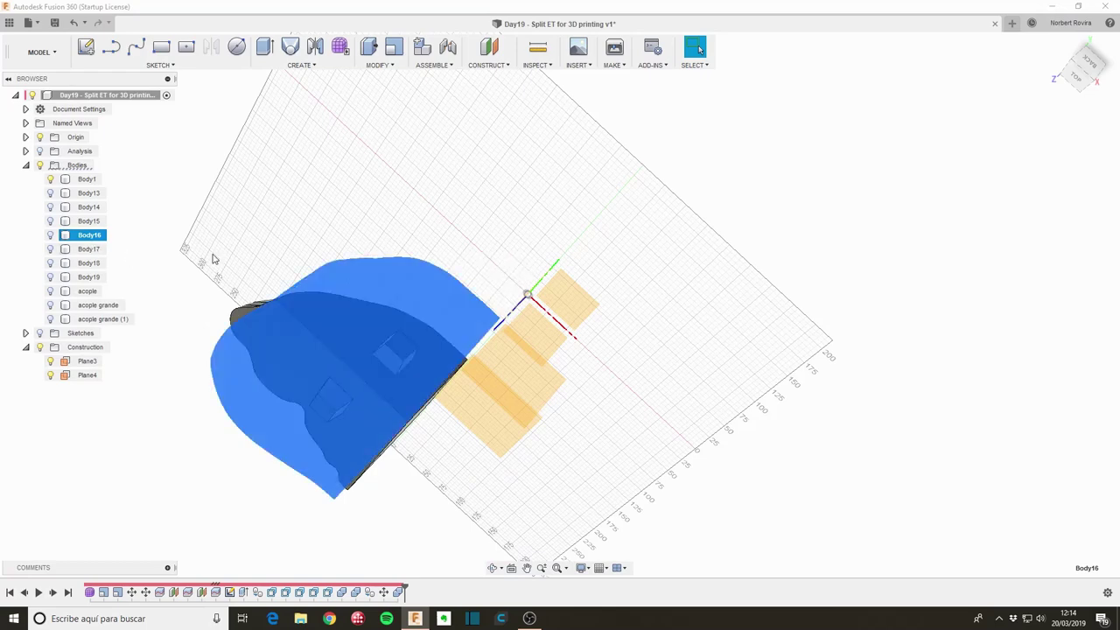
mouse_move(96, 250)
middle_mouse_down("shift")
mouse_move(245, 273)
mouse_move(120, 263)
middle_mouse_up("shift")
left_click(91, 249)
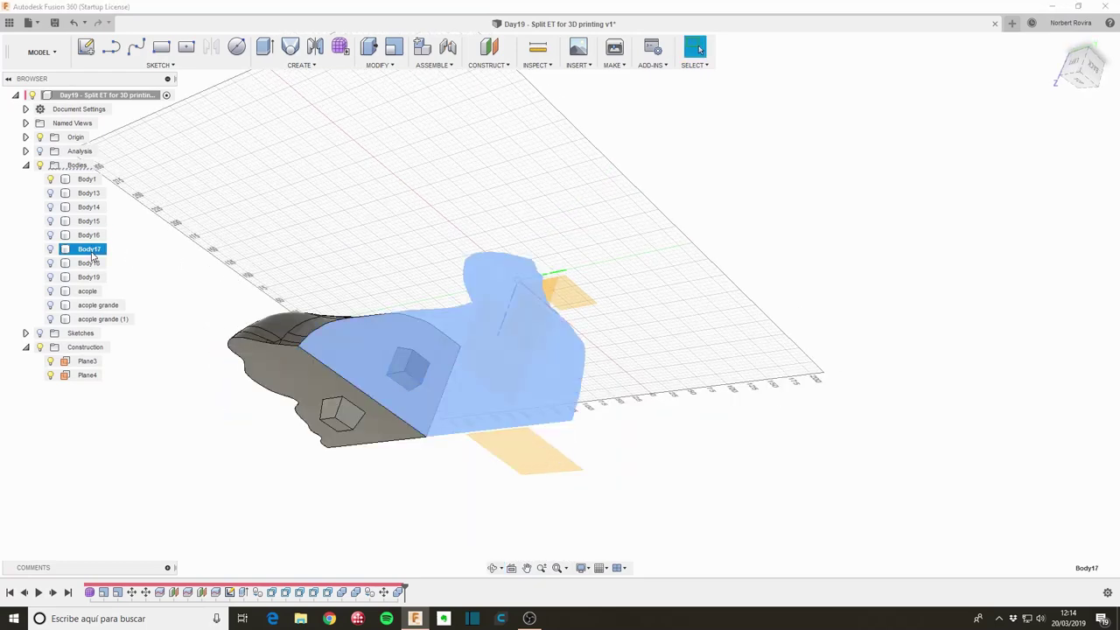
left_click(51, 249)
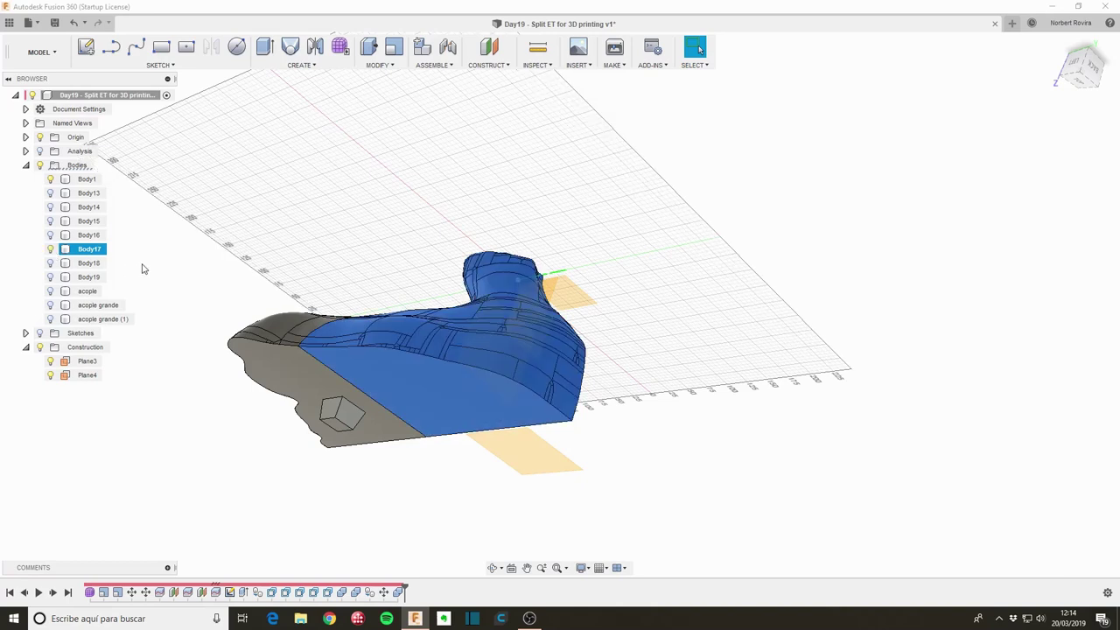
Step: Cut a square socket into Body17 using acople grande (1) as the Combine Cut tool
key("s")
left_click(187, 310)
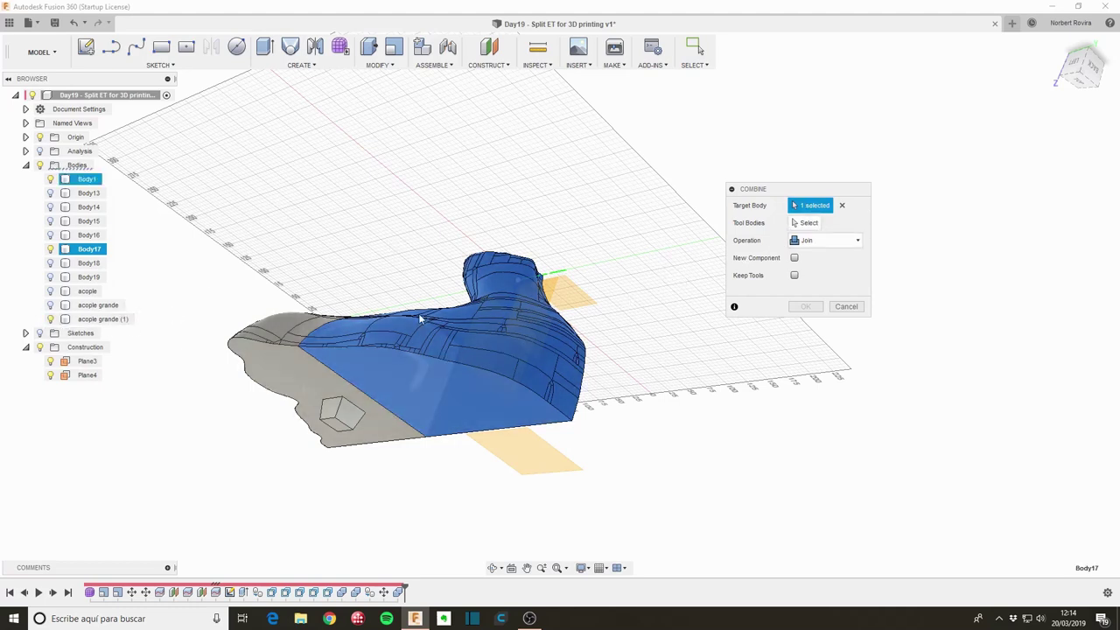
left_click(796, 224)
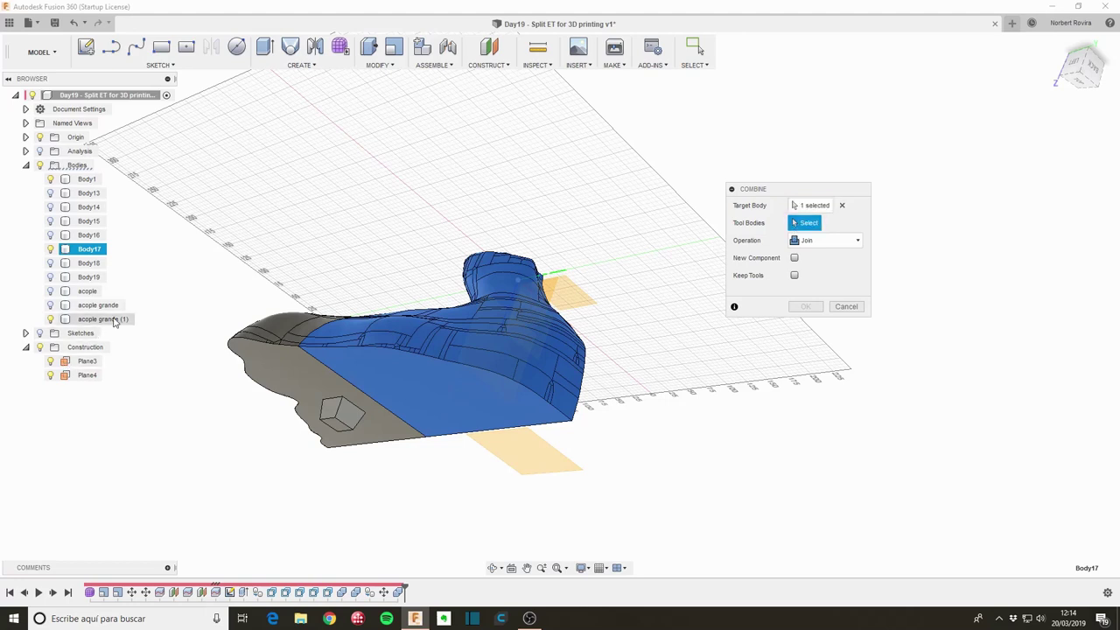
left_click(110, 318)
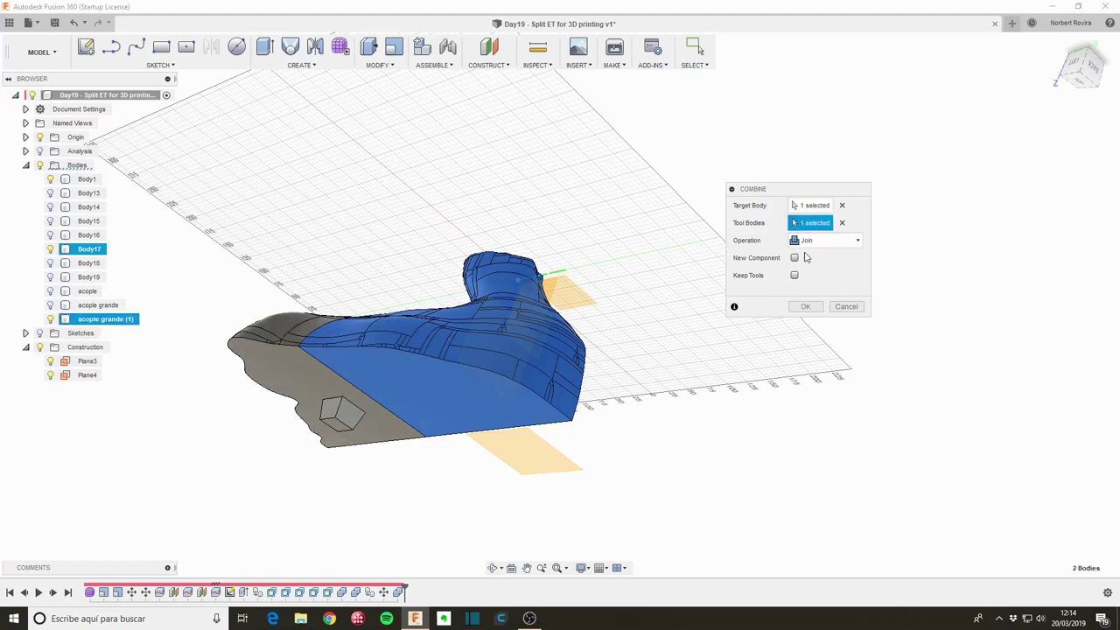
left_click(818, 240)
left_click(807, 255)
left_click(805, 308)
mouse_move(286, 300)
middle_mouse_down("shift")
mouse_move(342, 287)
mouse_move(368, 267)
middle_mouse_up("shift")
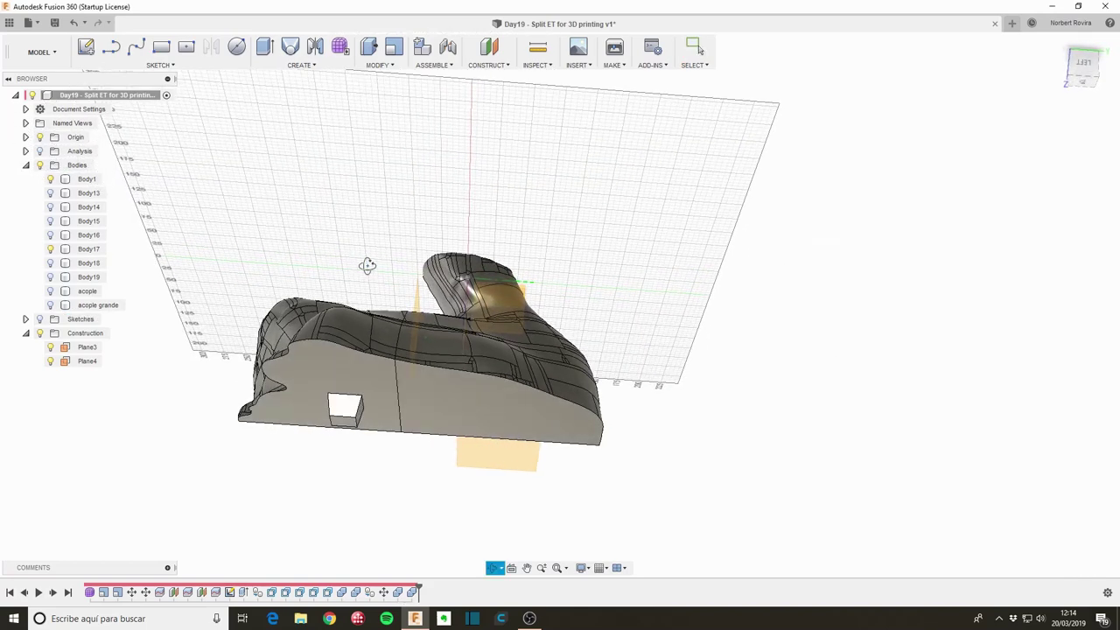
Step: Toggle Body17 and Body1 visibility to inspect the new socket
left_click(50, 249)
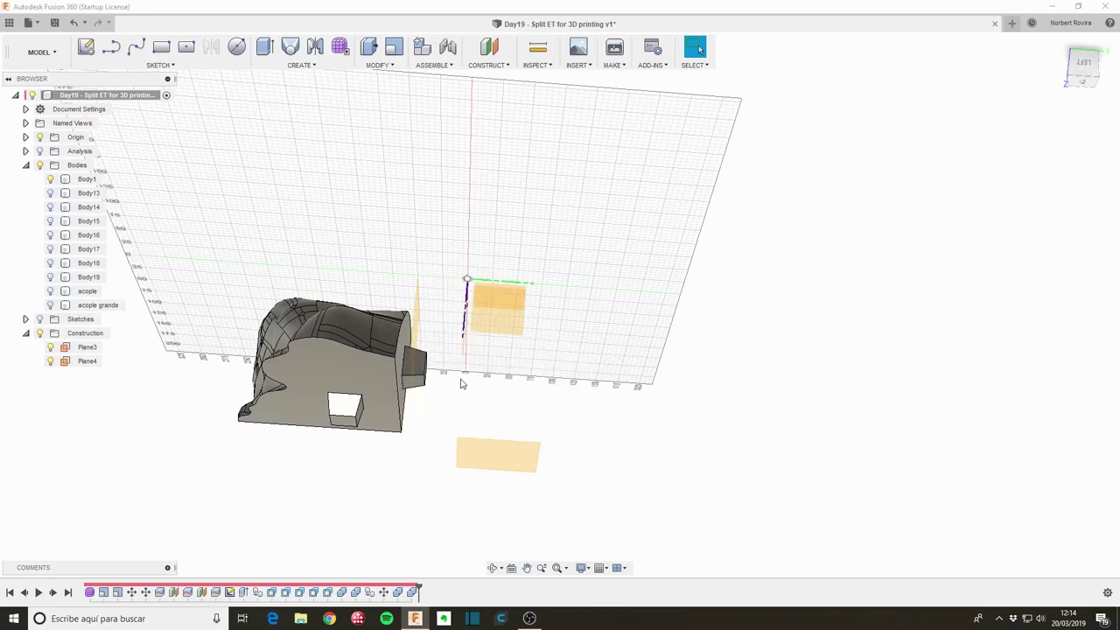
middle_click_drag(462, 385, 525, 382, "shift")
left_click(49, 179)
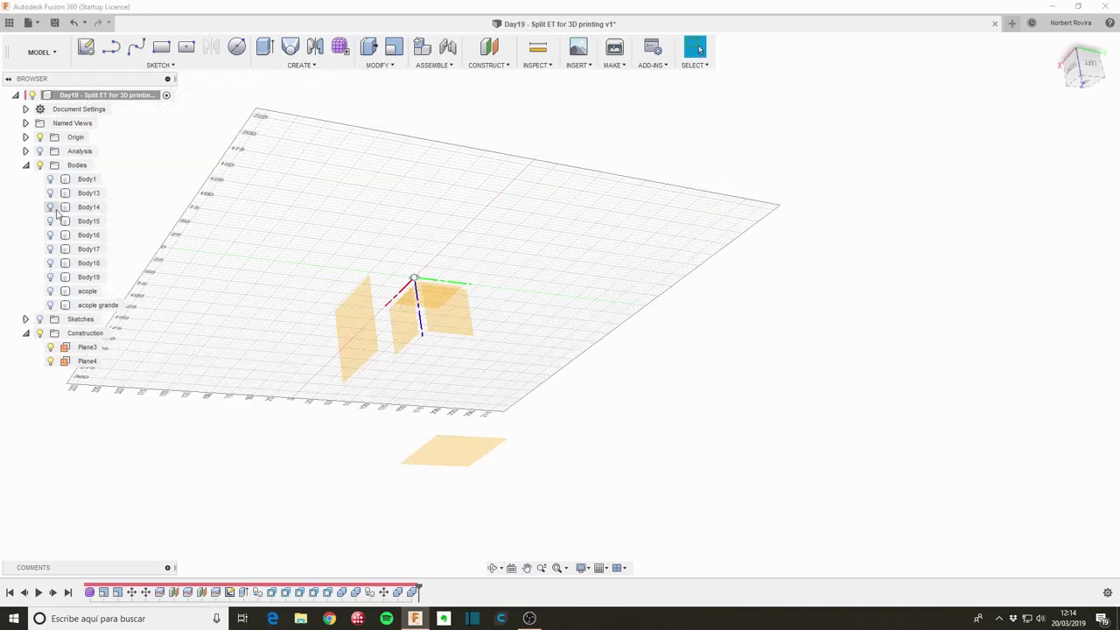
left_click(50, 248)
mouse_move(195, 306)
middle_mouse_down("shift")
mouse_move(248, 338)
mouse_move(234, 333)
mouse_move(300, 344)
mouse_move(364, 274)
mouse_move(435, 254)
middle_mouse_up("shift")
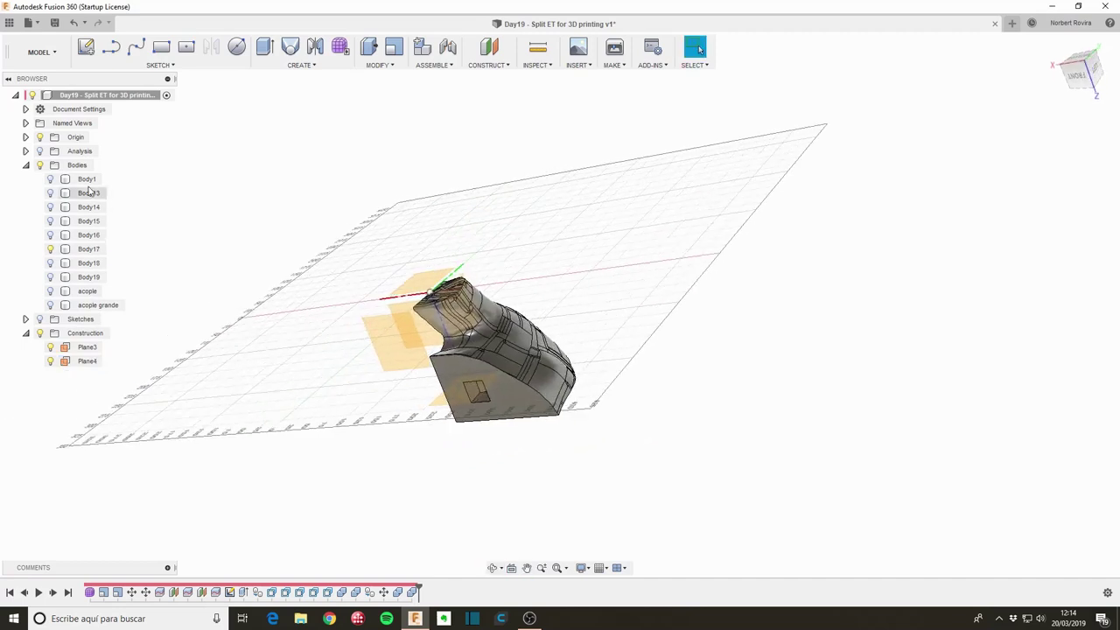
left_click(50, 179)
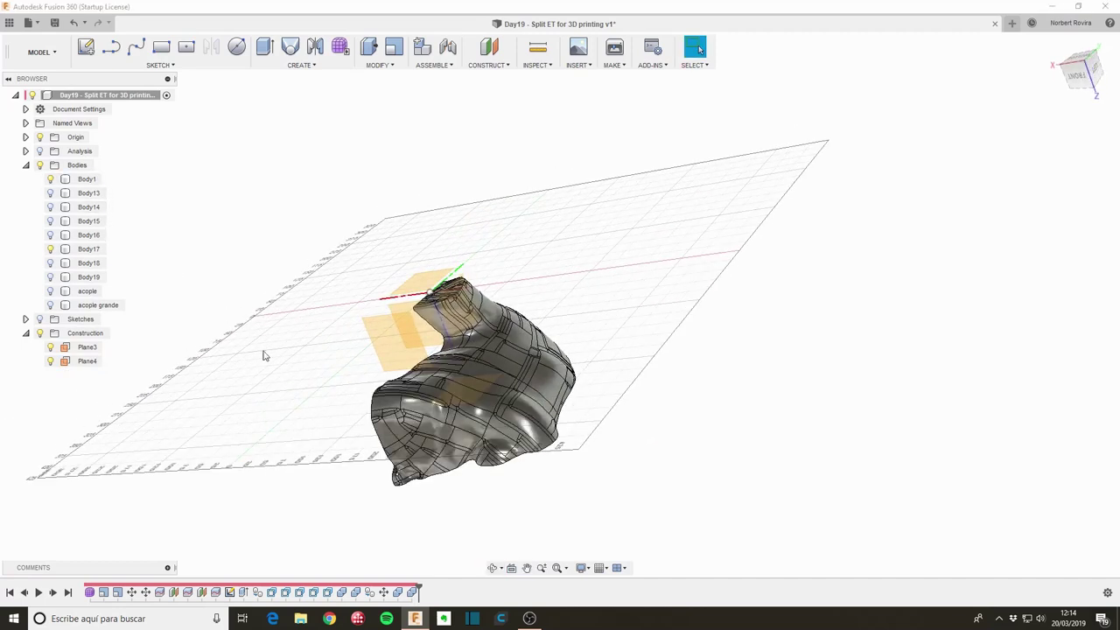
mouse_move(264, 355)
middle_mouse_down("shift")
mouse_move(357, 324)
mouse_move(360, 350)
mouse_move(315, 334)
middle_mouse_up("shift")
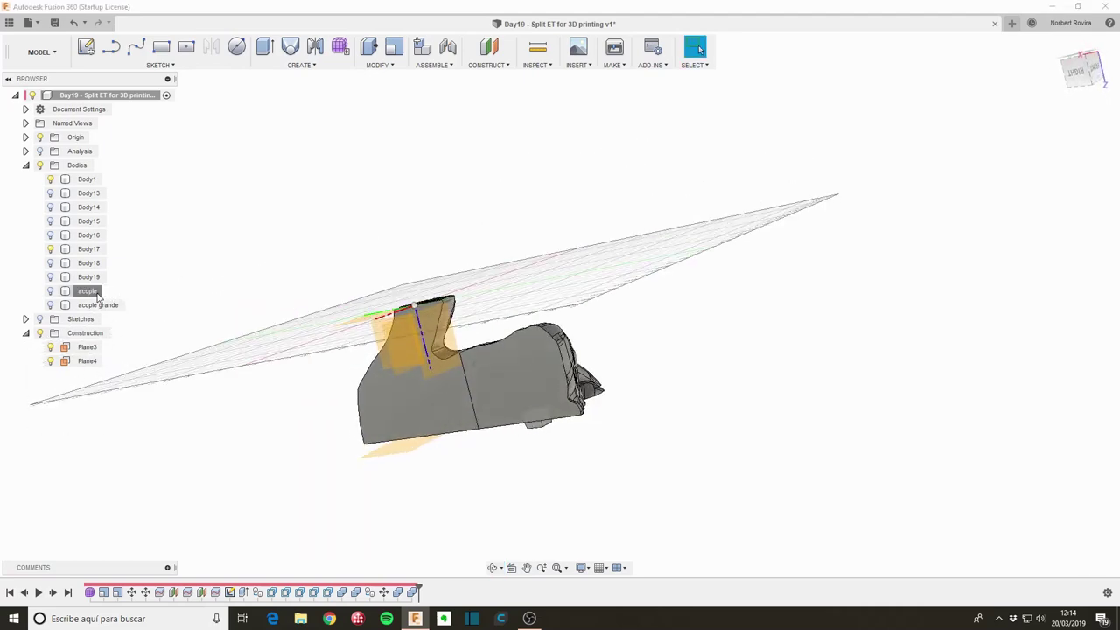
Step: Select the original acople and acople grande pegs and open Move/Copy
left_click(58, 294)
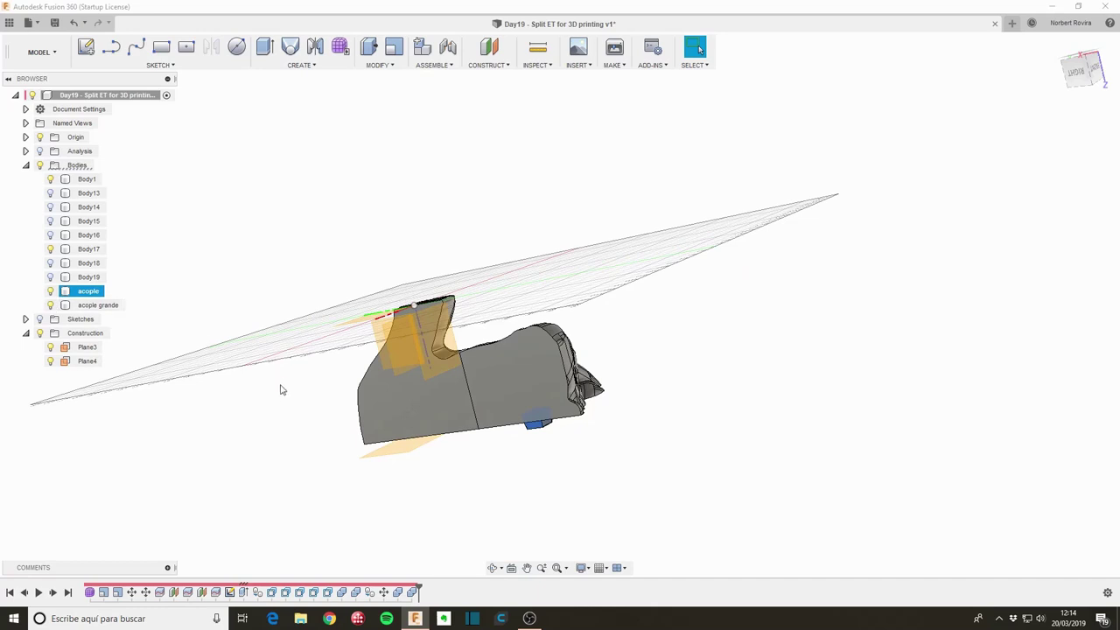
middle_click_drag(281, 389, 242, 391, "shift")
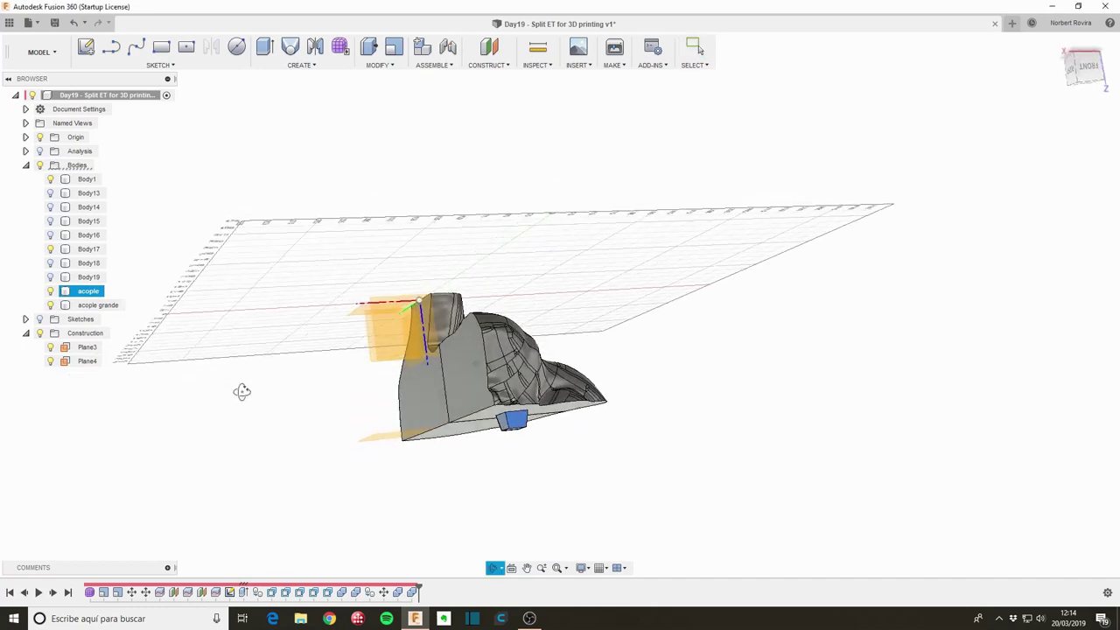
left_click(101, 305, "ctrl")
key("m")
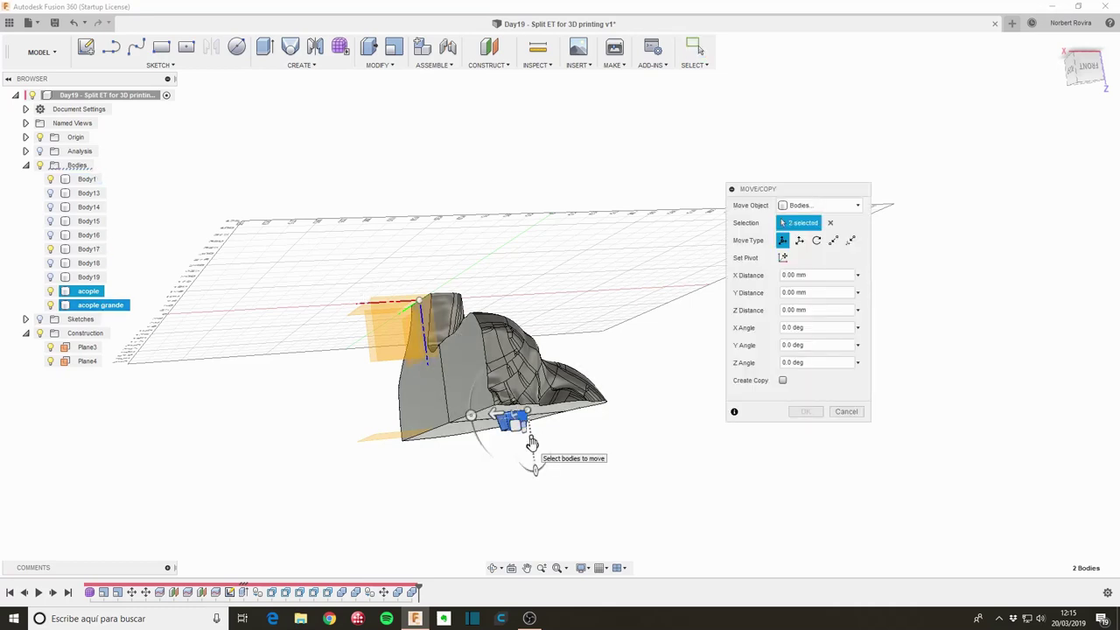
Step: Try rotating, sliding and raising the two peg bodies, undoing each trial move back to zero
middle_click_drag(640, 430, 627, 430, "shift")
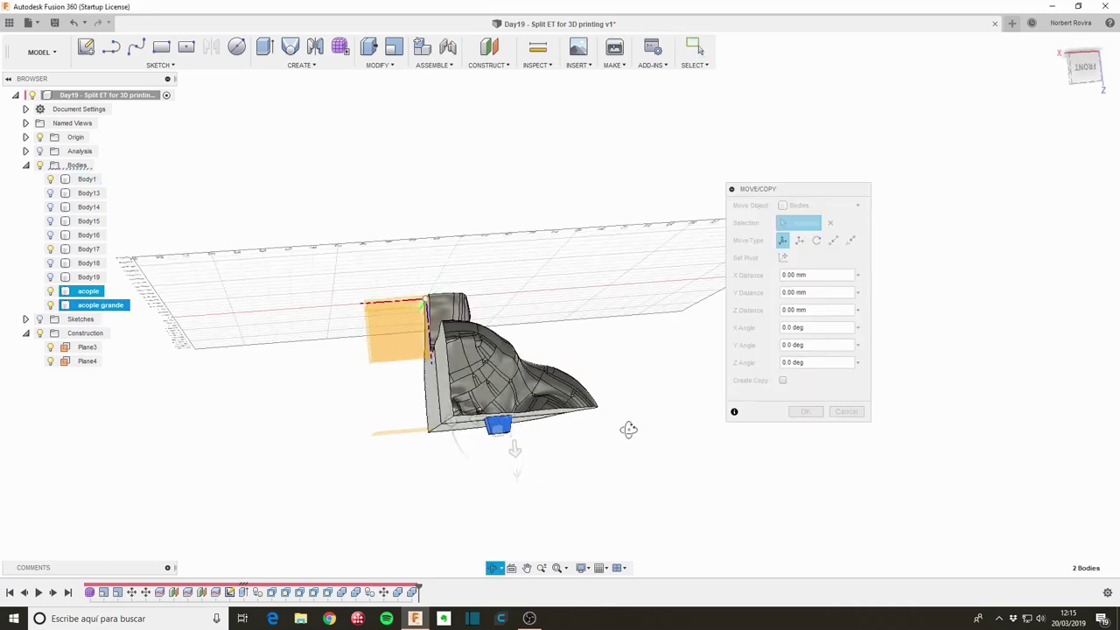
left_click_drag(448, 420, 515, 476)
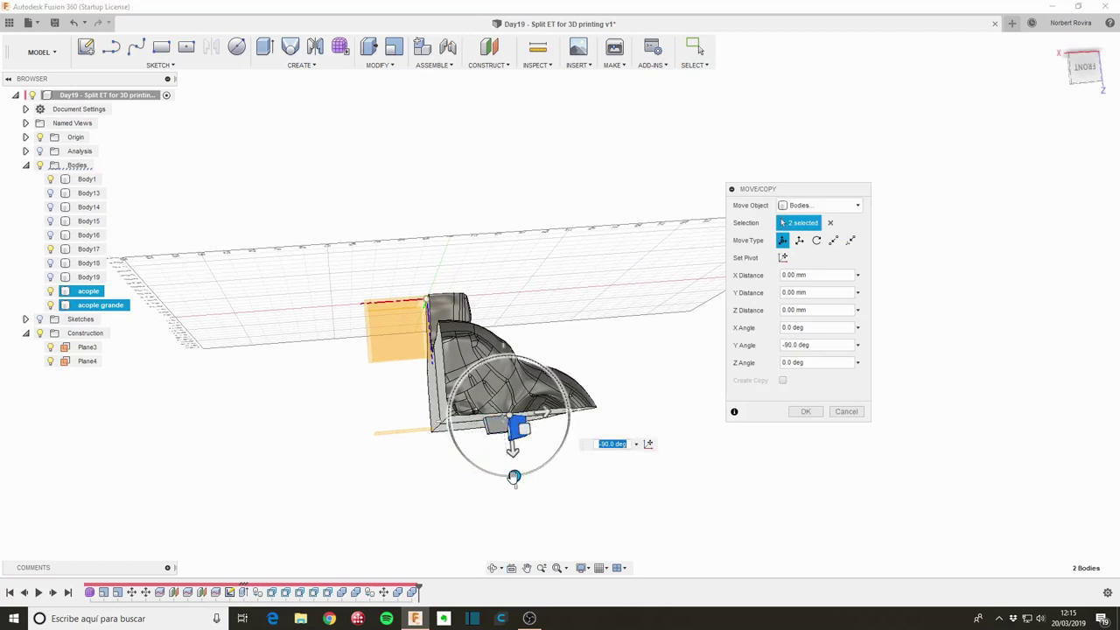
left_click_drag(523, 428, 470, 379)
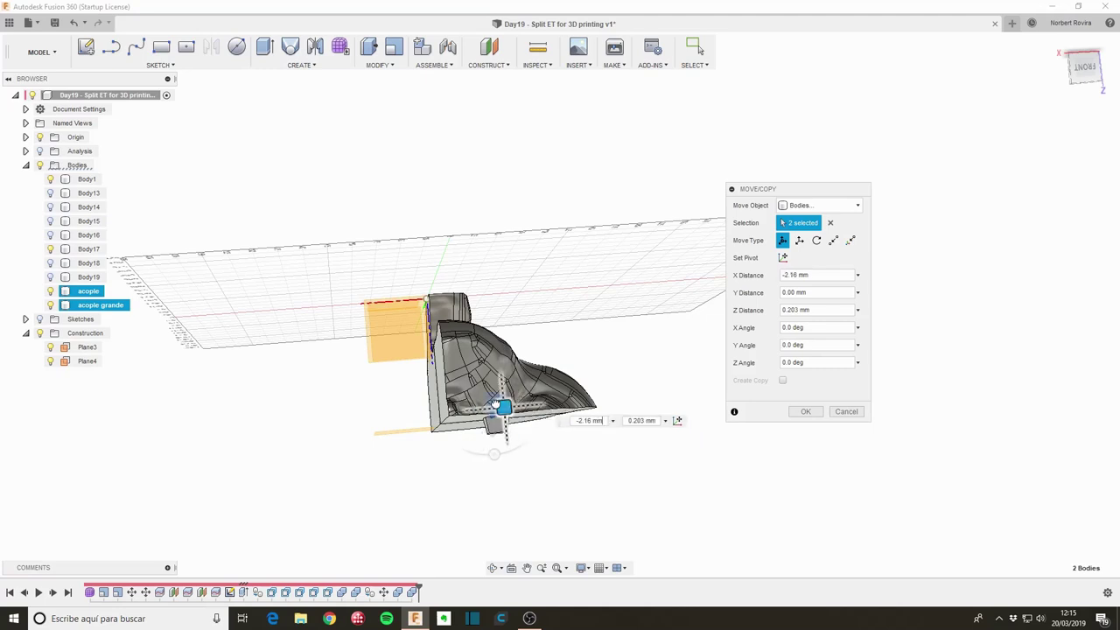
middle_click_drag(398, 419, 560, 393, "shift")
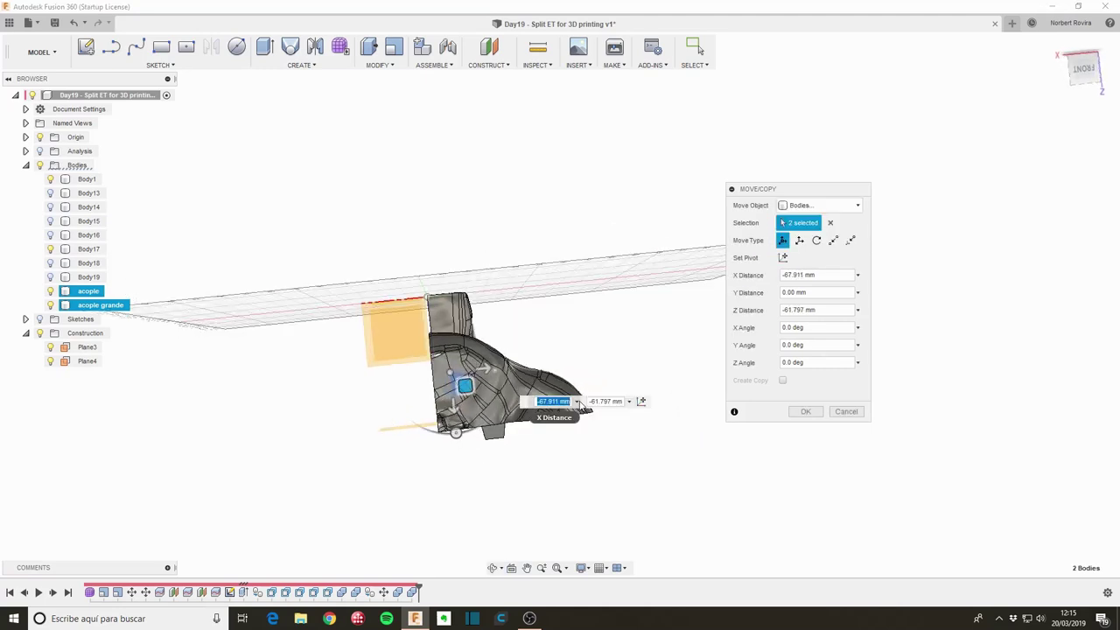
key("ctrl+z")
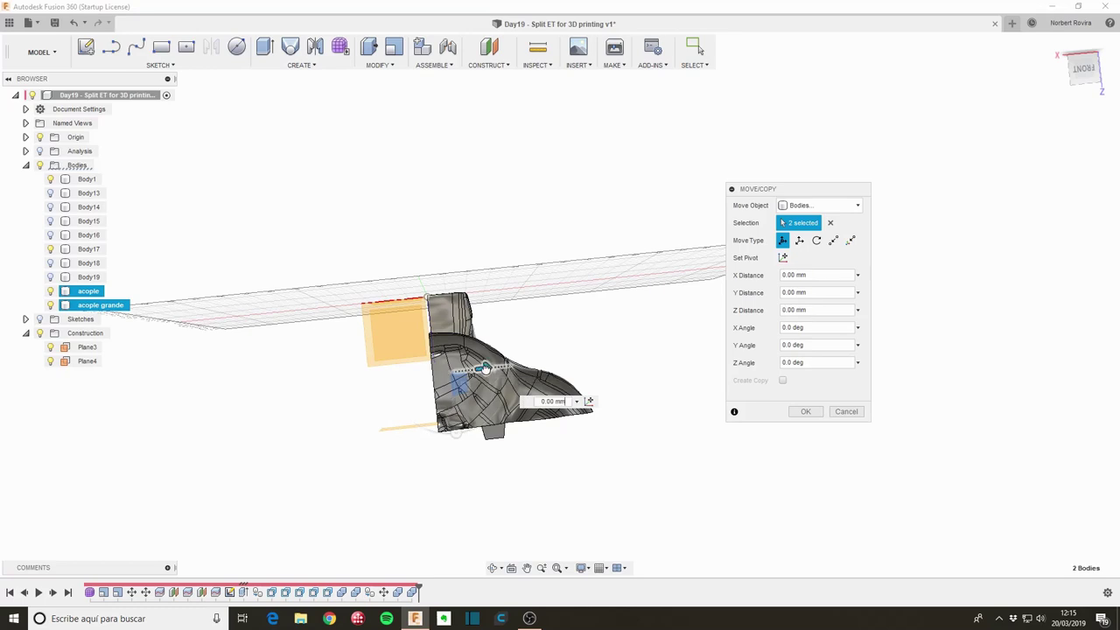
left_click(576, 401)
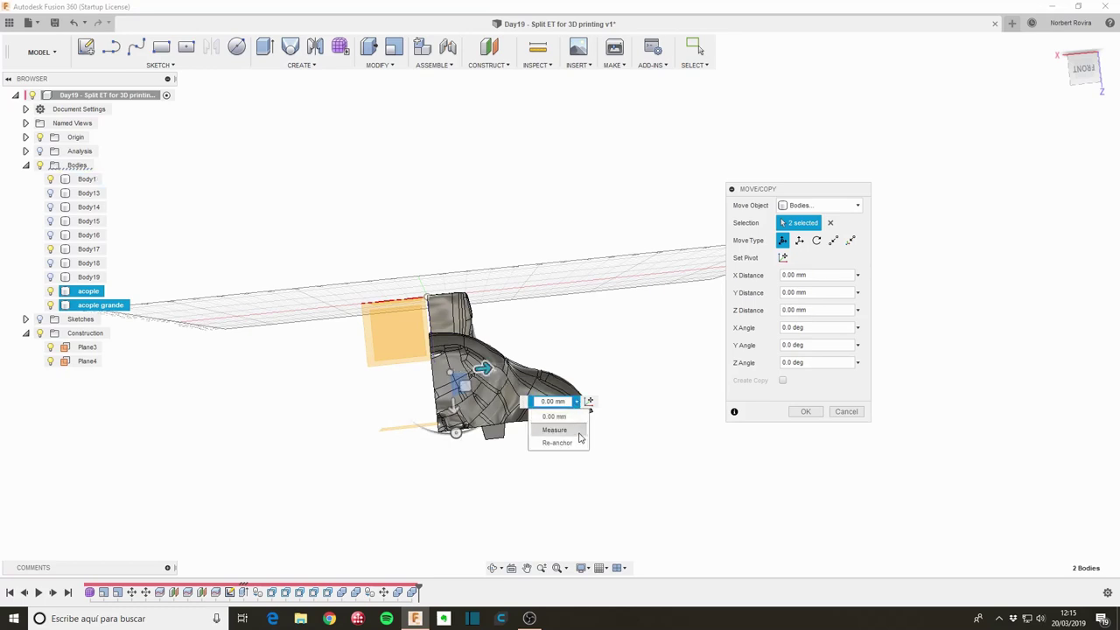
left_click(576, 444)
left_click_drag(454, 405, 380, 429)
middle_click_drag(380, 430, 466, 401, "shift")
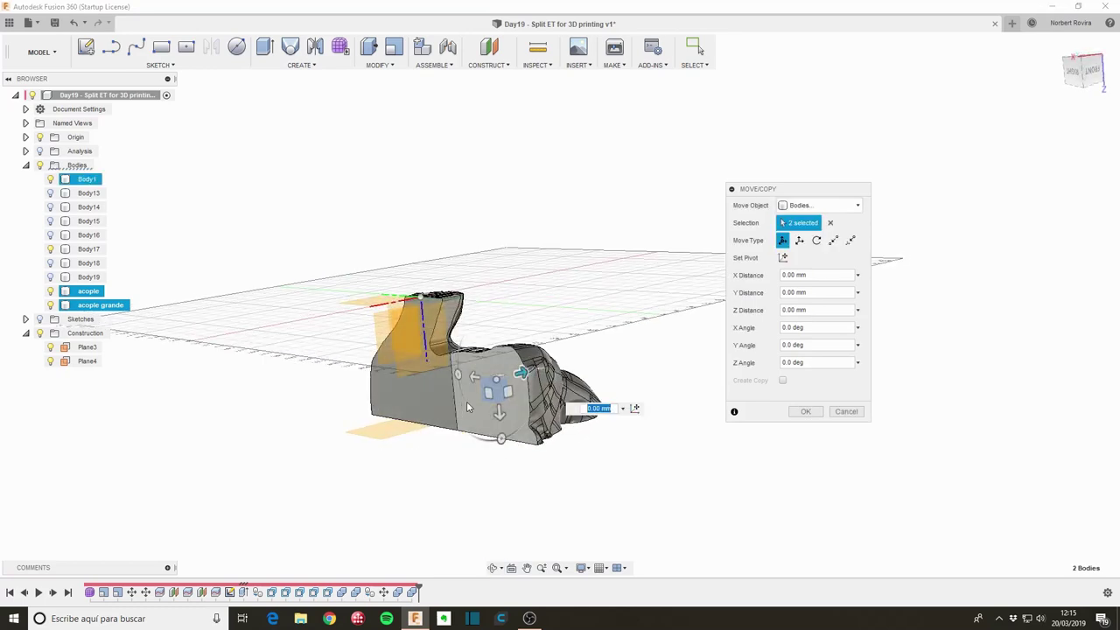
key("ctrl+z")
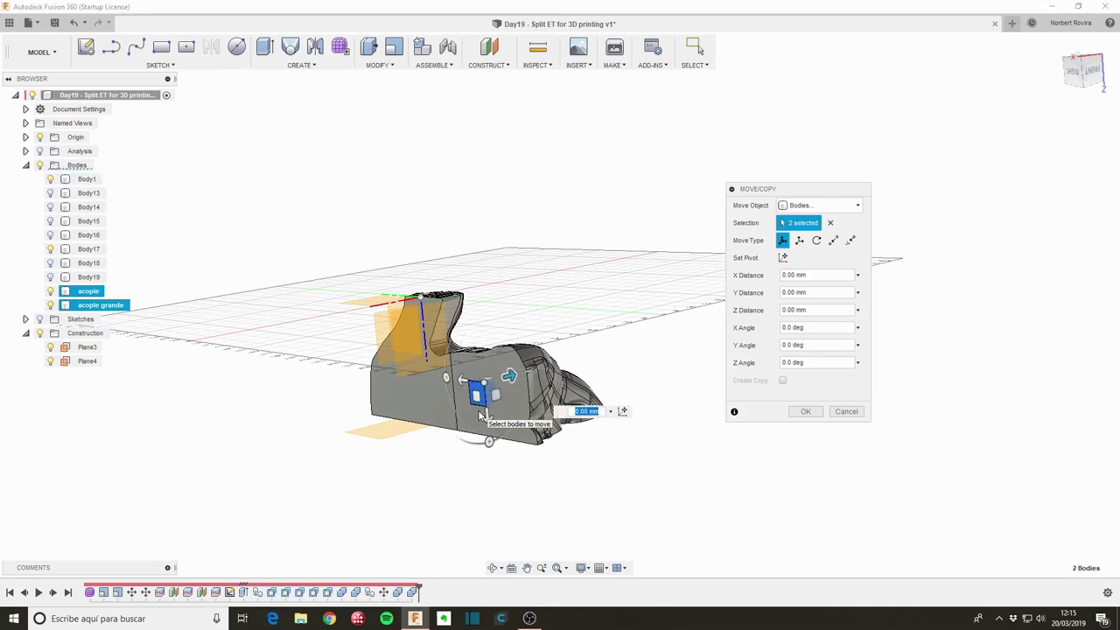
Step: Move both pegs -3.665 mm in X and -20.426 mm in Y and commit the move
mouse_move(595, 473)
middle_mouse_down("shift")
mouse_move(511, 480)
mouse_move(515, 467)
mouse_move(496, 450)
middle_mouse_up("shift")
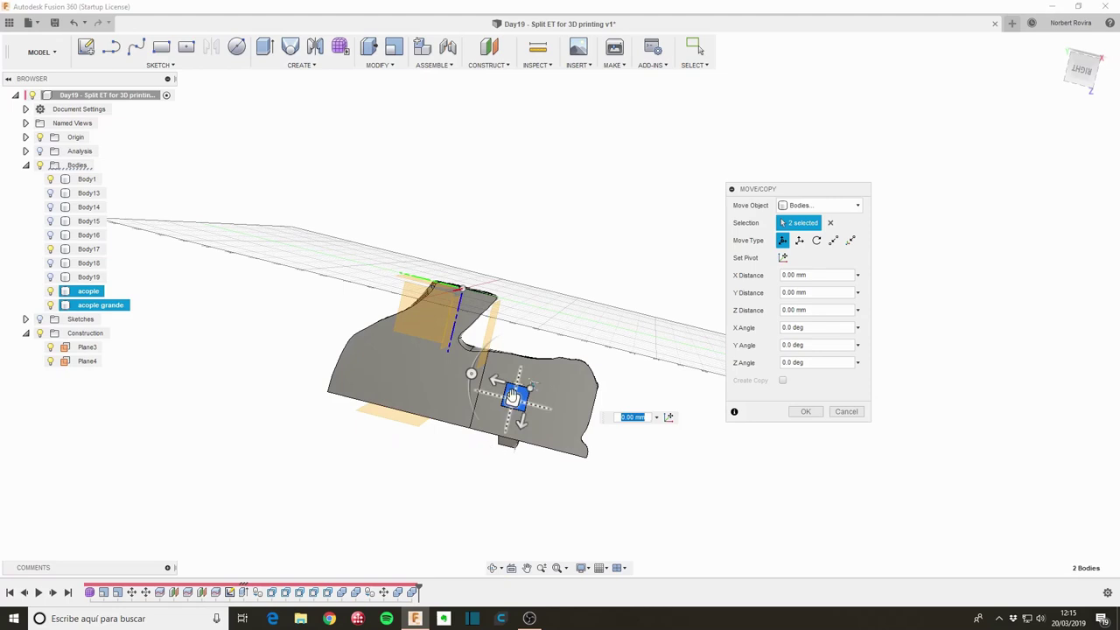
left_click_drag(512, 395, 530, 401)
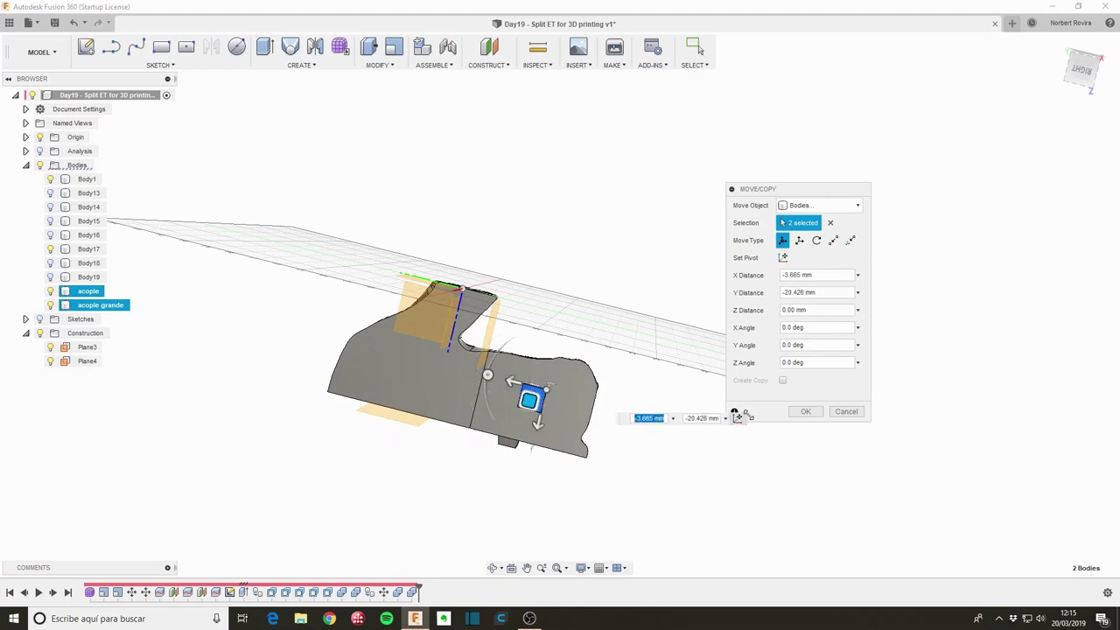
left_click(803, 412)
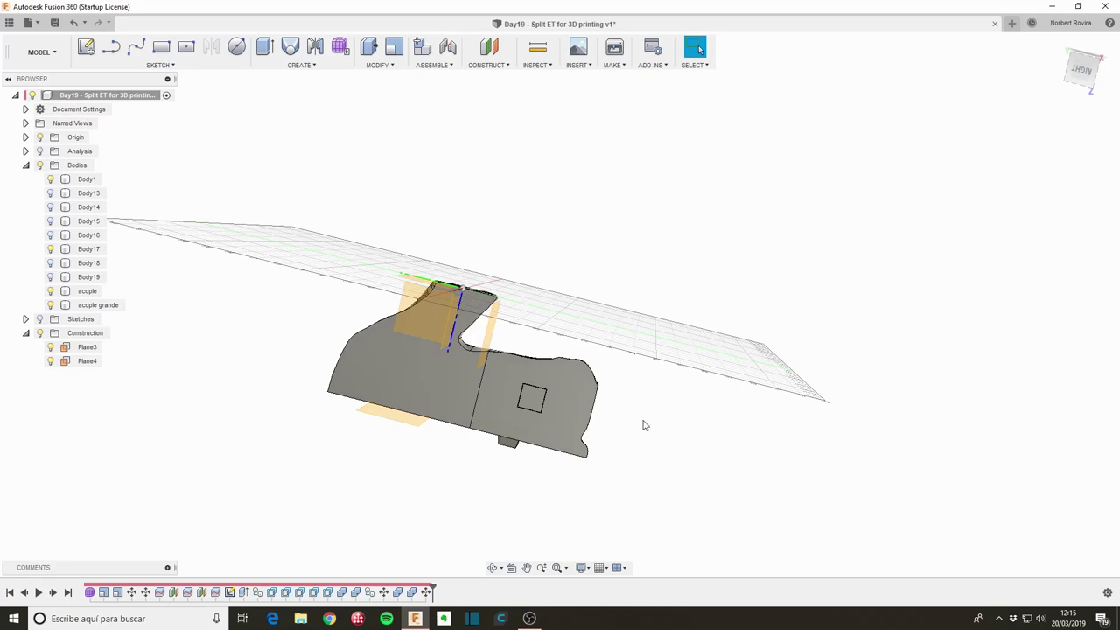
middle_click_drag(643, 425, 639, 385, "shift")
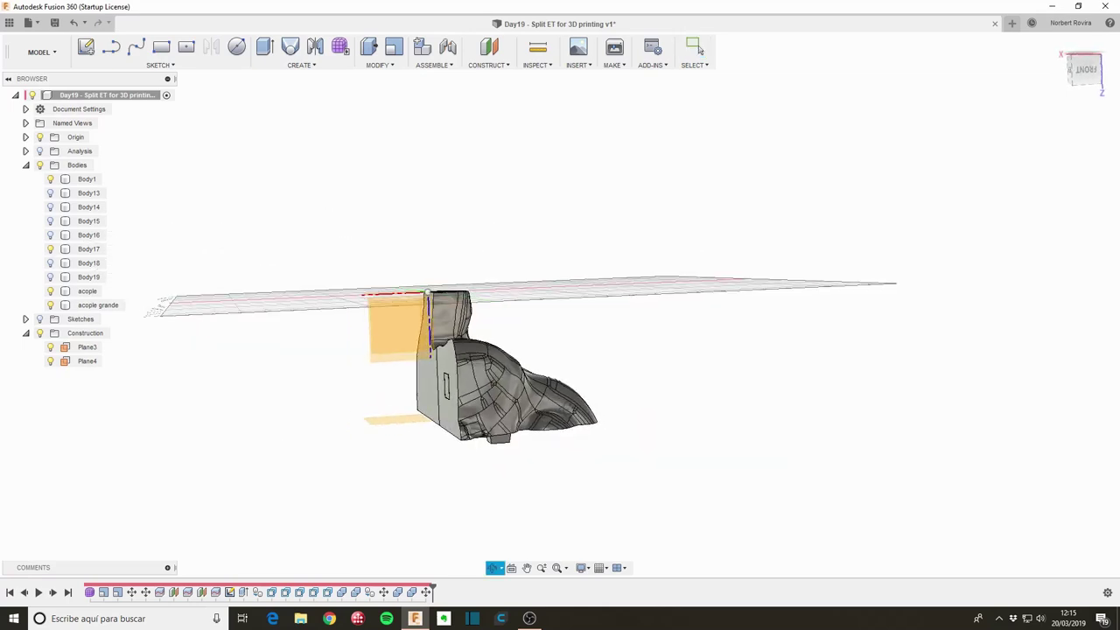
Step: Combine-cut the acople grande peg from Body1 as target, leaving a matching socket
scroll(453, 398, "up", 3)
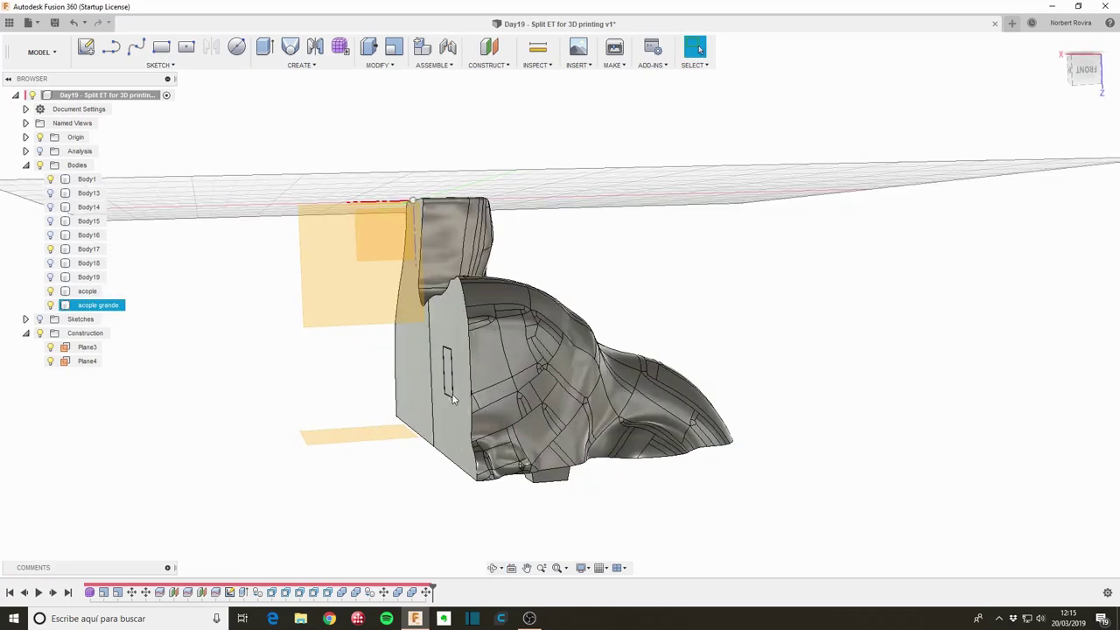
middle_click_drag(453, 398, 427, 426, "shift")
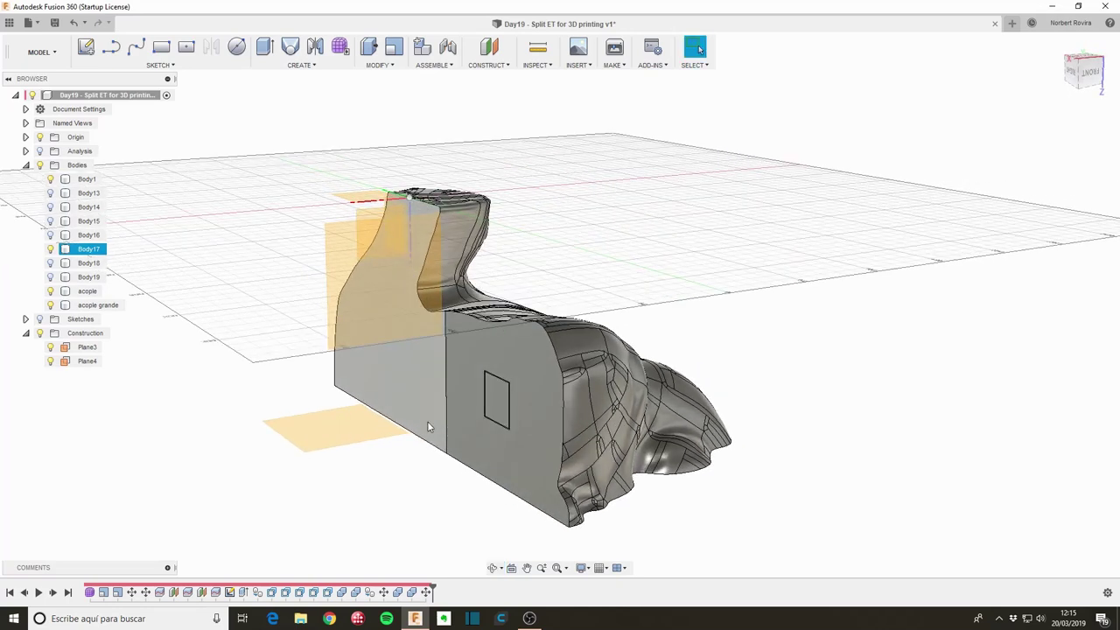
key("Escape")
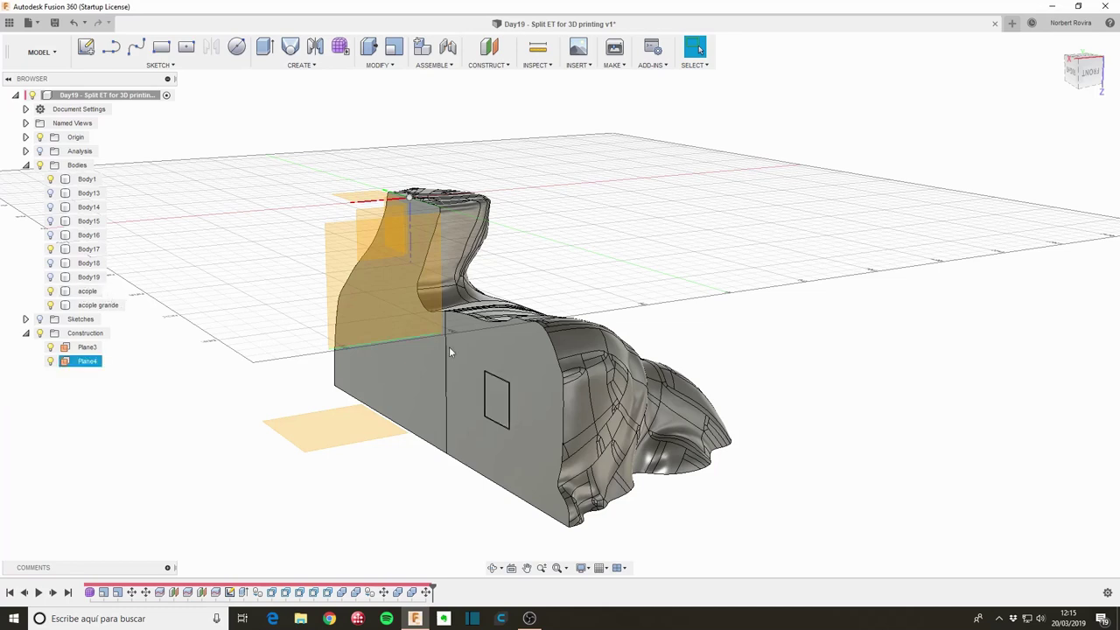
left_click(539, 365)
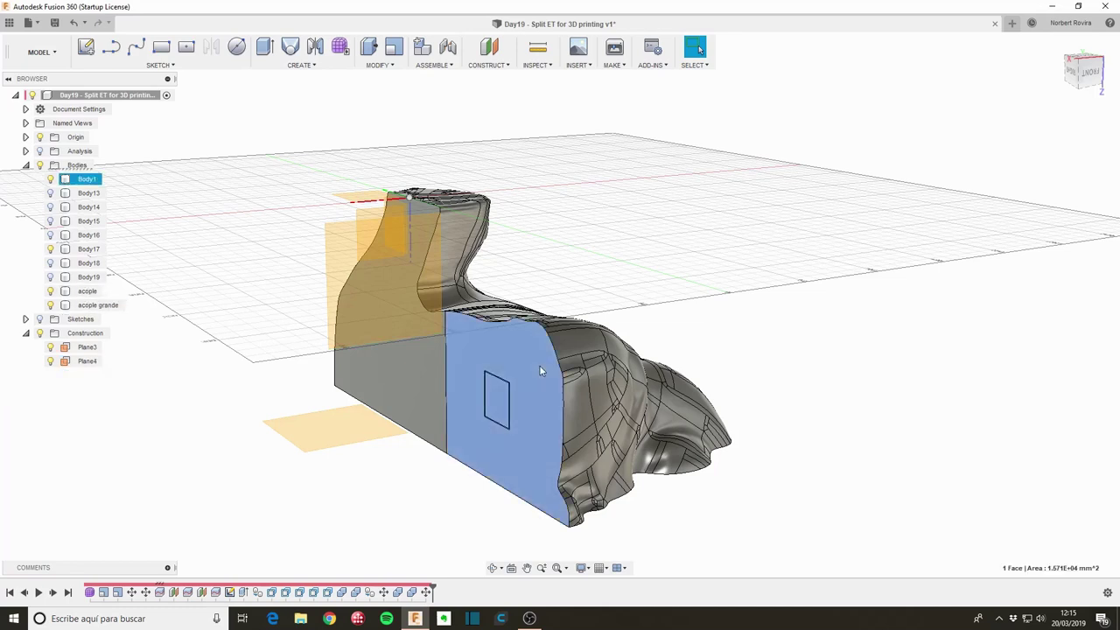
left_click(92, 179)
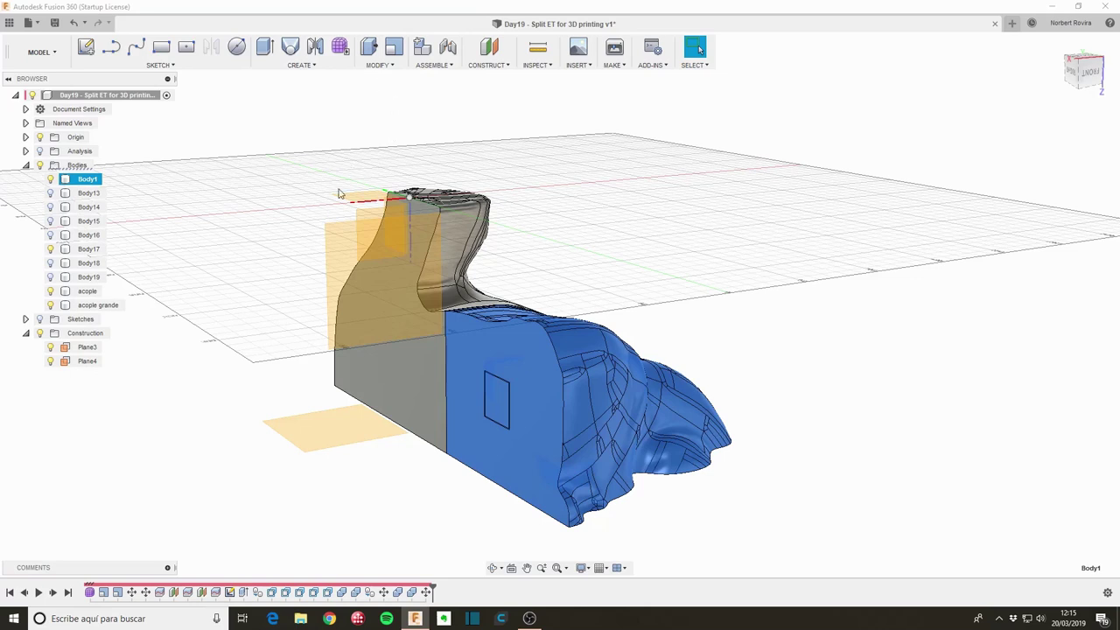
key("s")
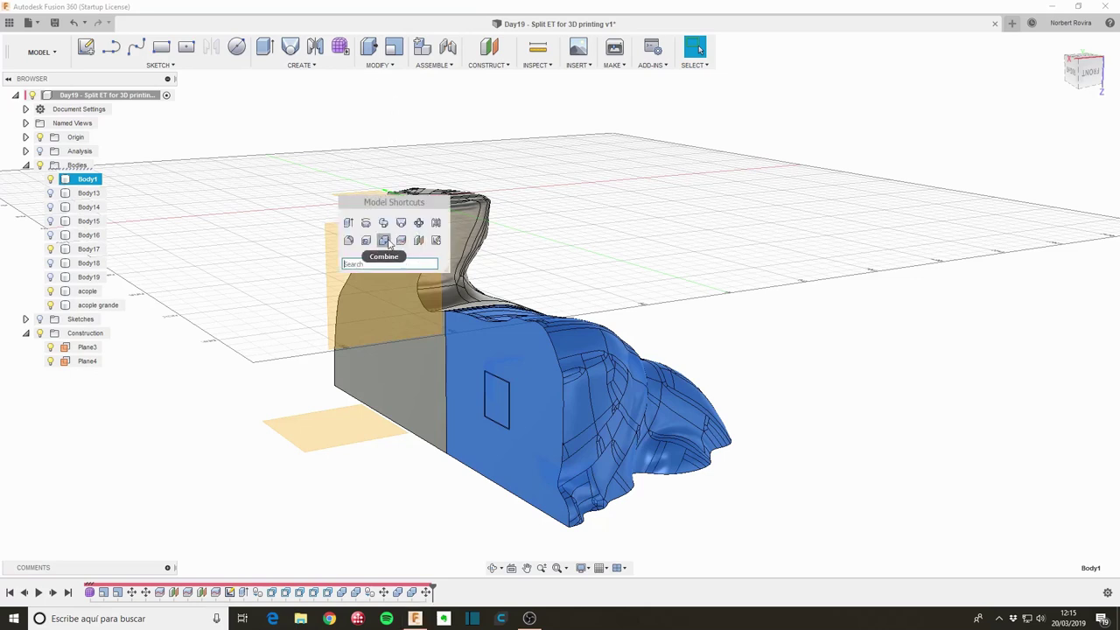
left_click(385, 241)
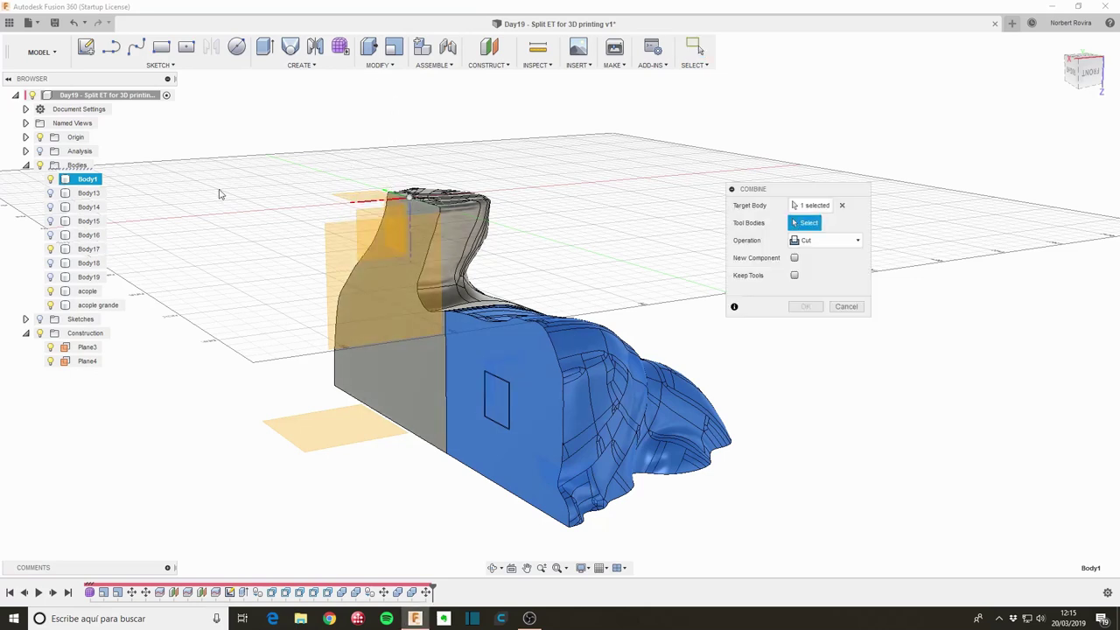
left_click(102, 306)
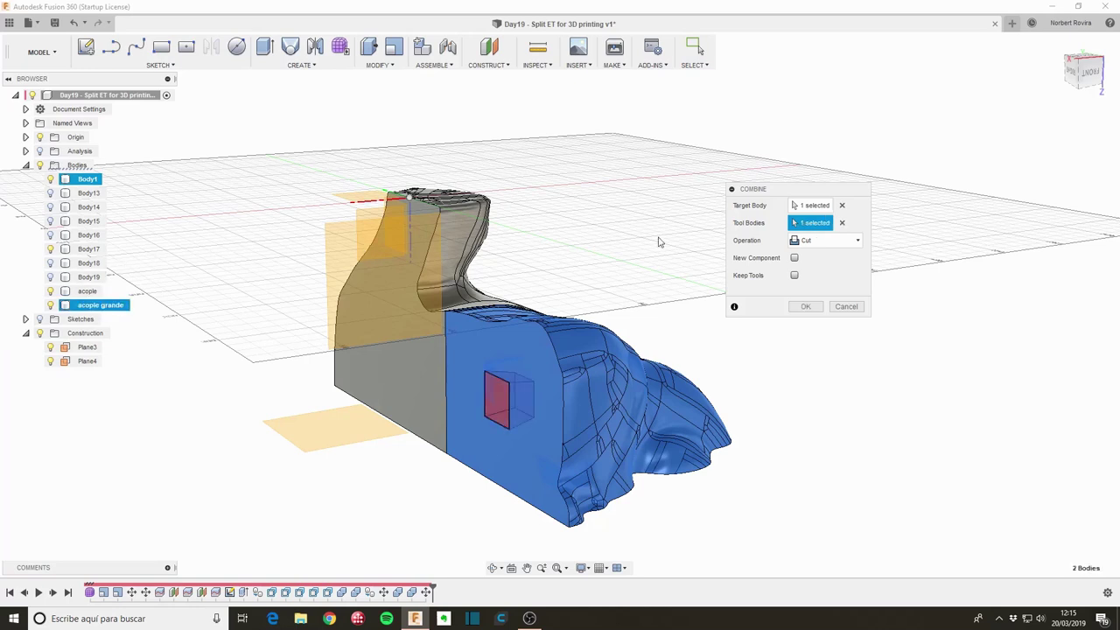
left_click(803, 308)
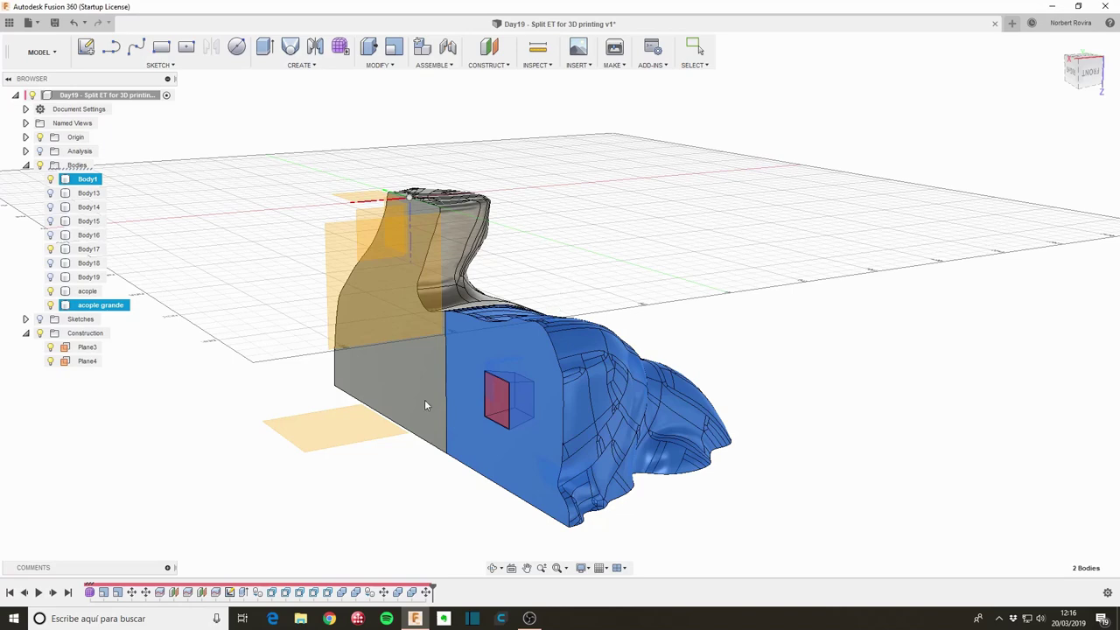
left_click(385, 442)
mouse_move(386, 442)
middle_mouse_down("shift")
mouse_move(438, 456)
mouse_move(500, 314)
mouse_move(615, 380)
mouse_move(566, 362)
middle_mouse_up("shift")
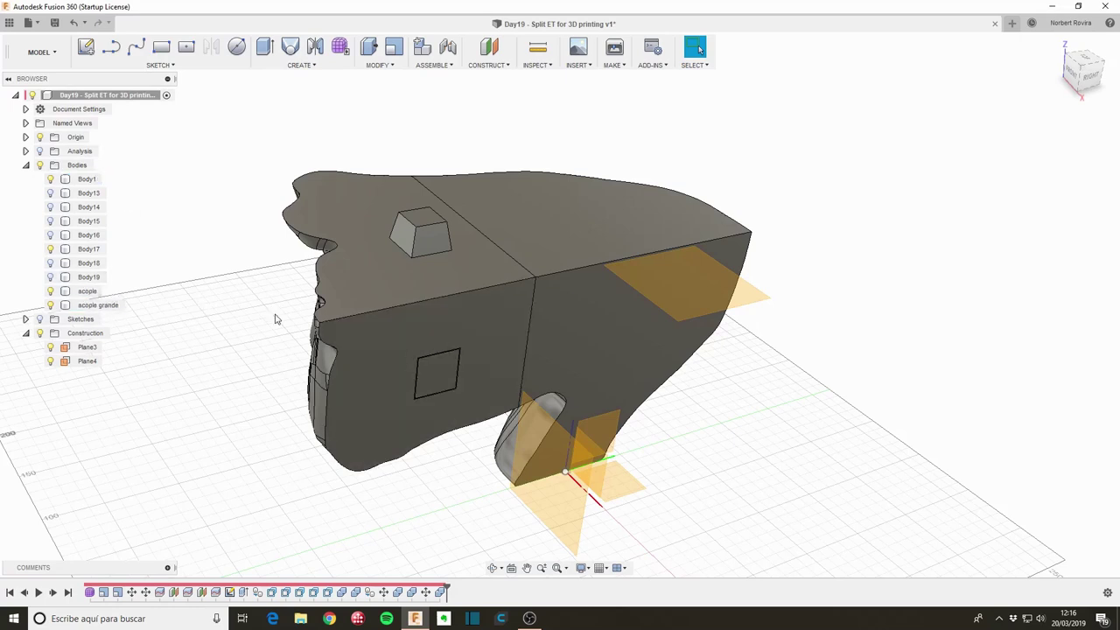
Step: Join the acople peg onto Body13 with Combine, Operation Join and Keep Tools on
left_click(84, 194)
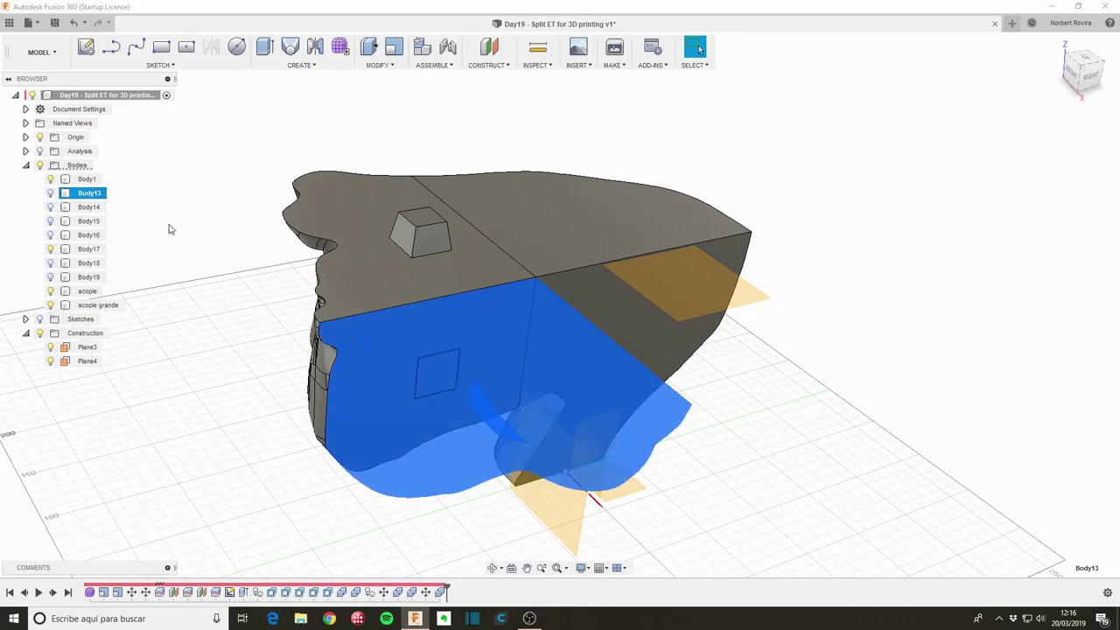
key("s")
left_click(182, 271)
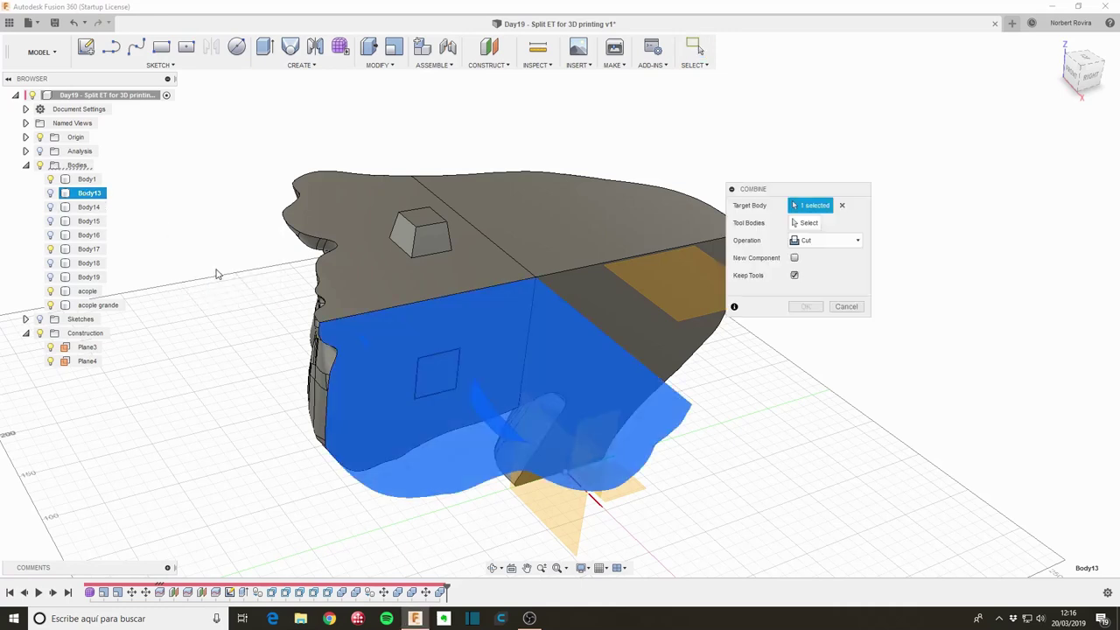
left_click(807, 223)
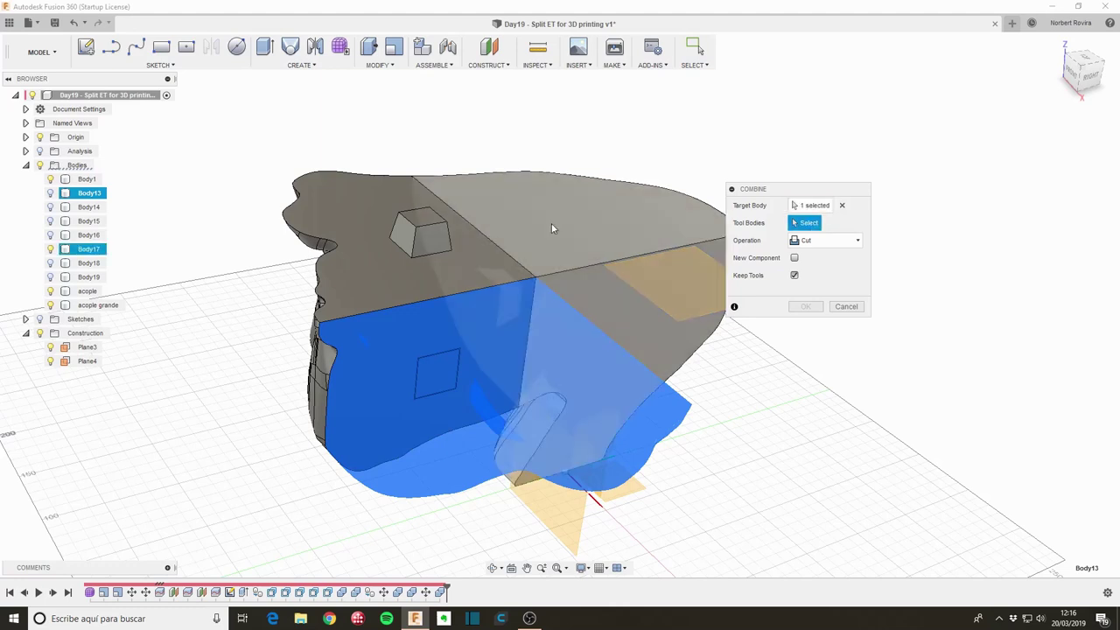
left_click(87, 290)
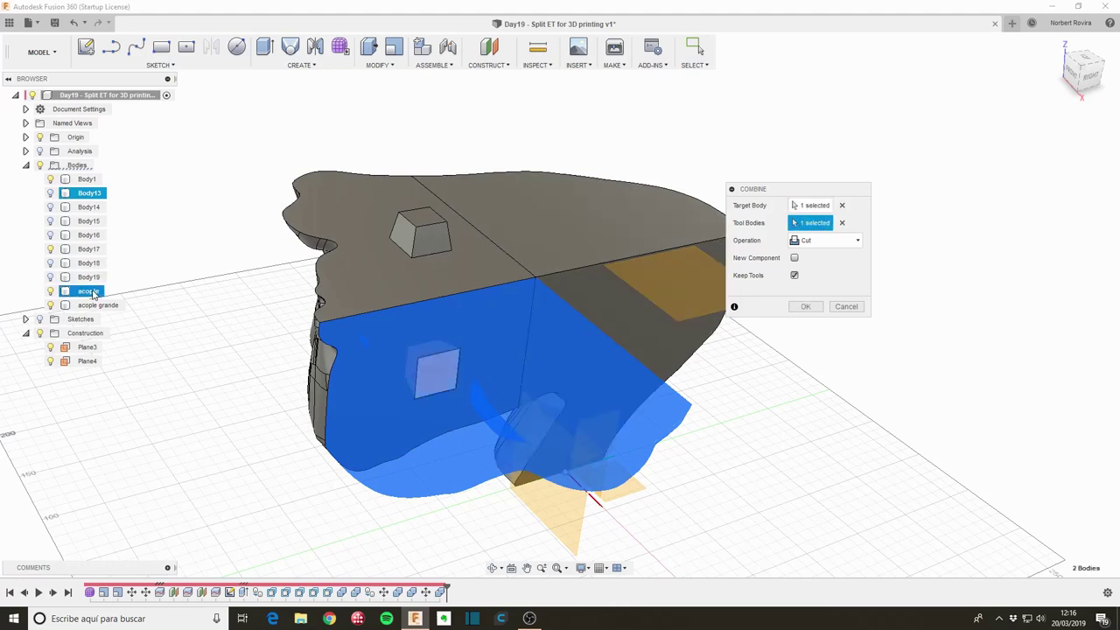
left_click(836, 241)
left_click(824, 262)
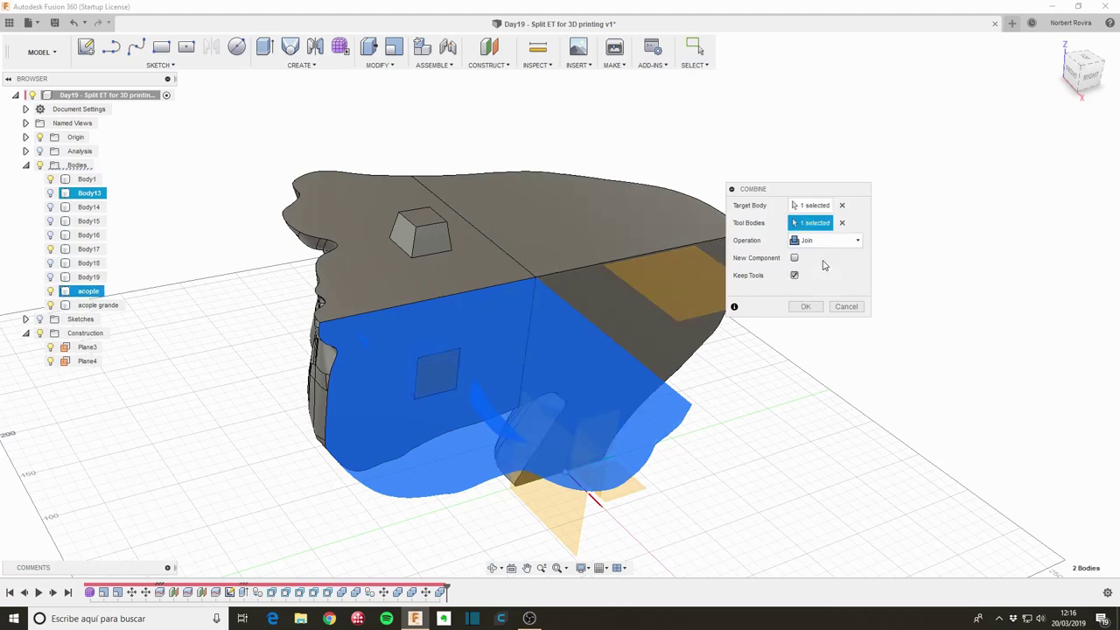
left_click(806, 307)
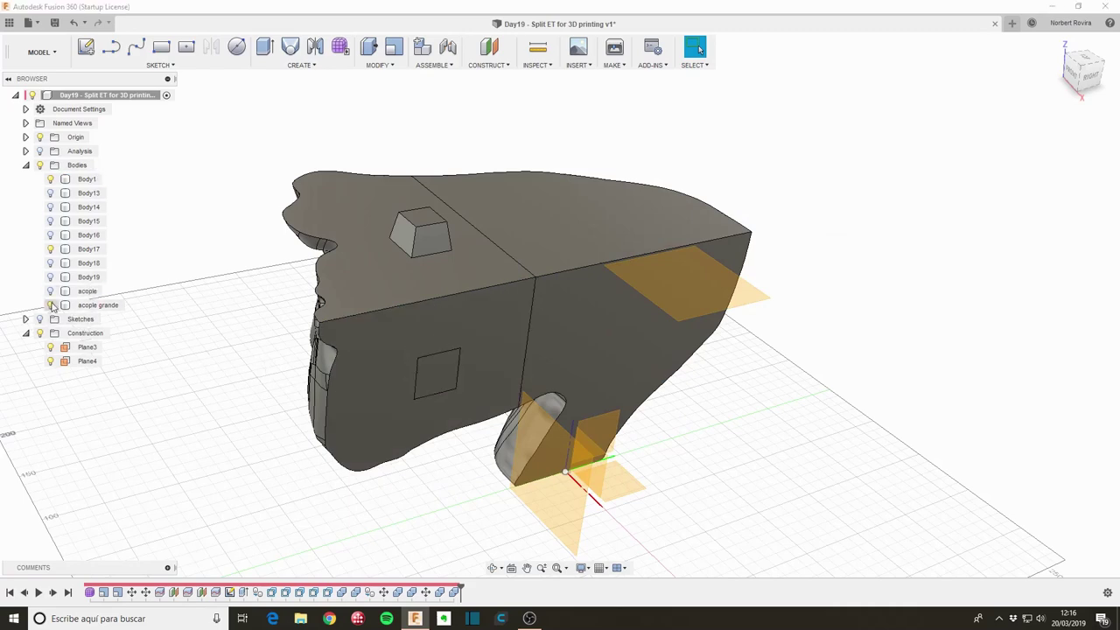
Step: Hide Body13 and another body, then orbit to inspect the pegs from below
left_click(50, 192)
left_click(50, 178)
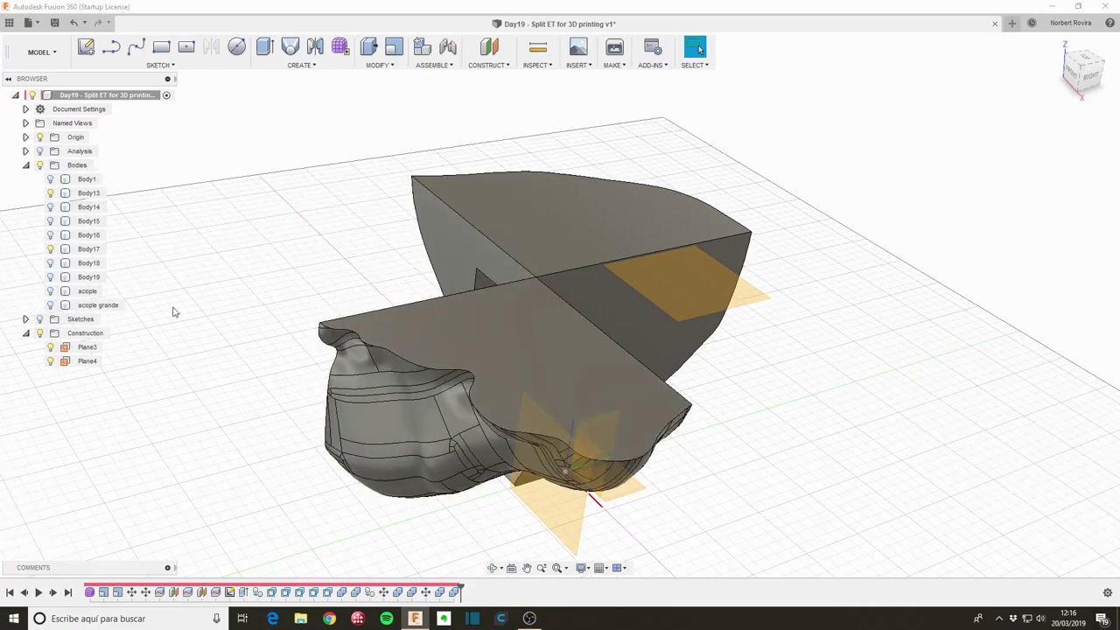
mouse_move(258, 337)
middle_mouse_down("shift")
mouse_move(421, 345)
mouse_move(402, 340)
middle_mouse_up("shift")
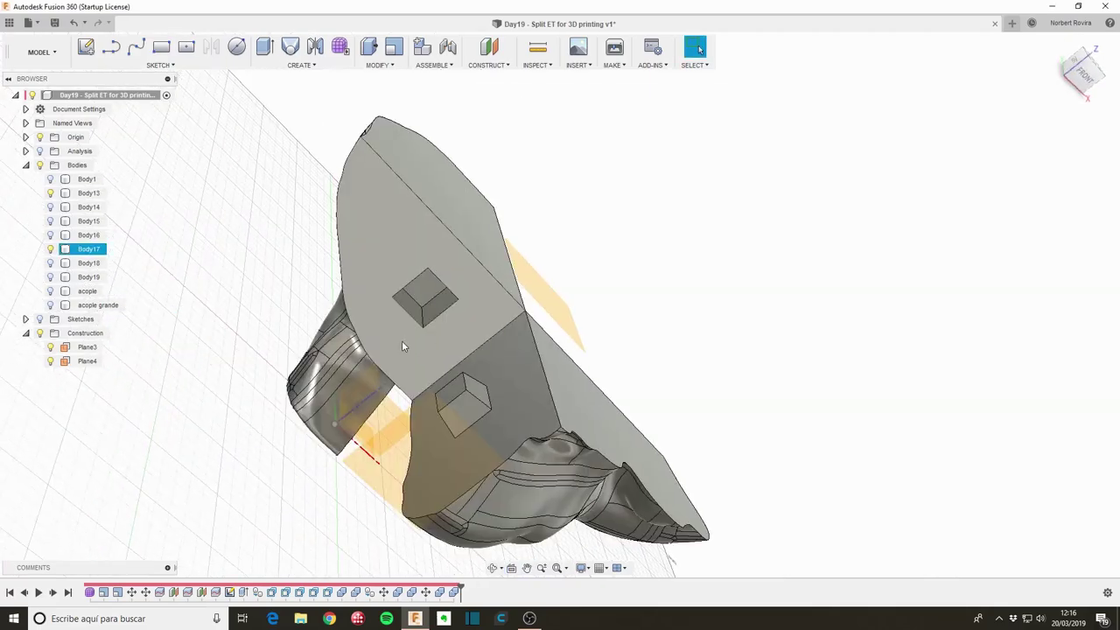